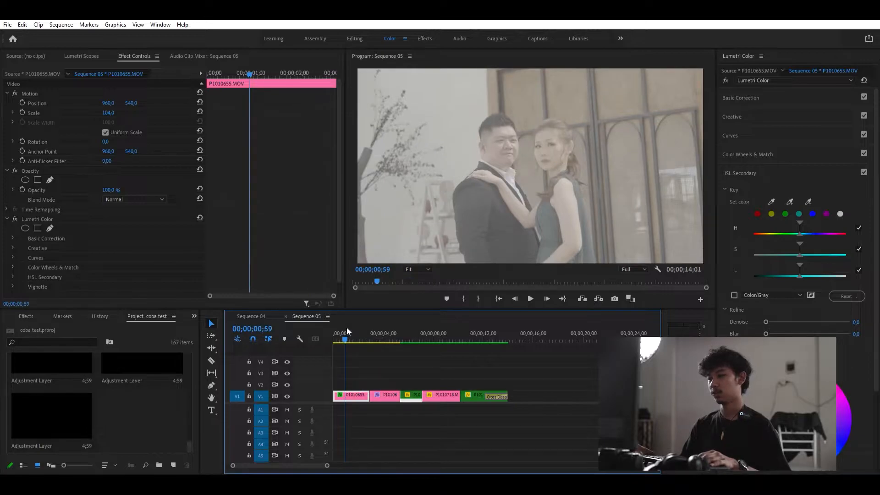
- Create a new adjustment layer in the project
left_click_drag(346, 328, 319, 329)
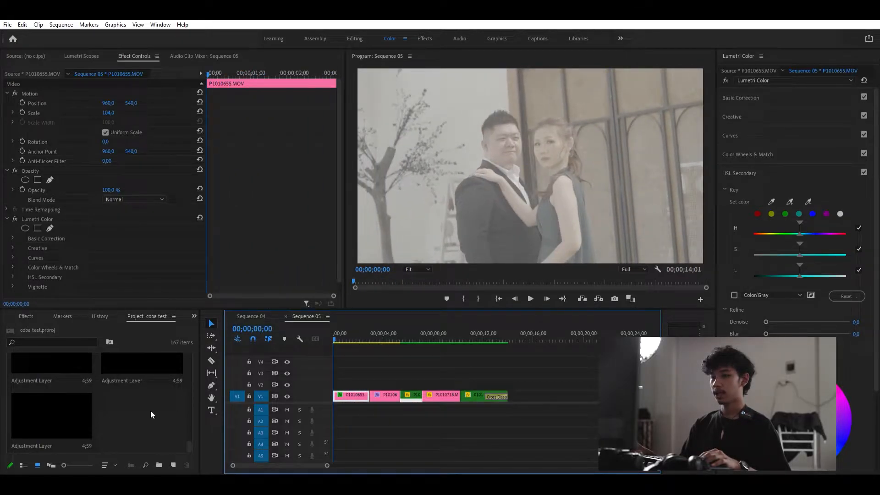
left_click(172, 463)
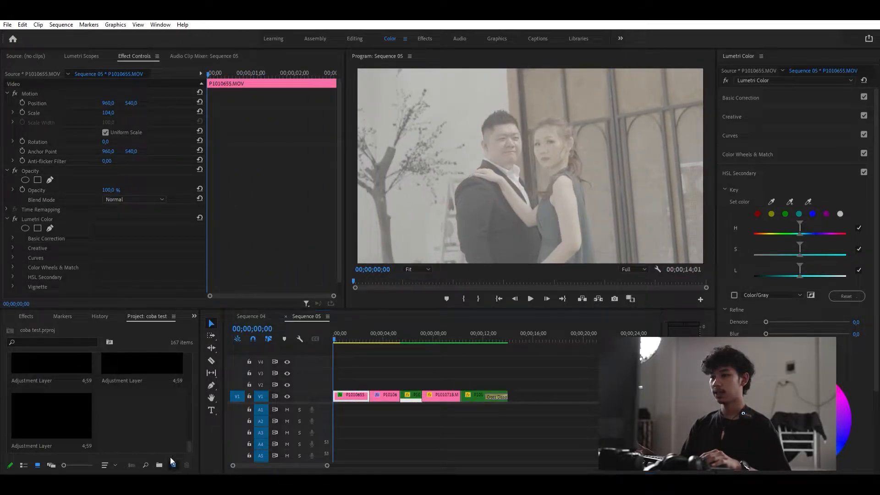
left_click(196, 386)
left_click(453, 275)
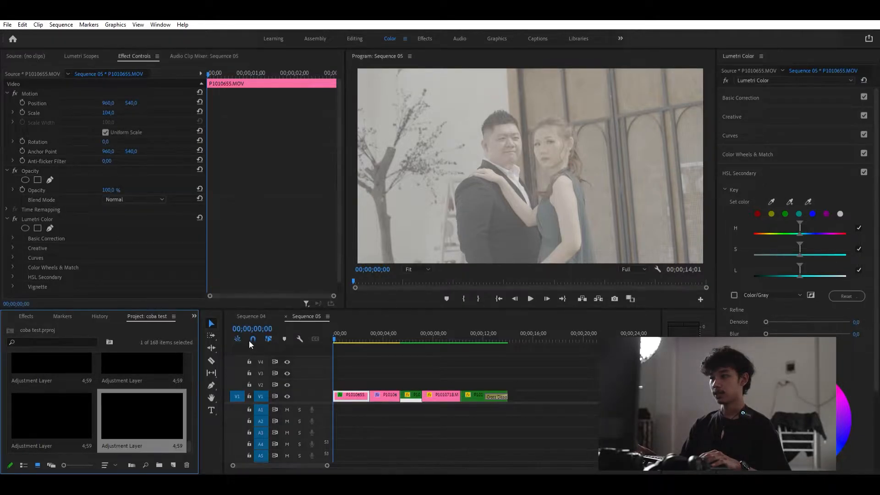
- Place the adjustment layer on track V2 above the clips and extend it to cover the whole sequence
left_click_drag(136, 411, 323, 377)
left_click_drag(393, 383, 507, 383)
left_click(411, 354)
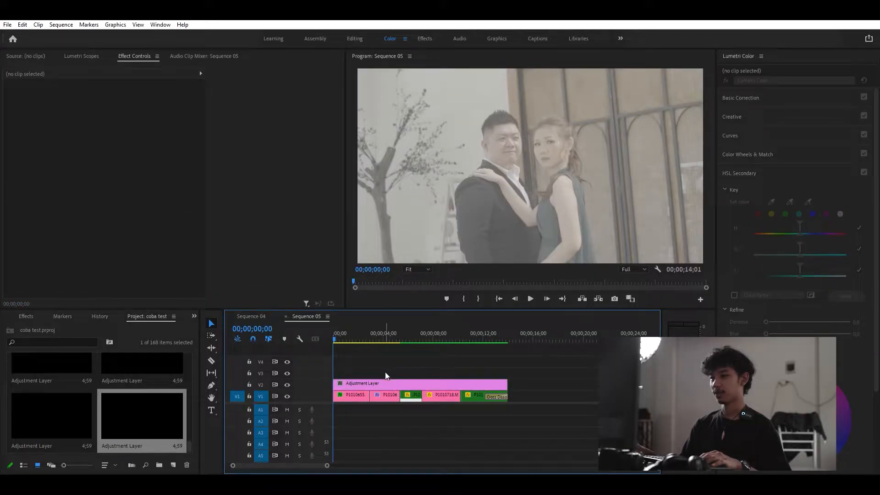
- Duplicate the adjustment layer onto tracks V3, V4 and V5
left_click_drag(386, 383, 387, 371, "alt")
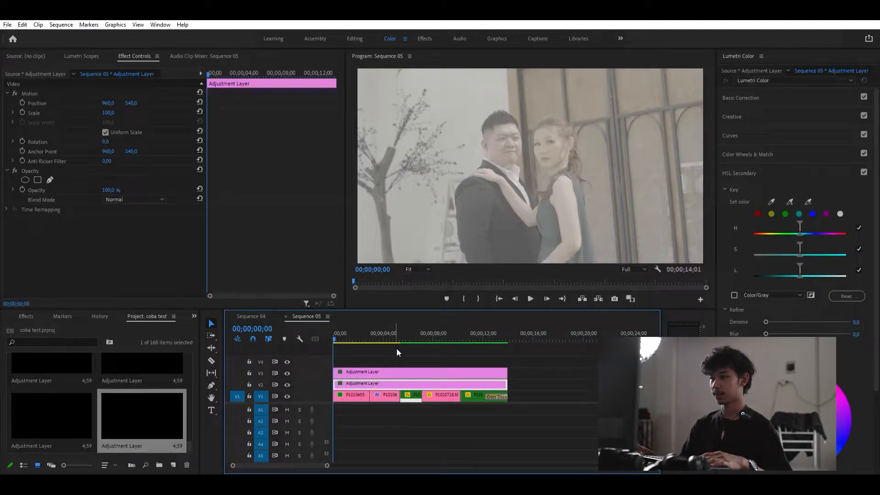
left_click(395, 349)
left_click_drag(399, 366, 396, 356, "alt")
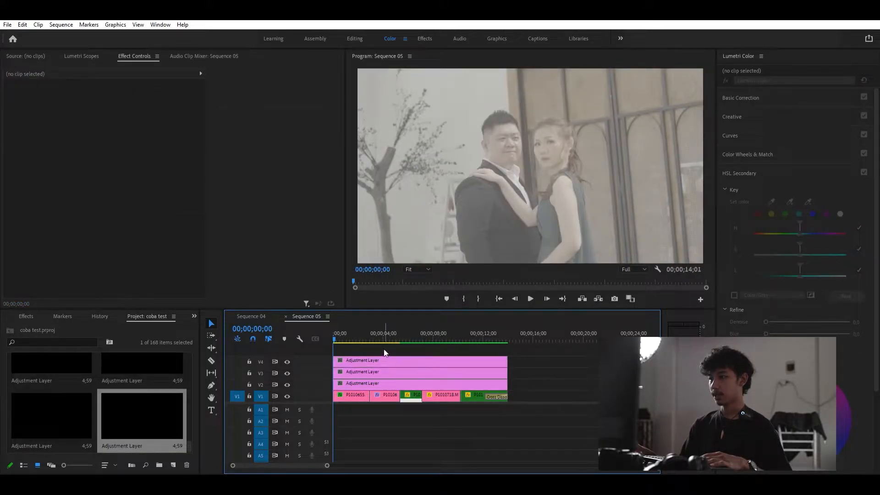
left_click_drag(383, 362, 385, 347, "alt")
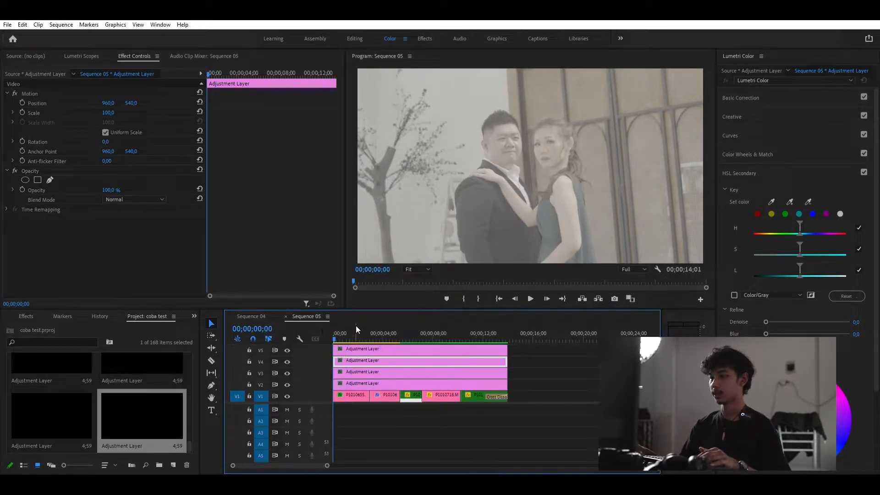
- On the top adjustment layer, set the Basic Correction input LUT to VLog_to_V709_forV35_ver100
mouse_move(334, 331)
left_mouse_down()
mouse_move(470, 329)
mouse_move(329, 332)
mouse_move(355, 333)
mouse_move(342, 332)
left_mouse_up()
left_click(352, 349)
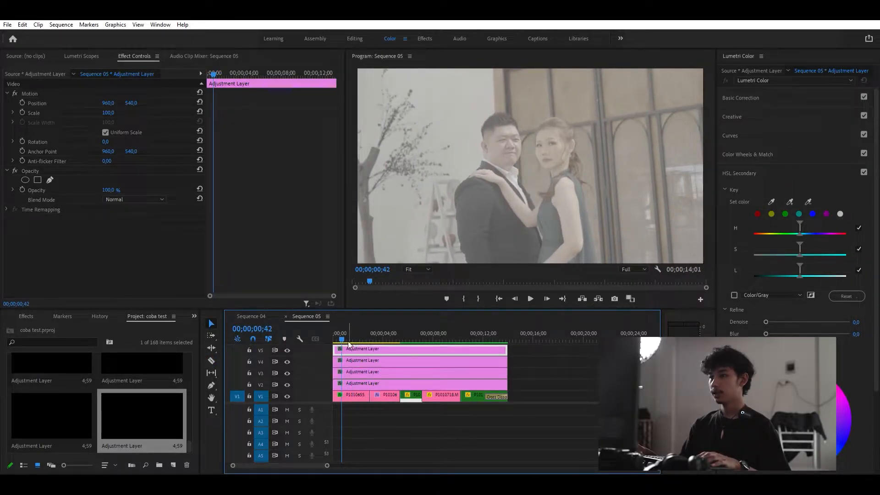
left_click_drag(343, 335, 330, 327)
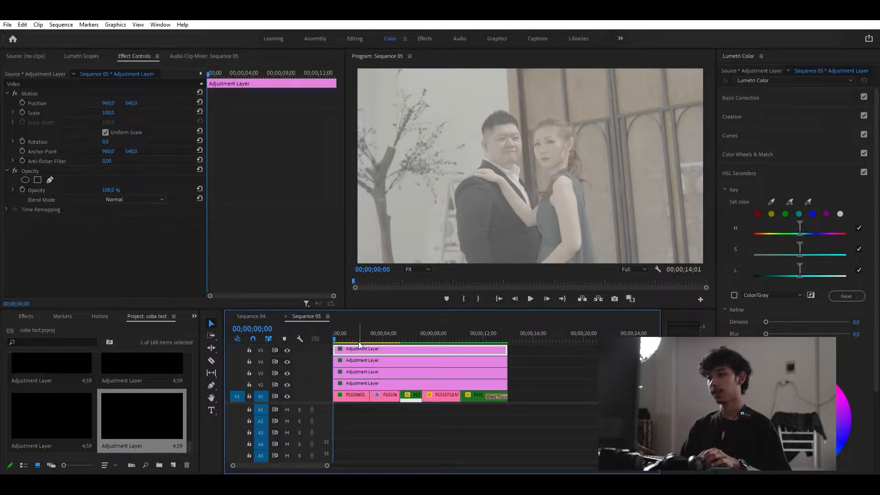
mouse_move(337, 326)
left_mouse_down()
mouse_move(350, 328)
mouse_move(332, 336)
left_mouse_up()
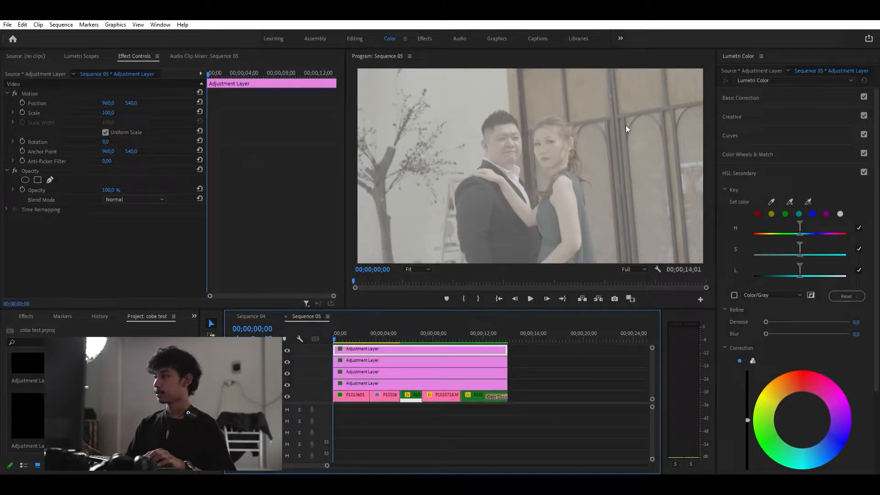
left_click(730, 91)
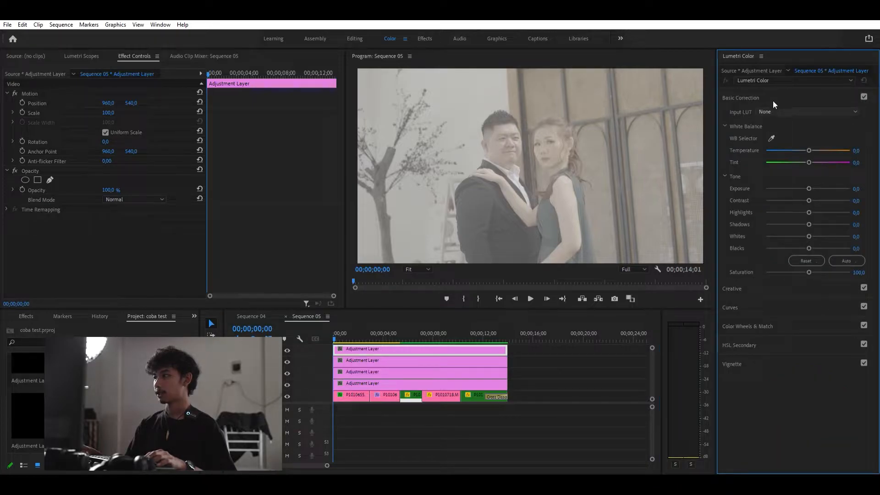
left_click(772, 130)
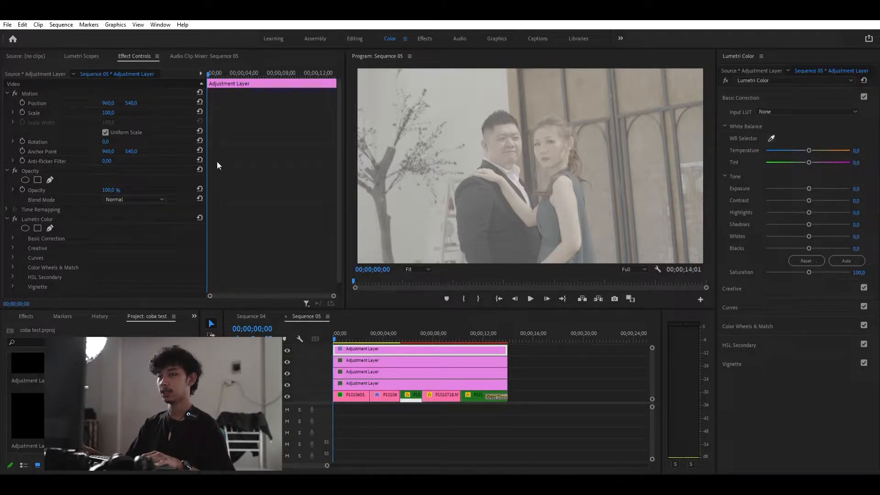
left_click(356, 254)
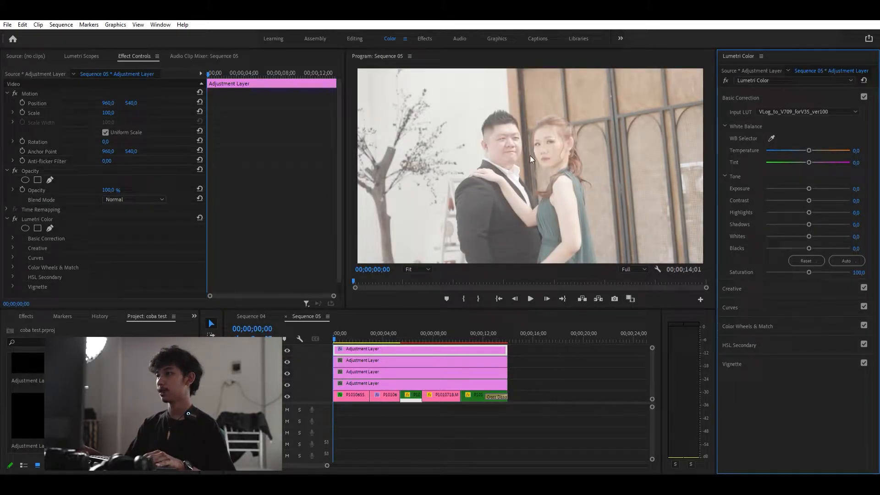
- Toggle Basic Correction off and on at a later frame to compare the LUT result
left_click_drag(337, 326, 390, 337)
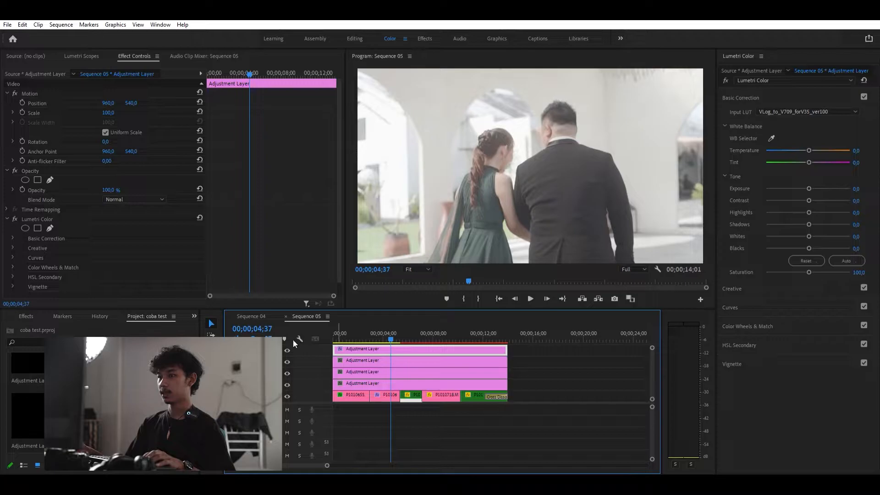
left_click(864, 93)
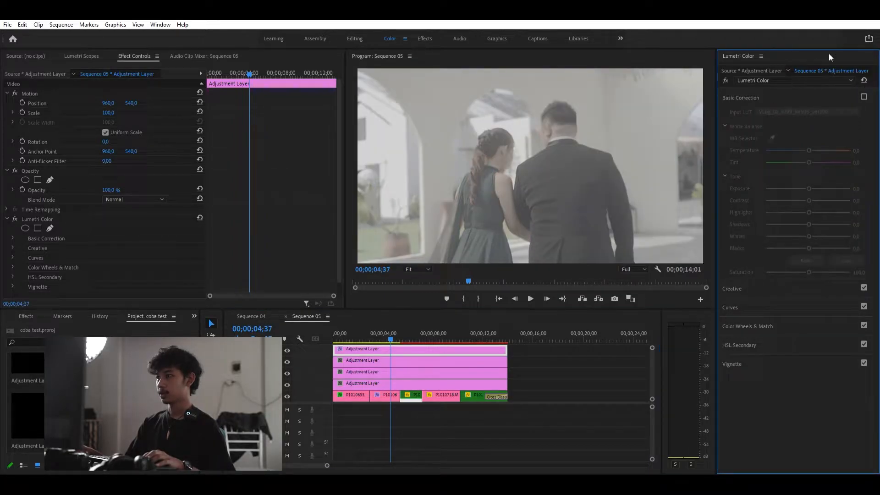
left_click(864, 94)
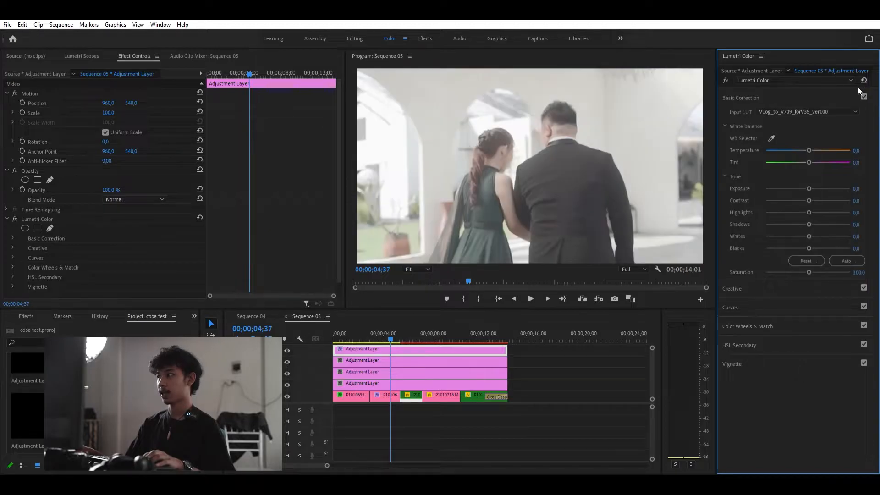
left_click_drag(390, 337, 333, 321)
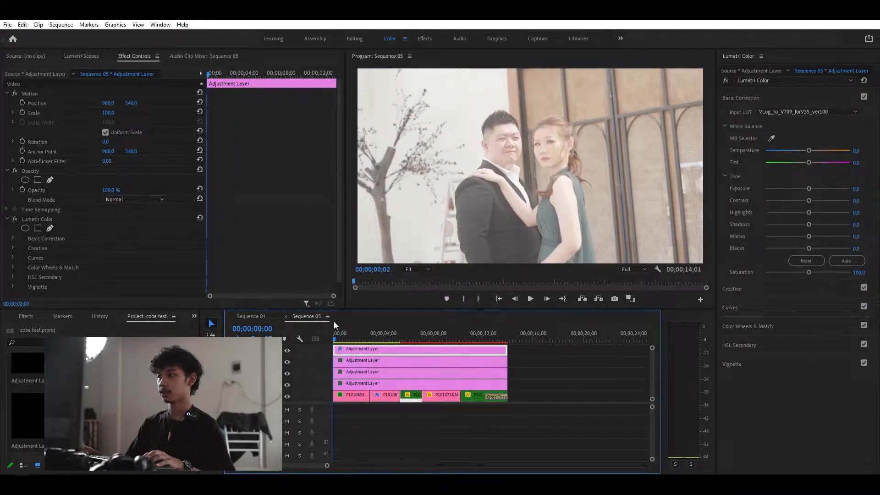
- On the same adjustment layer, apply the MondoBytes creative look
left_click(737, 279)
left_click(754, 127)
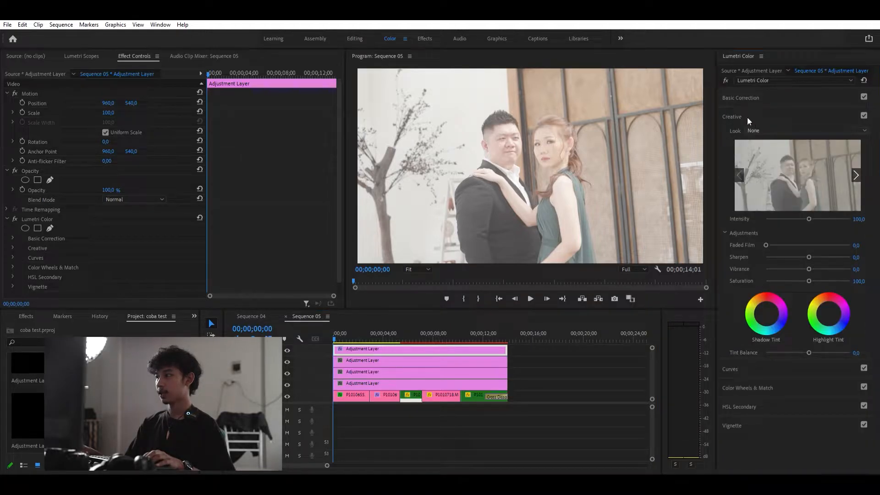
left_click(747, 147)
left_click(353, 255)
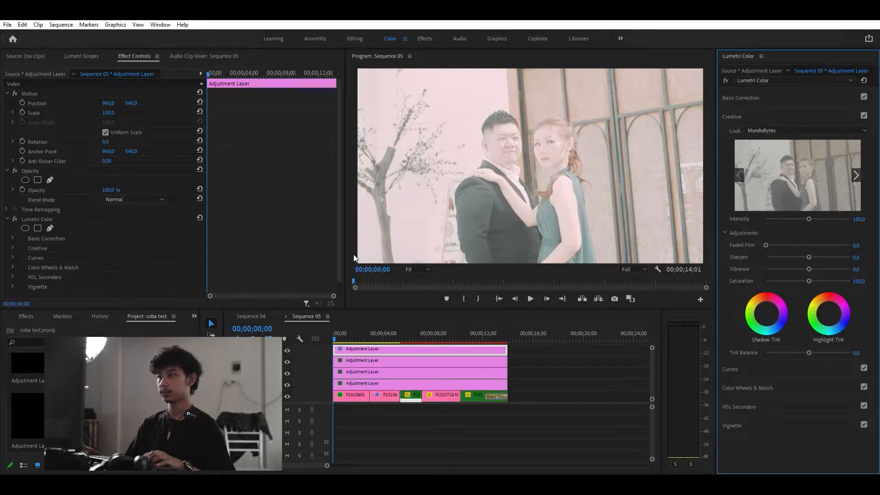
- Play back and scrub the start of the sequence to preview the graded footage
left_click(338, 322)
key("space")
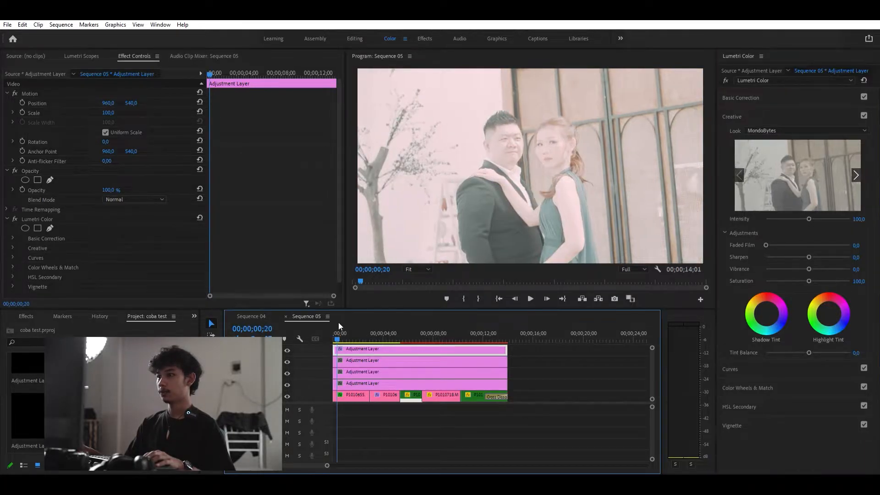
mouse_move(341, 325)
left_mouse_down()
mouse_move(389, 329)
mouse_move(344, 325)
left_mouse_up()
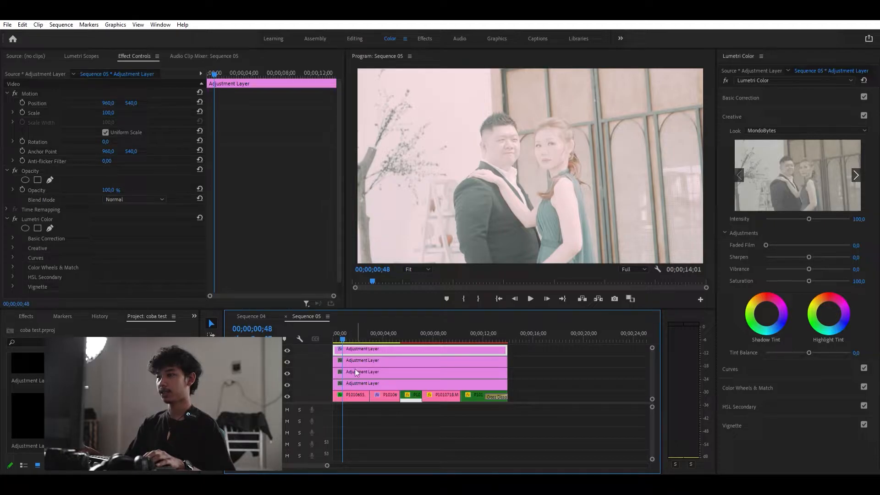
left_click_drag(345, 329, 350, 335)
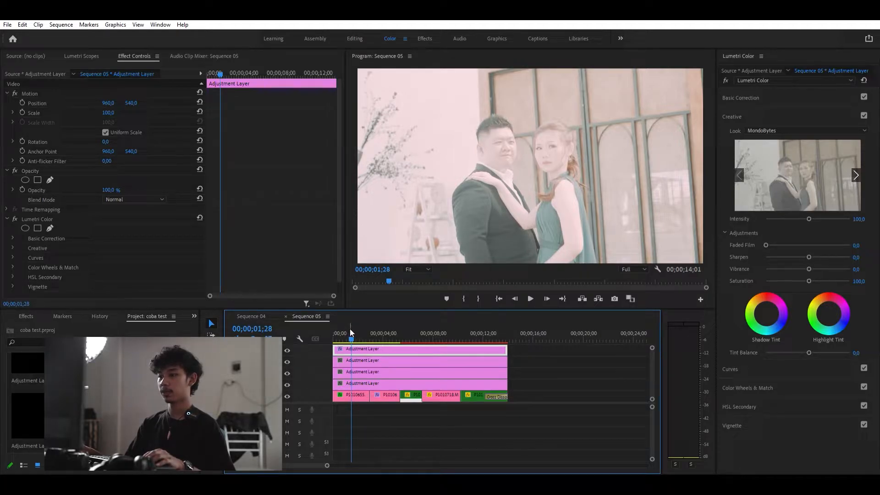
left_click_drag(350, 328, 343, 328)
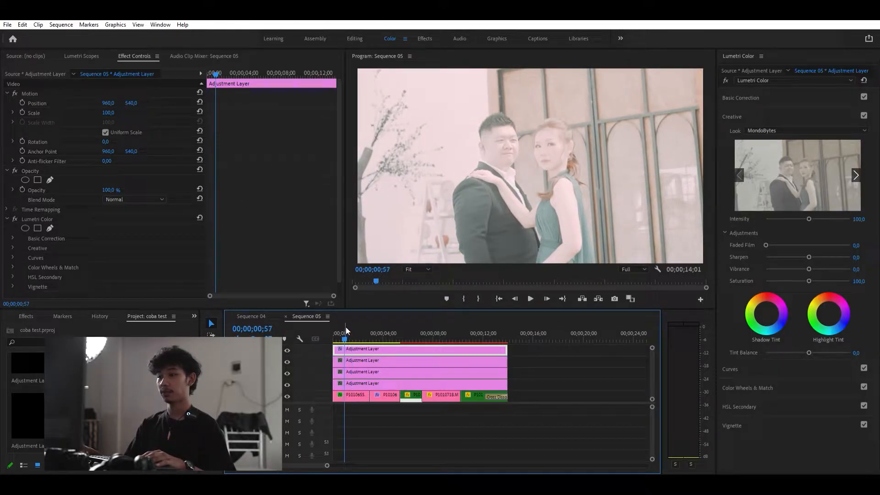
- On the bottom adjustment layer, lower the Basic Correction exposure to -0.8 while viewing the Lumetri Scopes
left_click(350, 383)
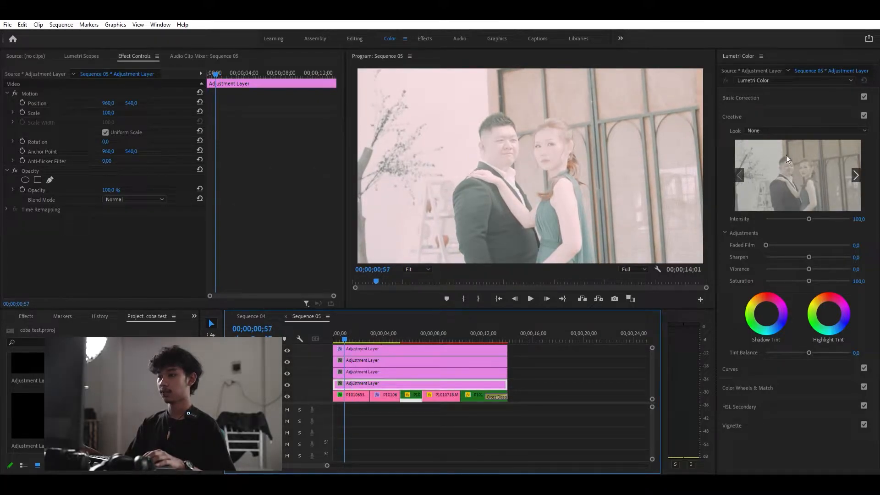
left_click(747, 97)
left_click_drag(806, 180, 803, 179)
left_click(336, 336)
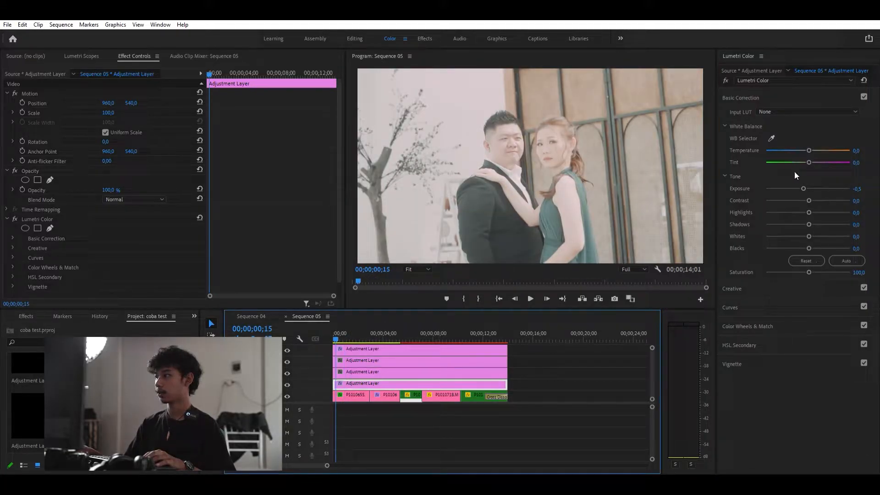
left_click_drag(803, 178, 801, 178)
left_click(83, 56)
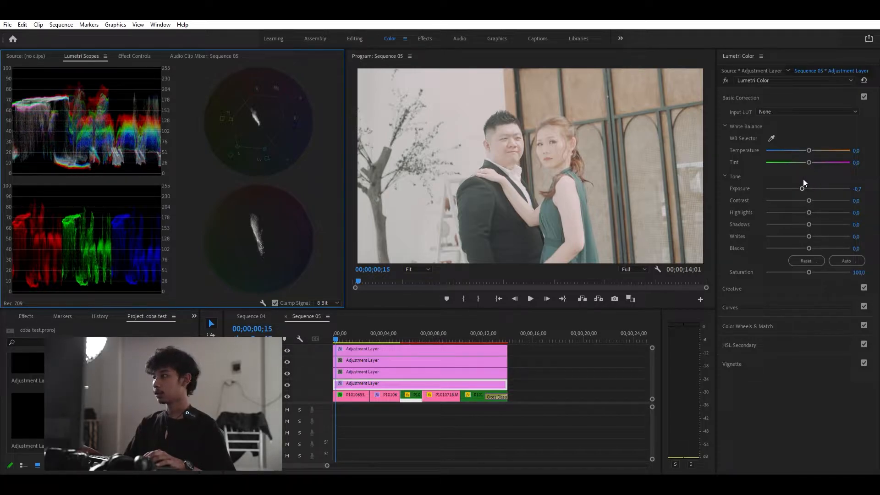
left_click_drag(802, 180, 800, 182)
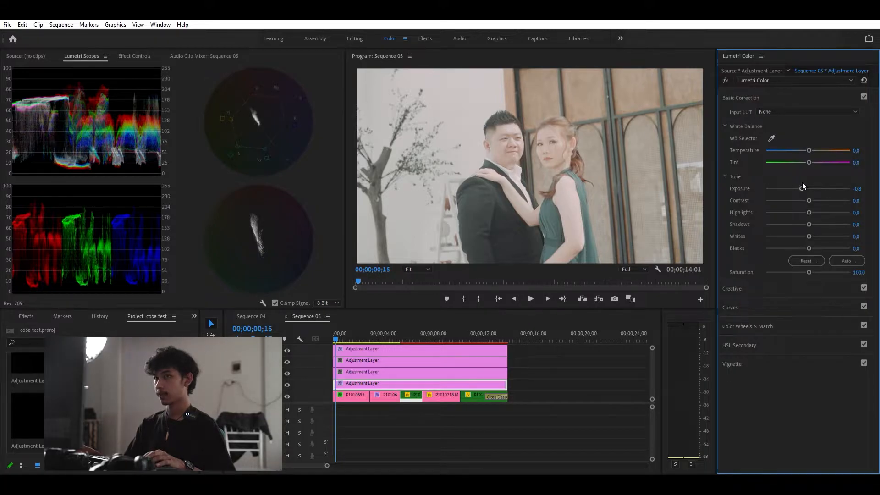
- Raise the contrast to 45.7 and set the highlights to -6.5 on the bottom adjustment layer
left_click_drag(808, 191, 826, 194)
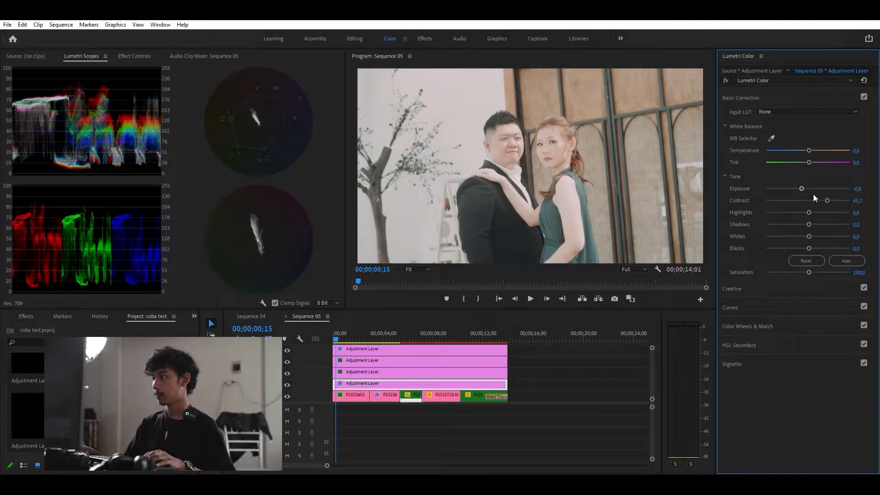
left_click_drag(807, 204, 802, 204)
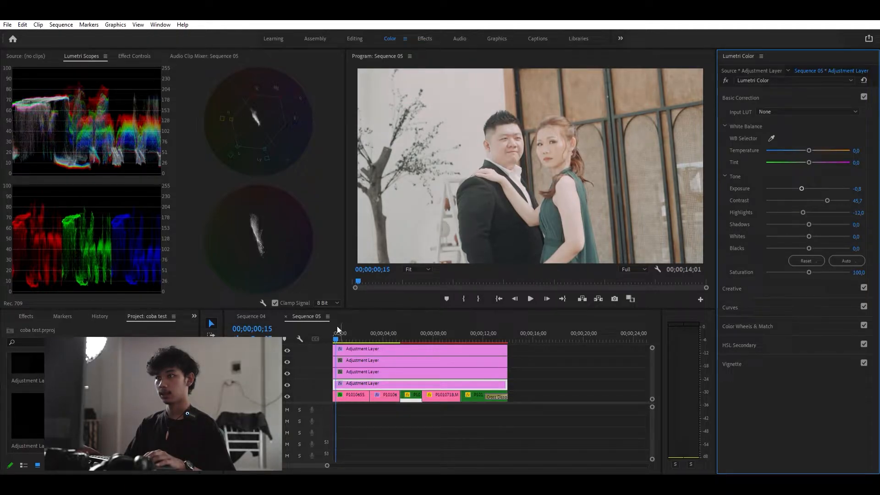
left_click_drag(333, 328, 337, 324)
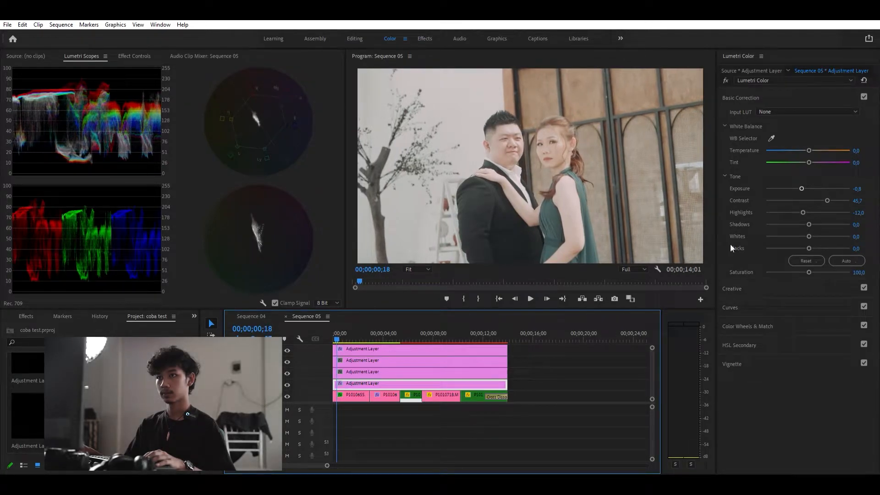
left_click_drag(803, 202, 803, 206)
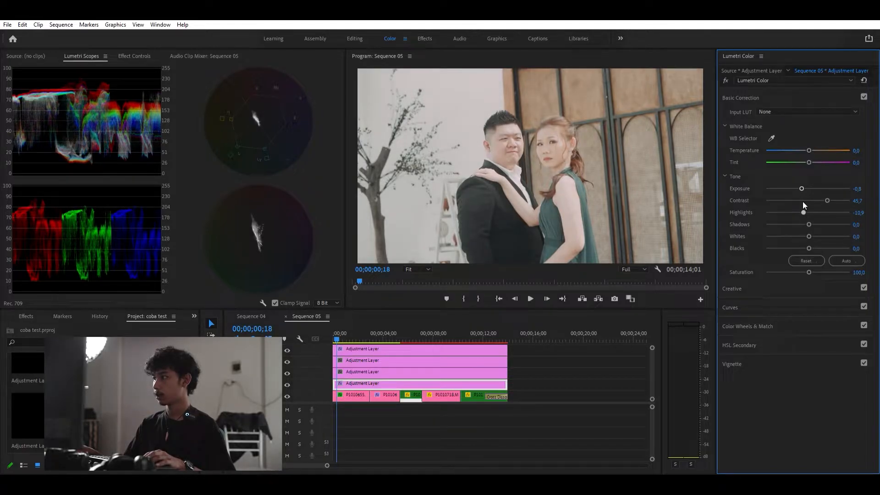
left_click_drag(802, 202, 804, 201)
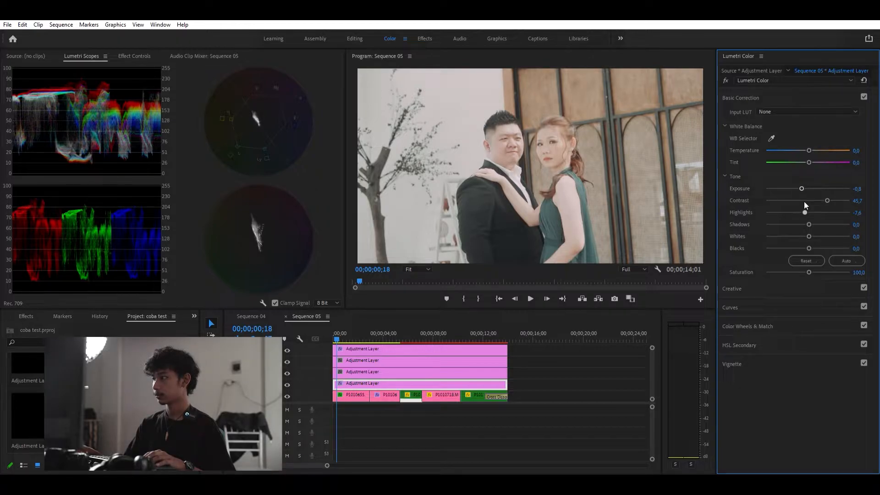
left_click_drag(804, 202, 804, 202)
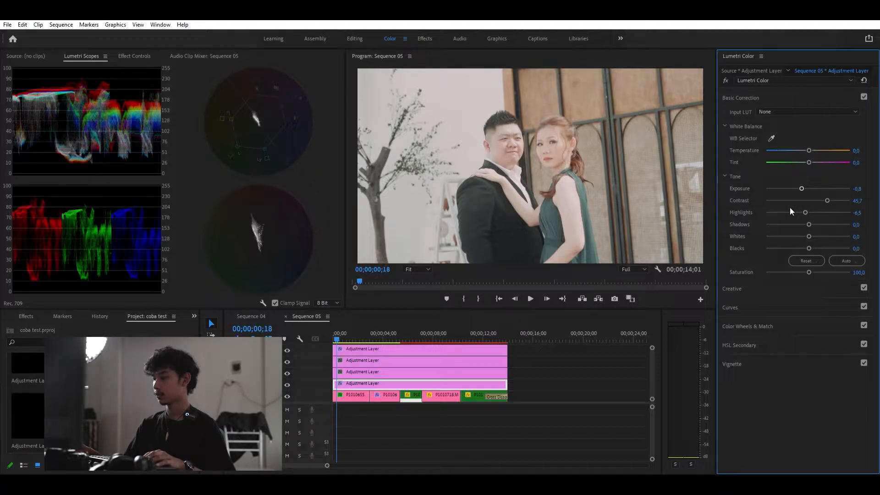
- Lower the shadows to -39.0 on the bottom adjustment layer
left_click_drag(807, 215, 791, 211)
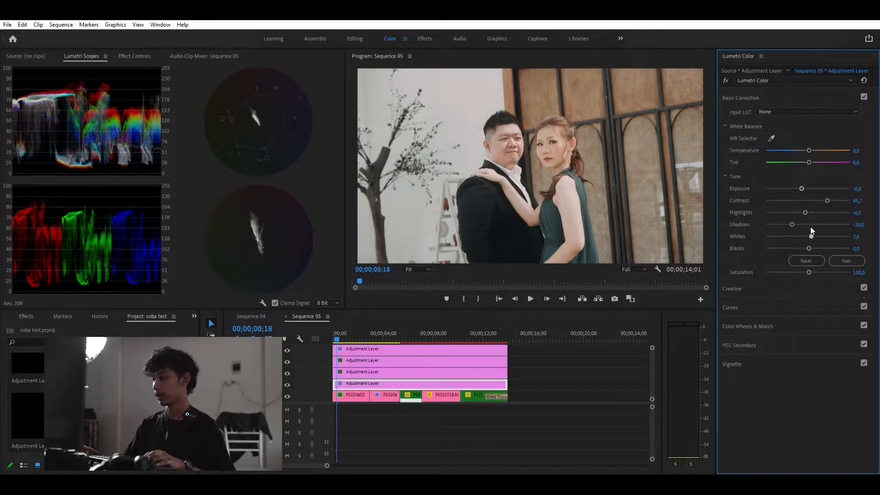
left_click_drag(807, 226, 806, 225)
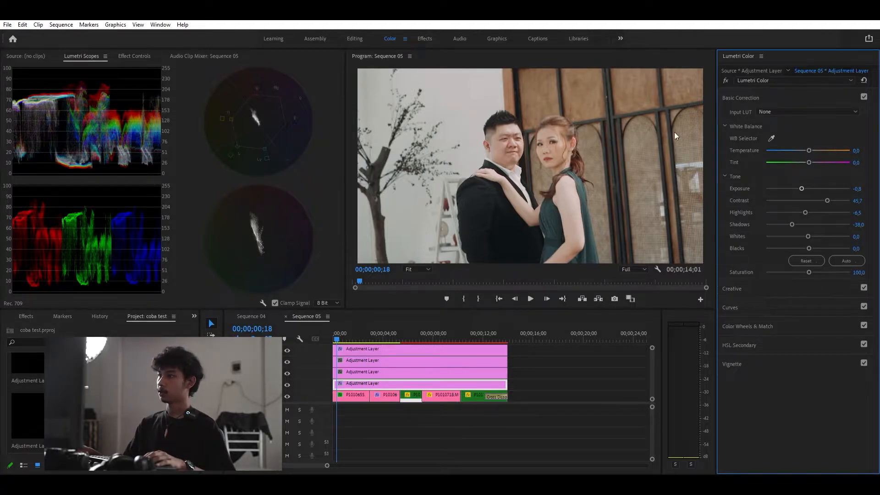
- On the bottom adjustment layer, set the temperature to -1.1 and raise the saturation to 102.2
left_click_drag(807, 140, 807, 140)
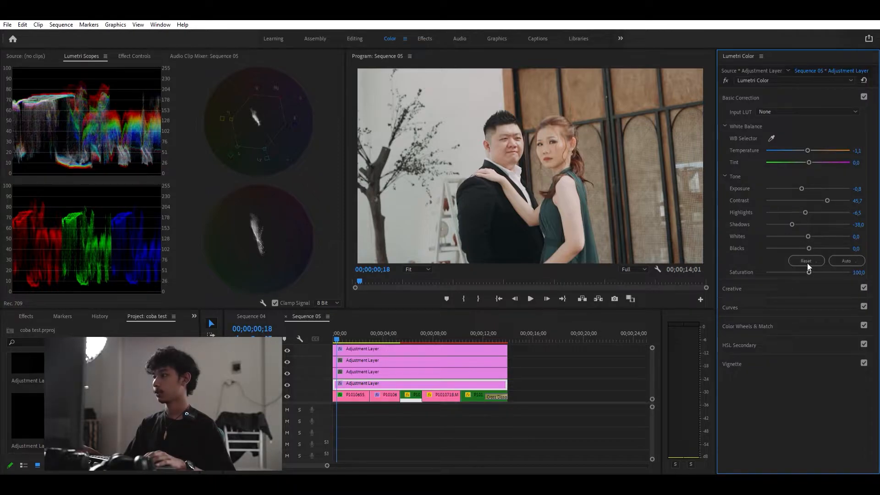
left_click_drag(807, 263, 807, 263)
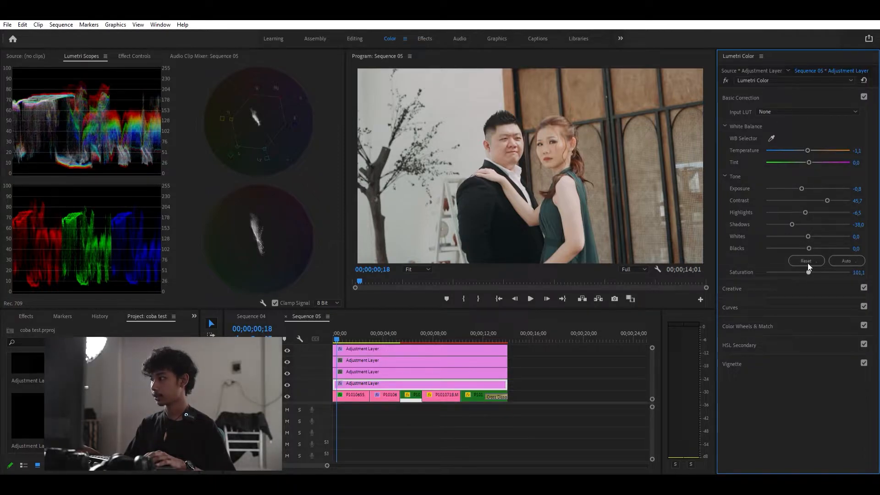
left_click_drag(807, 263, 808, 264)
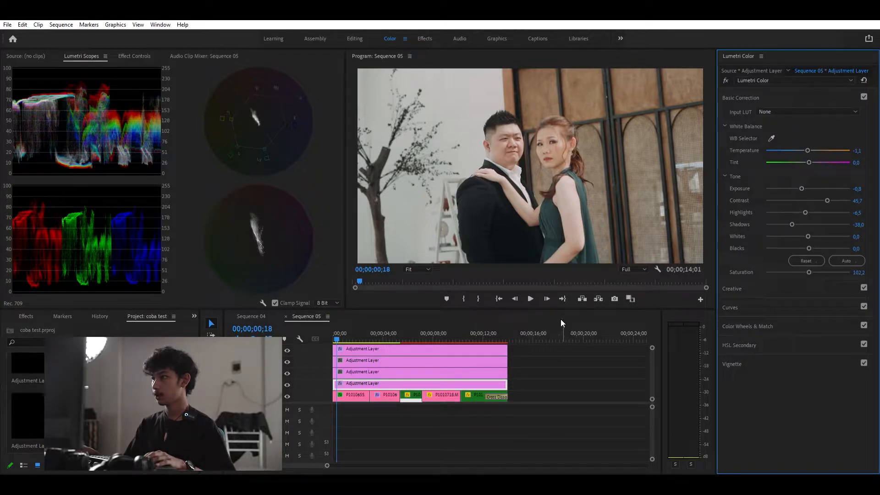
- Split all four stacked adjustment layers at each clip boundary with the Razor tool, then return to the Selection tool
mouse_move(341, 329)
left_mouse_down()
mouse_move(349, 335)
mouse_move(320, 335)
mouse_move(365, 331)
mouse_move(335, 328)
mouse_move(350, 331)
left_mouse_up()
key("c")
left_click(369, 383)
left_click(369, 371)
left_click(369, 360)
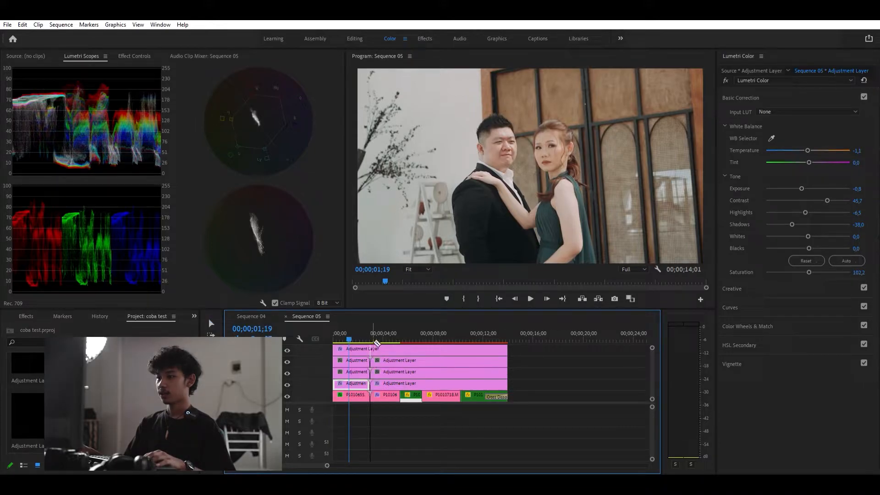
left_click(369, 349)
left_click(400, 371)
left_click(400, 383)
left_click(400, 360)
left_click(400, 349)
left_click(422, 383)
left_click(422, 371)
left_click(422, 361)
left_click(422, 349)
left_click(461, 383)
left_click(461, 371)
left_click(460, 361)
left_click(461, 349)
key("v")
- On the first segment of the second adjustment layer from the bottom, open HSL Secondary and sample the bride's skin with the key eyedropper
mouse_move(352, 333)
left_mouse_down()
mouse_move(361, 328)
mouse_move(342, 327)
mouse_move(354, 329)
left_mouse_up()
left_click(359, 372)
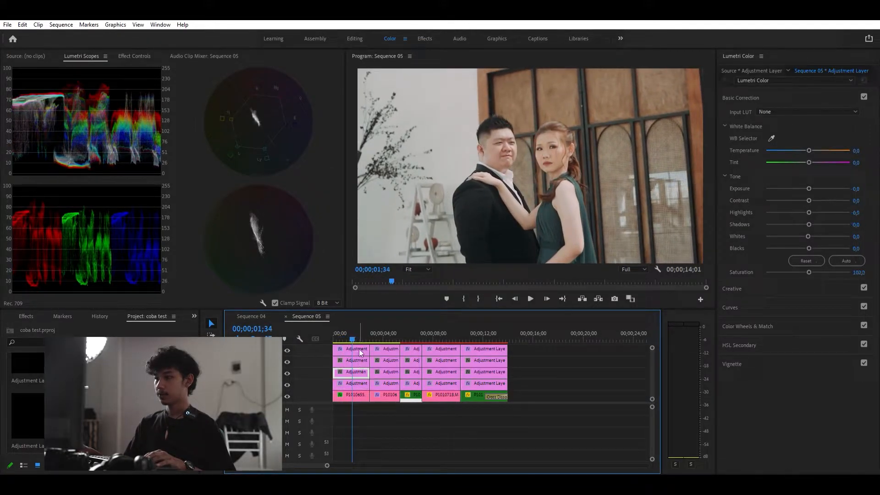
left_click_drag(352, 326, 347, 326)
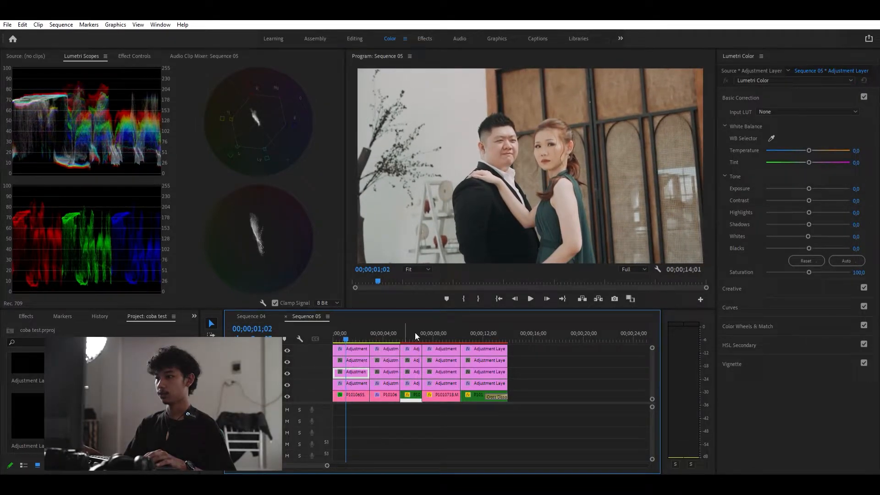
left_click(749, 281)
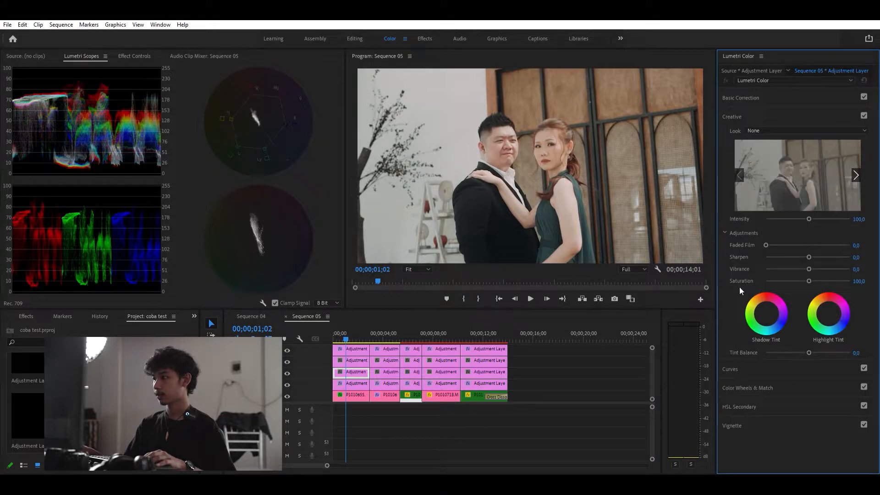
left_click(736, 400)
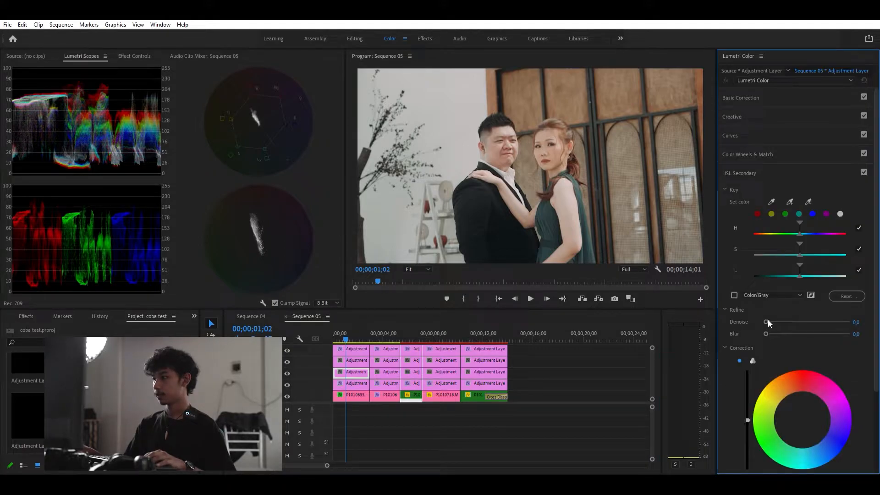
left_click(790, 201)
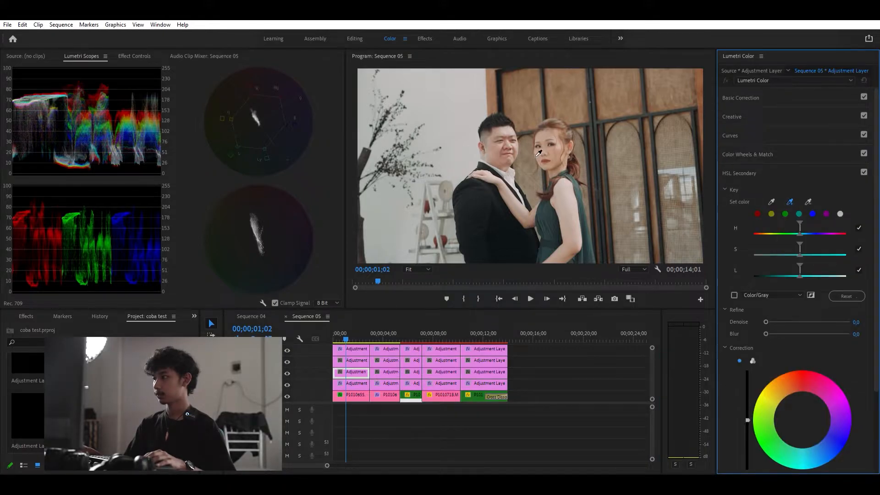
left_click(546, 133)
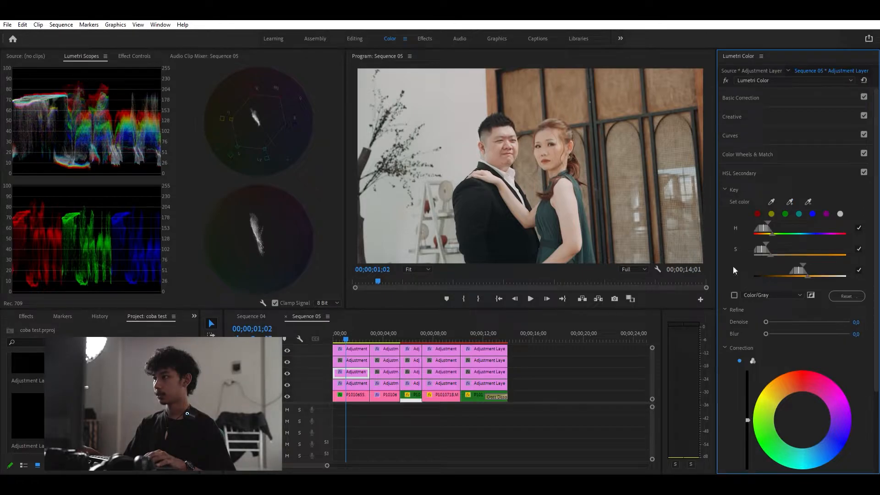
- Refine the skin key's saturation range, set Denoise to 8.2 and Blur to 1.0 while previewing the Color/Gray mask
left_click(734, 294)
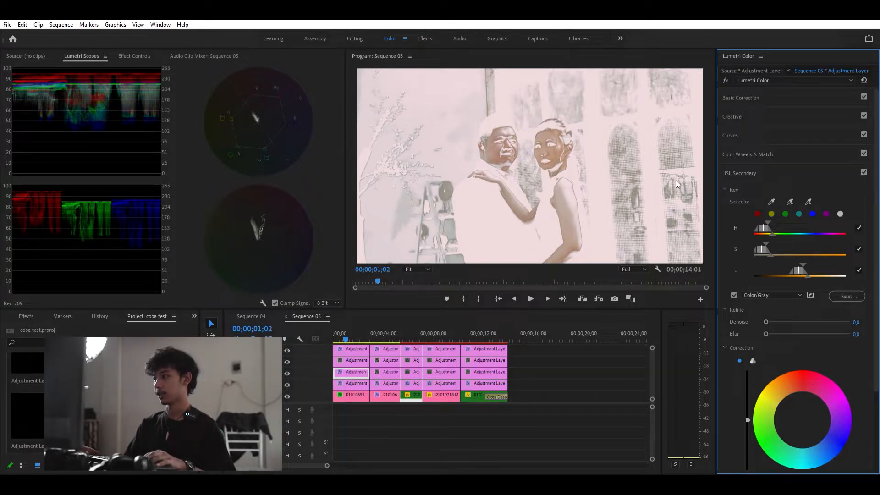
left_click_drag(806, 266, 782, 246)
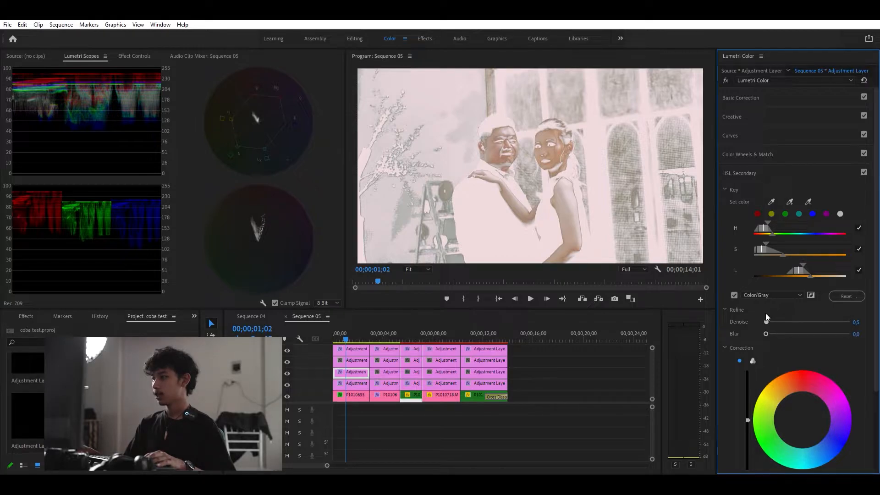
left_click_drag(765, 314, 771, 315)
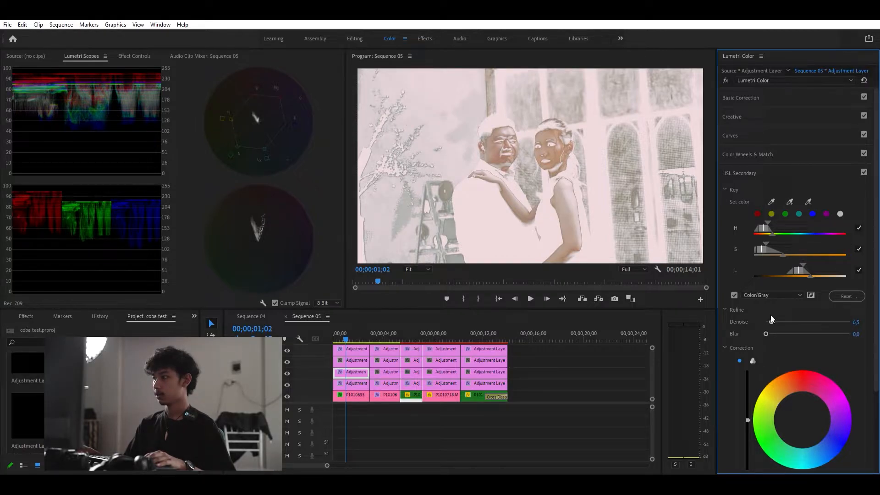
left_click_drag(766, 325, 770, 310)
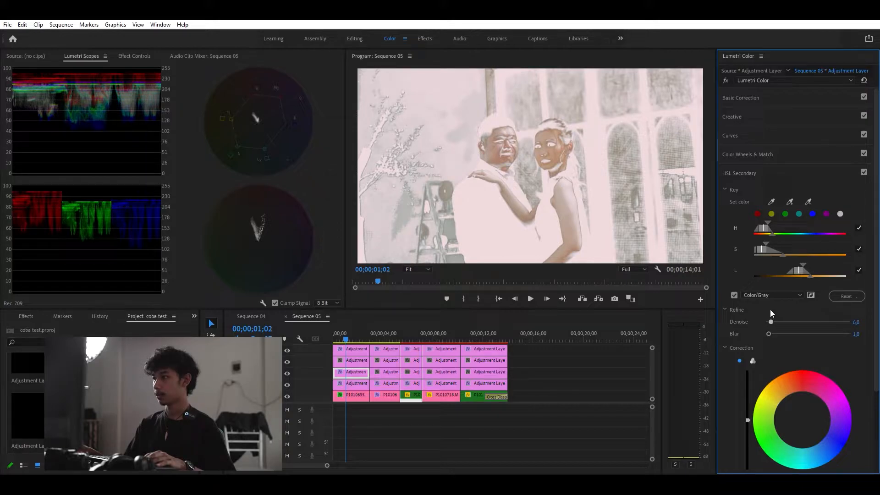
left_click_drag(772, 311, 772, 311)
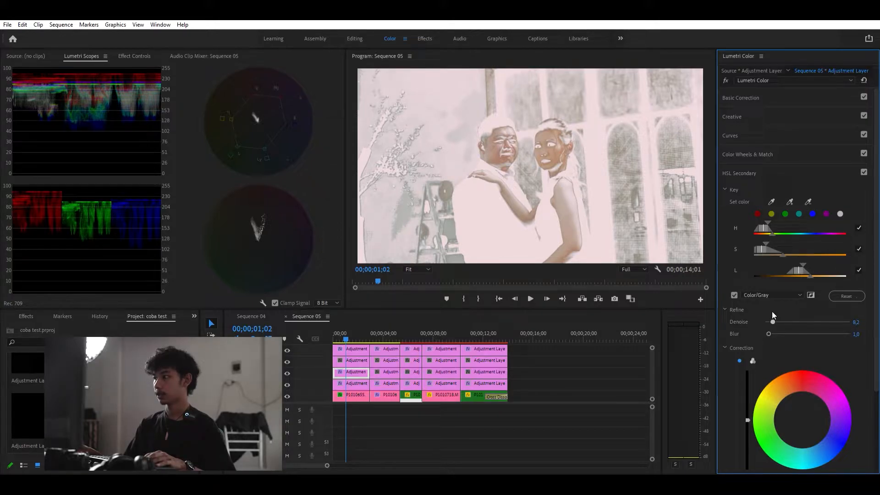
left_click(734, 295)
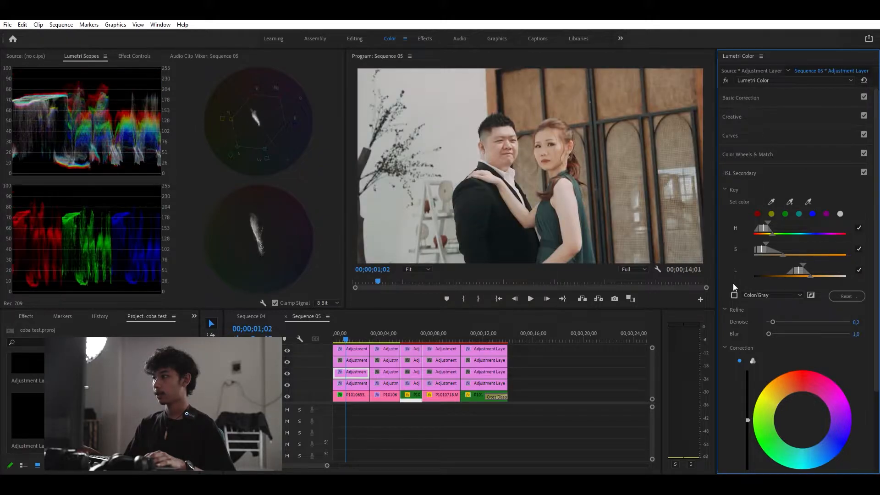
- Switch the HSL Secondary correction to three-way wheels and slightly lower the midtones, shadows and highlights sliders
scroll(729, 257, "down", 2)
scroll(726, 238, "down", 2)
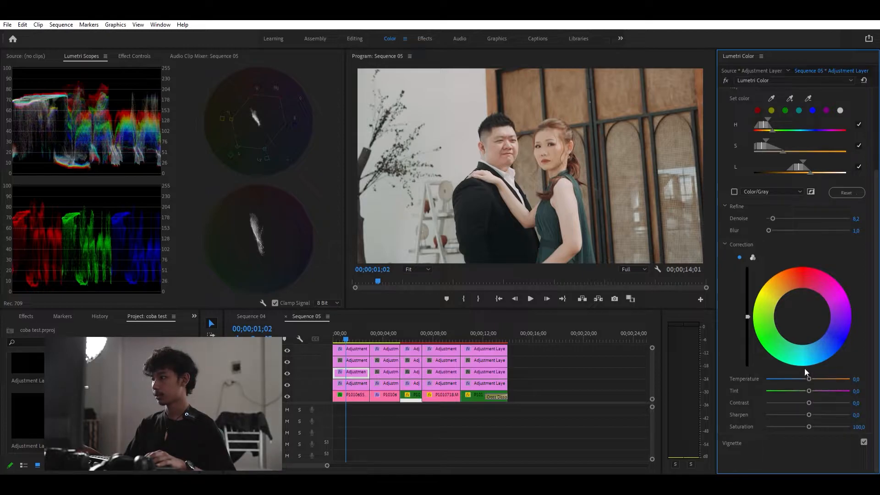
left_click(752, 258)
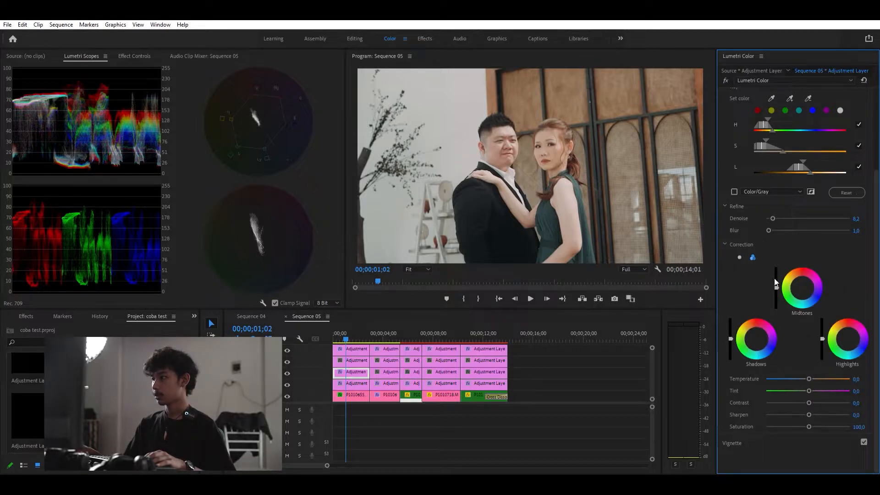
left_click_drag(777, 286, 776, 289)
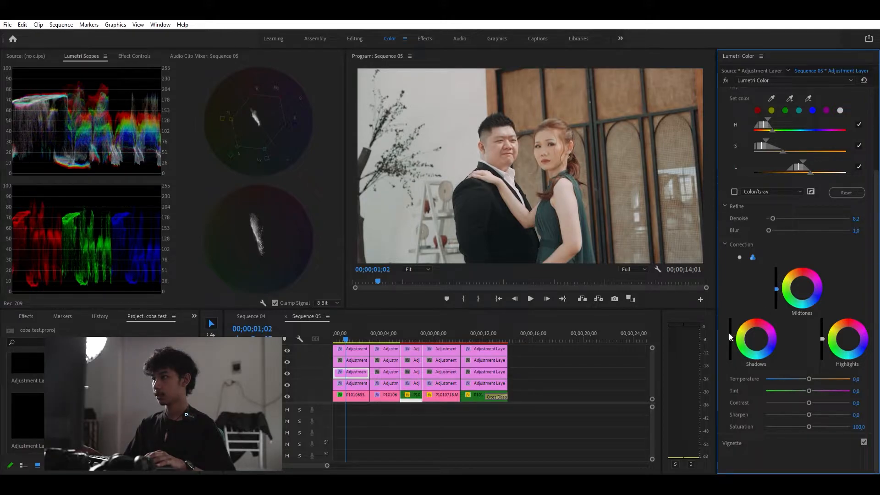
left_click_drag(731, 338, 731, 339)
left_click_drag(823, 338, 822, 338)
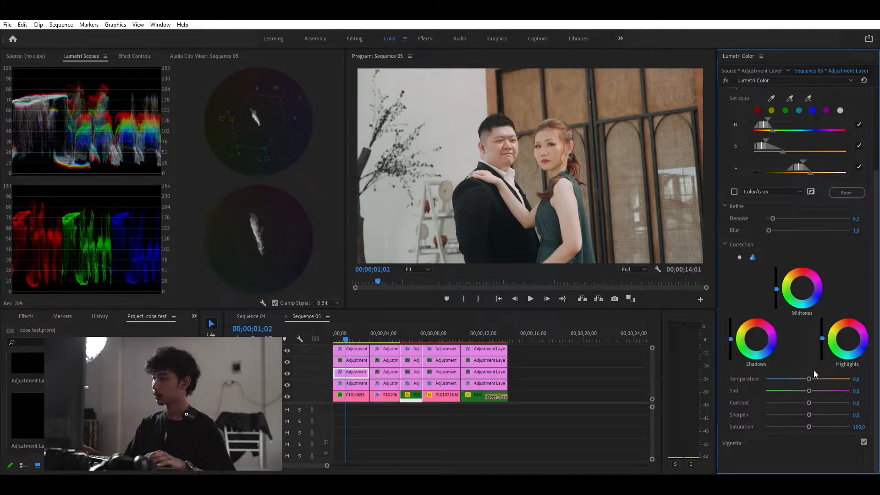
- Set the HSL Secondary correction temperature to 2.2
left_click_drag(809, 379, 806, 370)
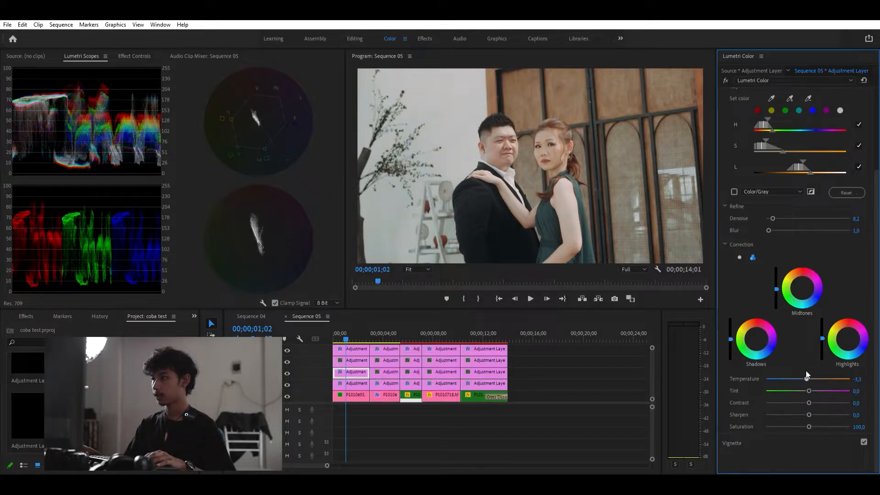
double_click(807, 370)
left_click_drag(807, 372, 809, 372)
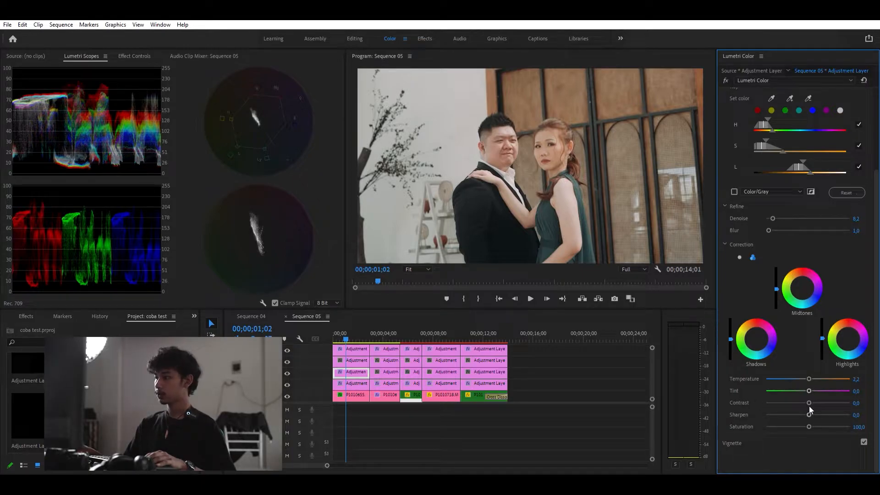
- Set the HSL Secondary correction sharpen value to 20
left_click_drag(809, 406, 815, 407)
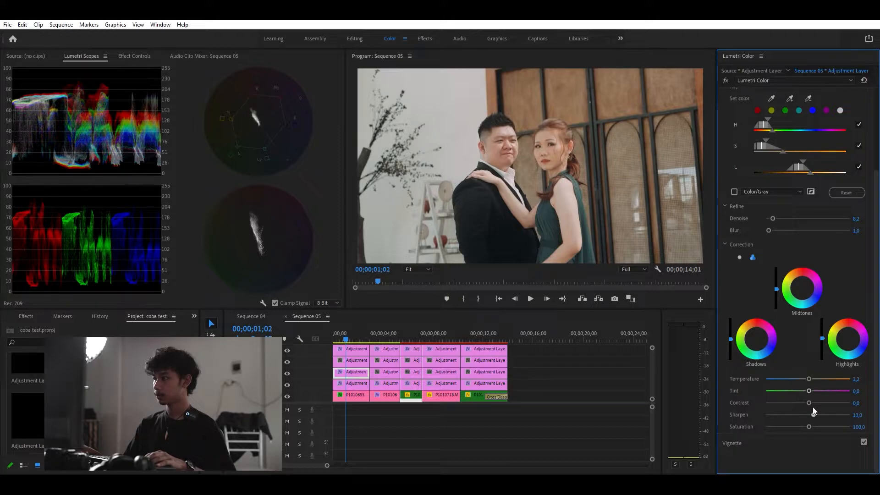
left_click(857, 415)
type("20")
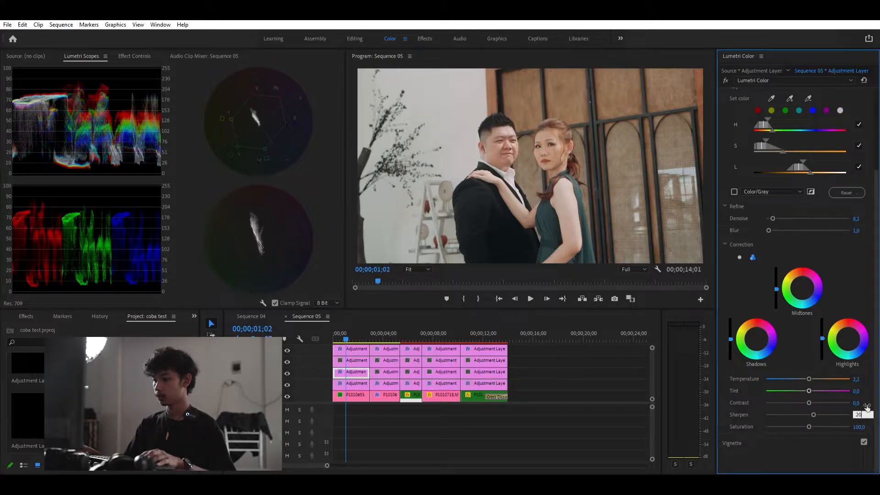
key("Return")
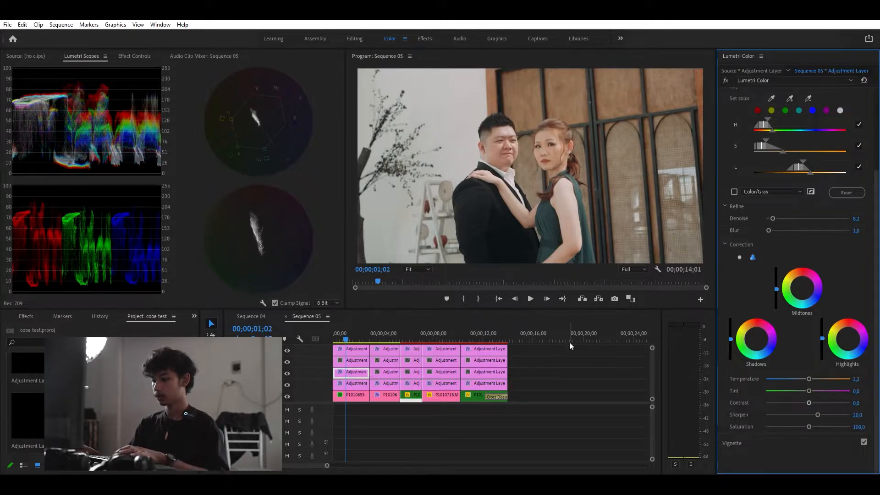
- Select the first segment of the second adjustment layer from the top and show its Effect Controls
left_click(351, 360)
left_click_drag(345, 330, 347, 333)
double_click(348, 351)
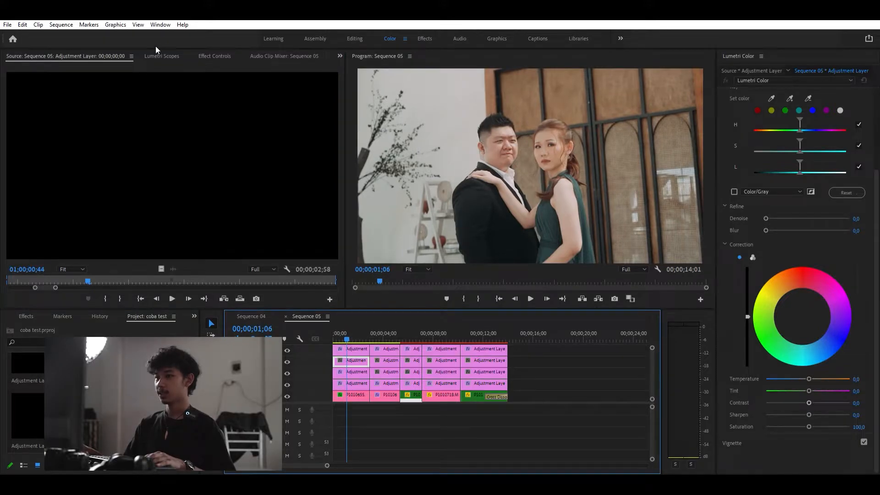
left_click(171, 55)
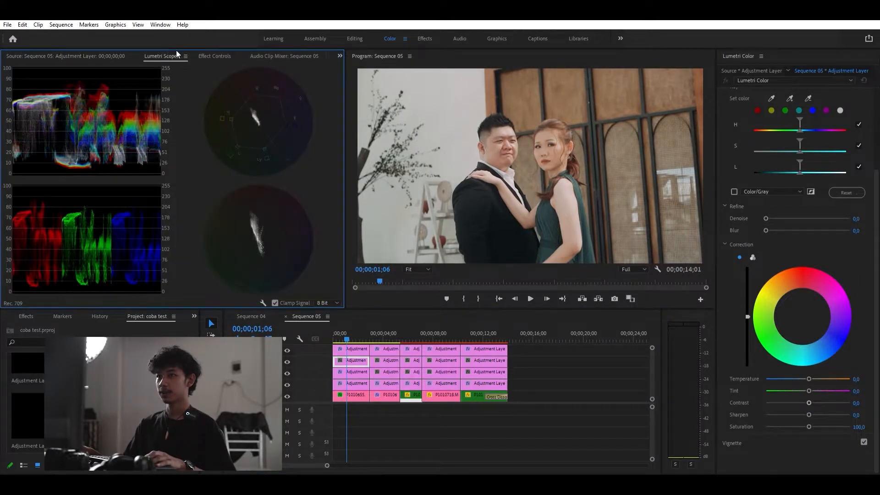
left_click(202, 56)
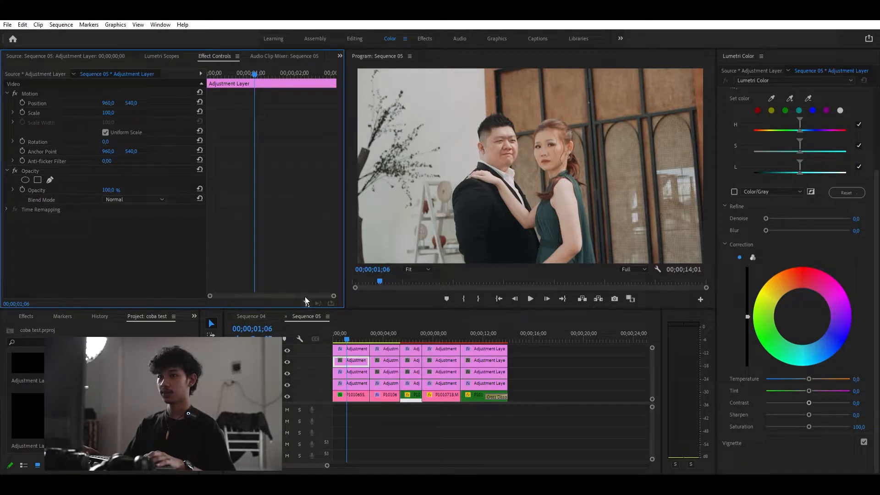
- Add an ellipse mask to this adjustment layer's Lumetri Color effect
left_click_drag(348, 325, 341, 329)
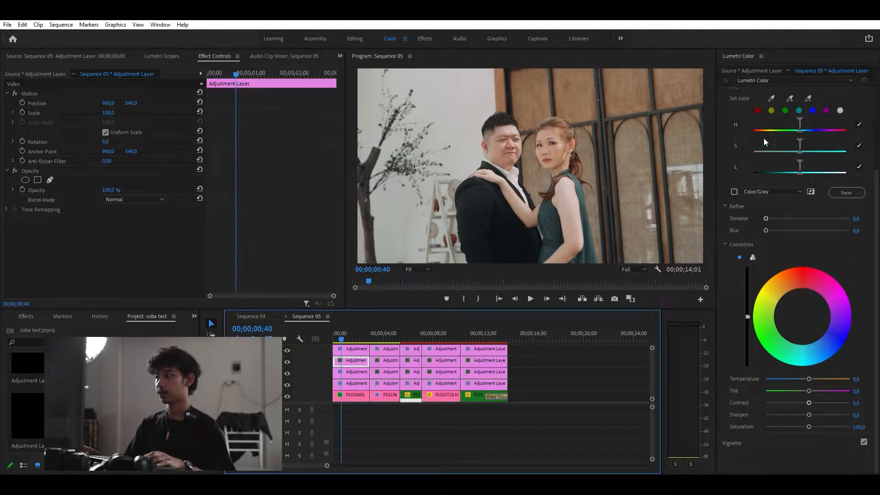
scroll(764, 138, "up", 5)
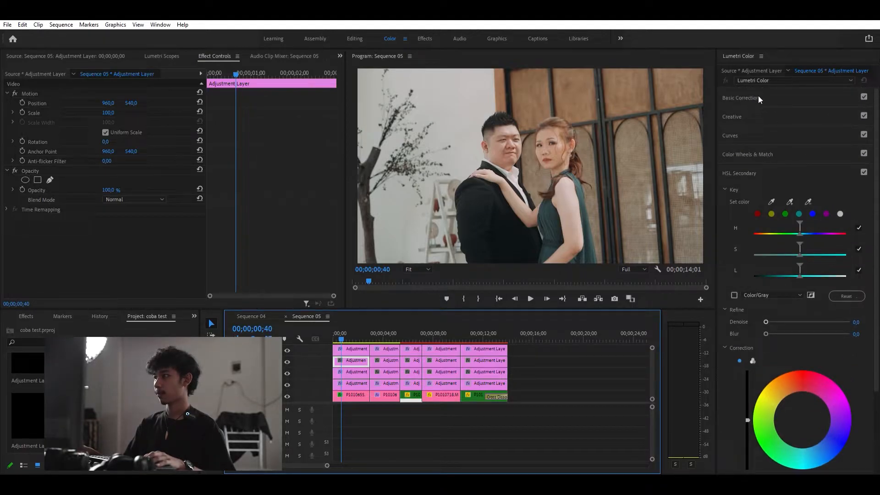
left_click(758, 96)
left_click(808, 187)
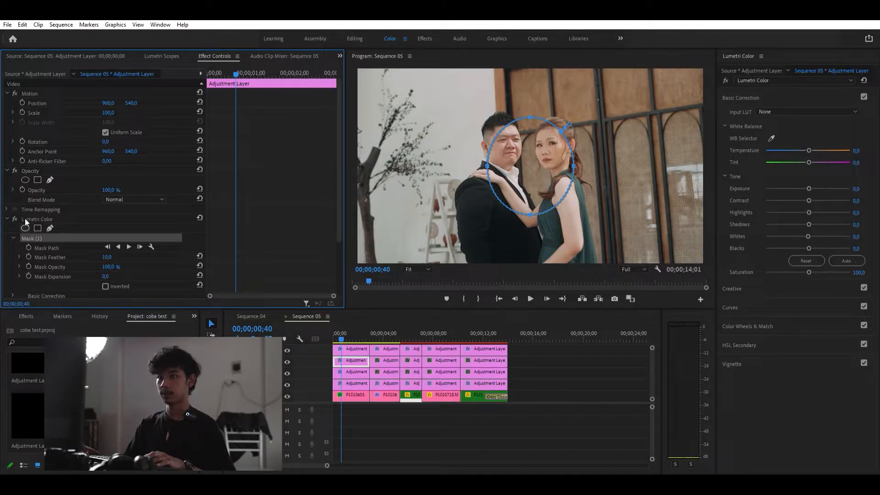
- Enlarge and reshape the ellipse mask into a wide oval surrounding the couple across most of the frame
left_click_drag(530, 214, 535, 265)
left_click_drag(487, 195, 379, 194)
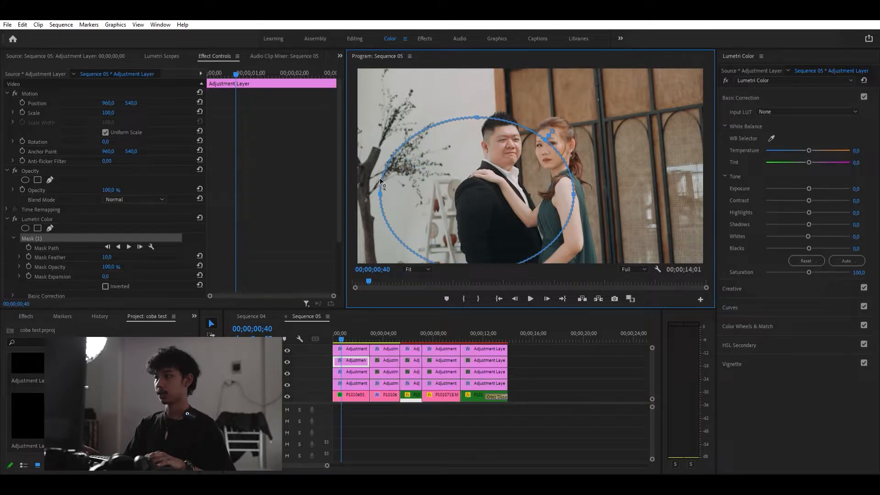
left_click_drag(477, 116, 487, 64)
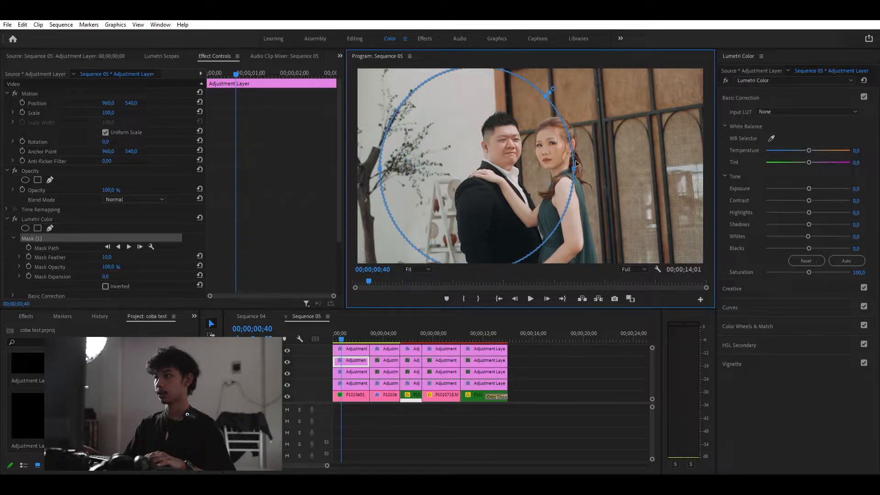
left_click_drag(574, 168, 677, 169)
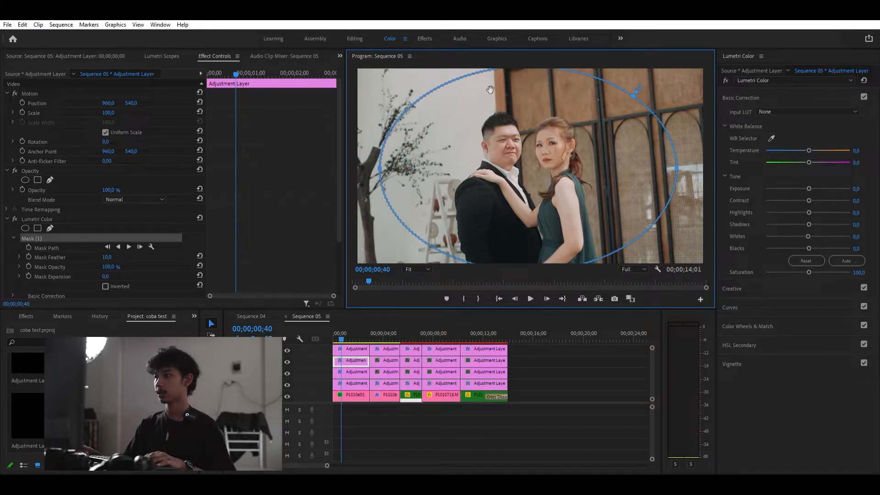
left_click_drag(379, 160, 367, 169)
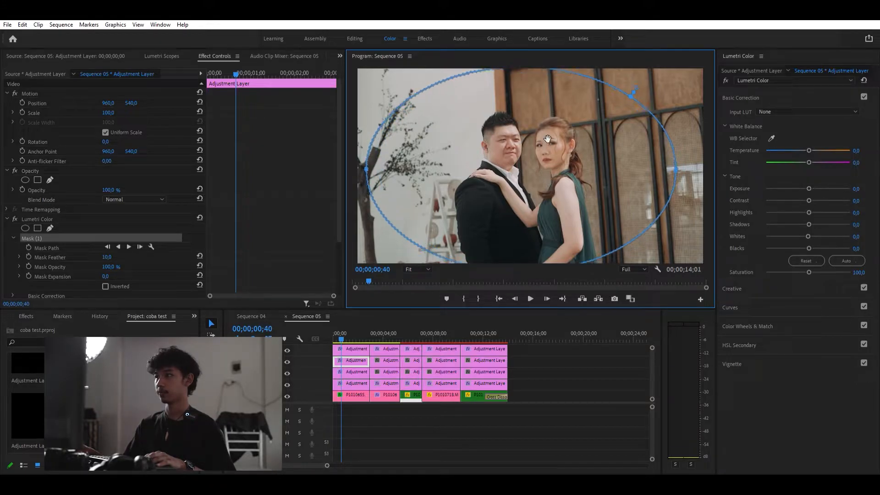
left_click_drag(678, 162, 688, 163)
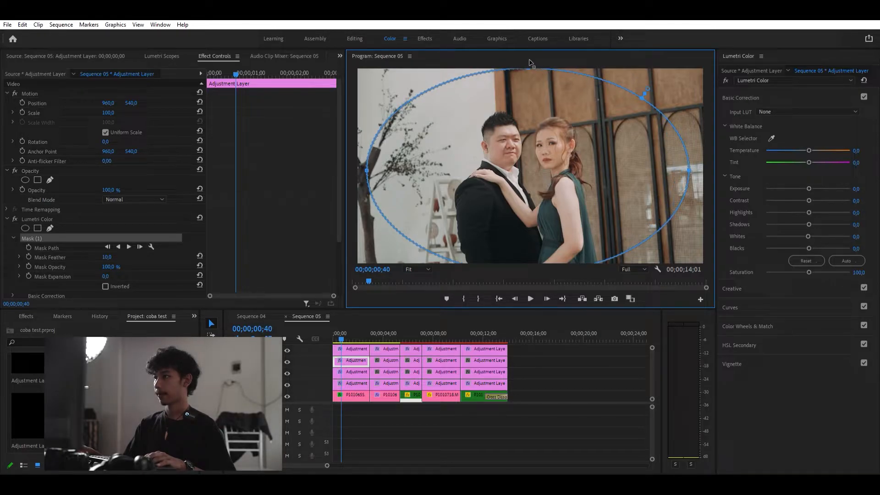
- Nudge the ellipse mask outline and lower the masked layer's exposure to -0.6
left_click_drag(691, 162, 675, 161)
left_click_drag(630, 173, 635, 172)
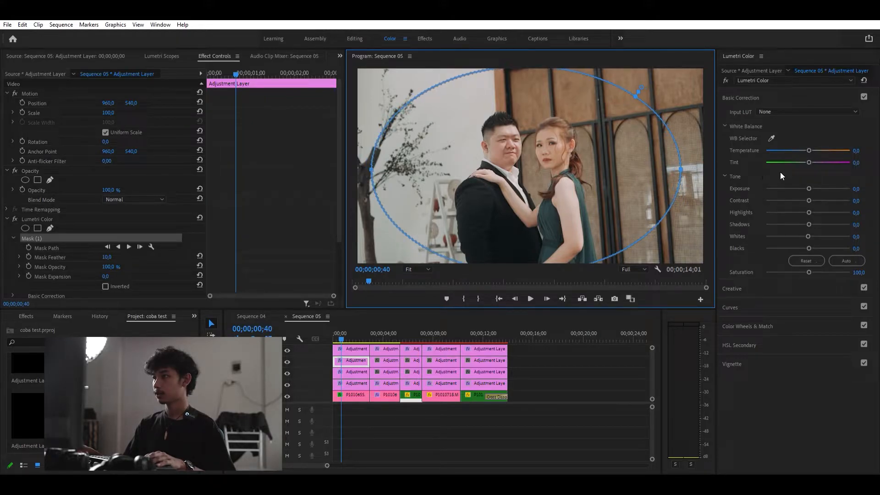
left_click_drag(808, 178, 803, 178)
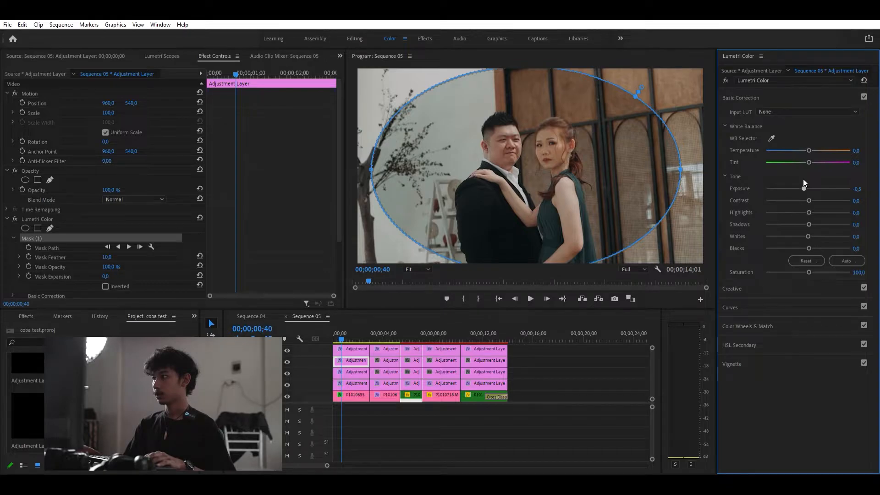
left_click_drag(802, 180, 802, 180)
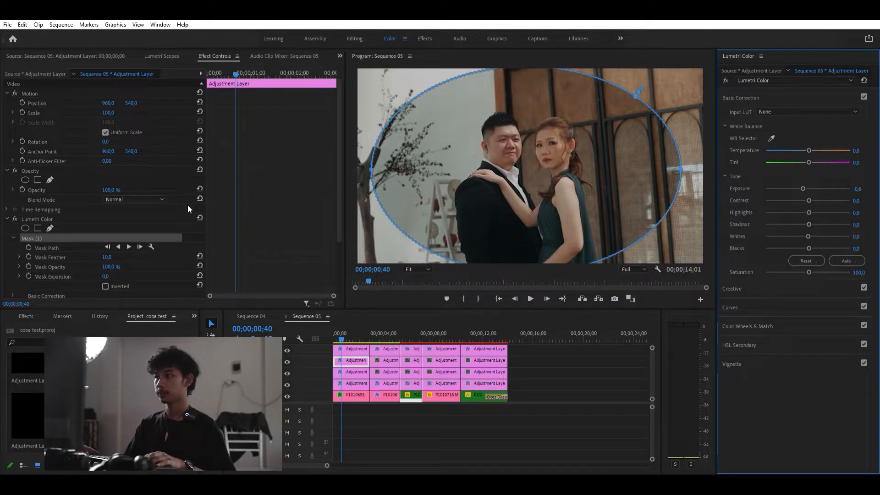
- Invert the ellipse mask and set its feather to 182 and expansion to 12
left_click(106, 286)
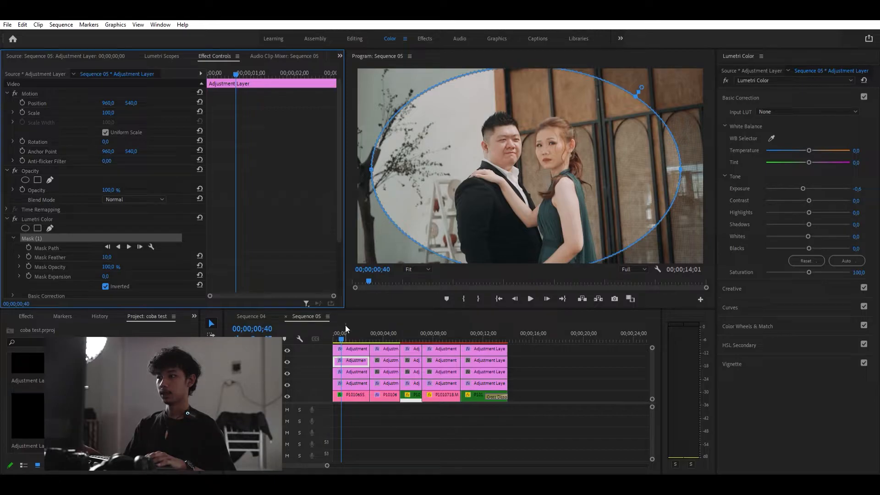
left_click(368, 280)
mouse_move(342, 327)
left_mouse_down()
mouse_move(384, 328)
mouse_move(351, 327)
left_mouse_up()
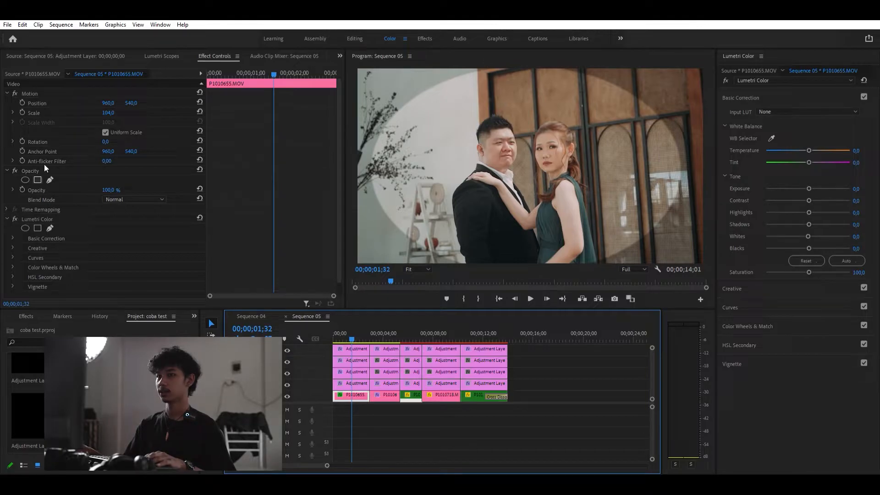
left_click(348, 360)
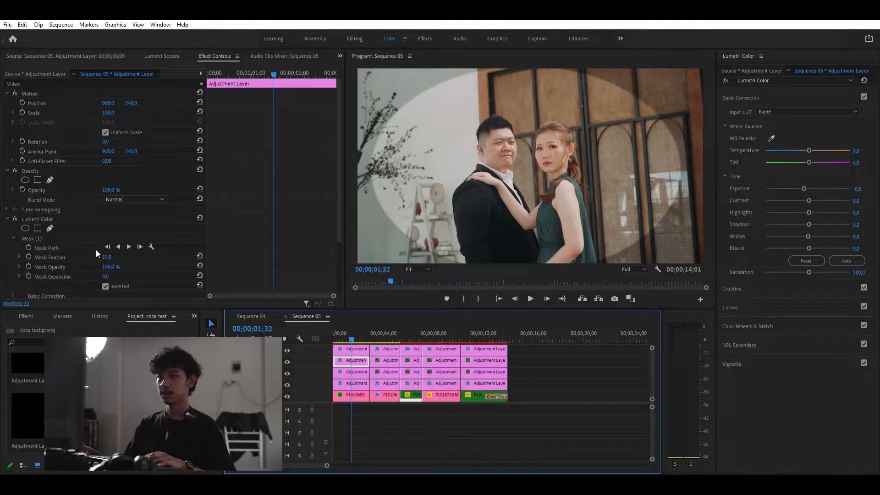
left_click_drag(108, 257, 173, 257)
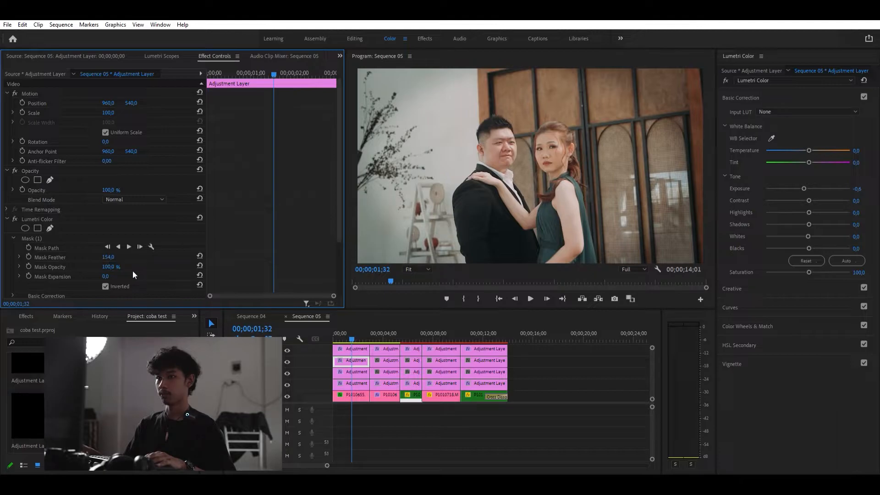
left_click_drag(105, 276, 109, 276)
left_click_drag(108, 257, 88, 257)
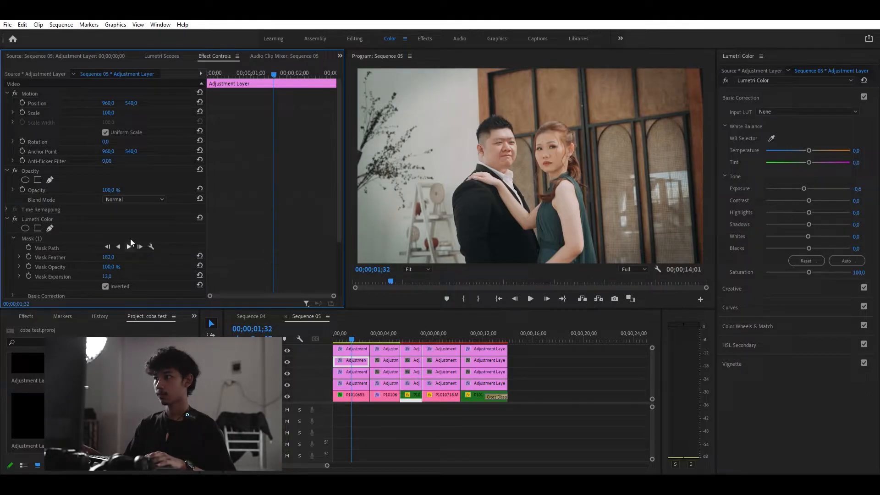
- Toggle the top track's visibility and play the sequence from the start to review the grade
left_click(523, 136)
left_click_drag(365, 333, 341, 325)
left_click(364, 412)
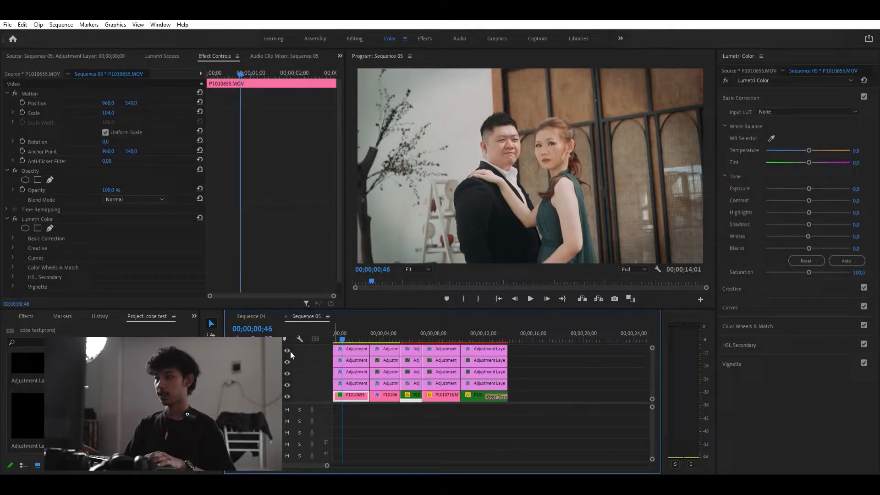
left_click(287, 351)
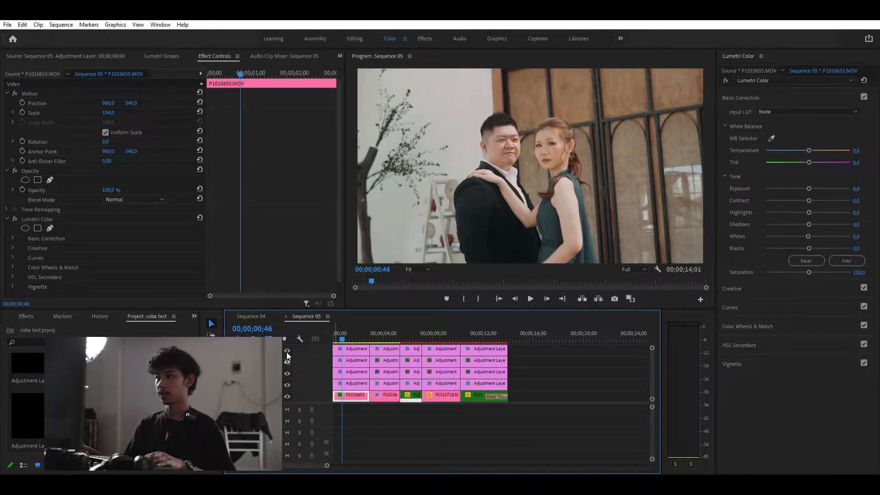
left_click(287, 351)
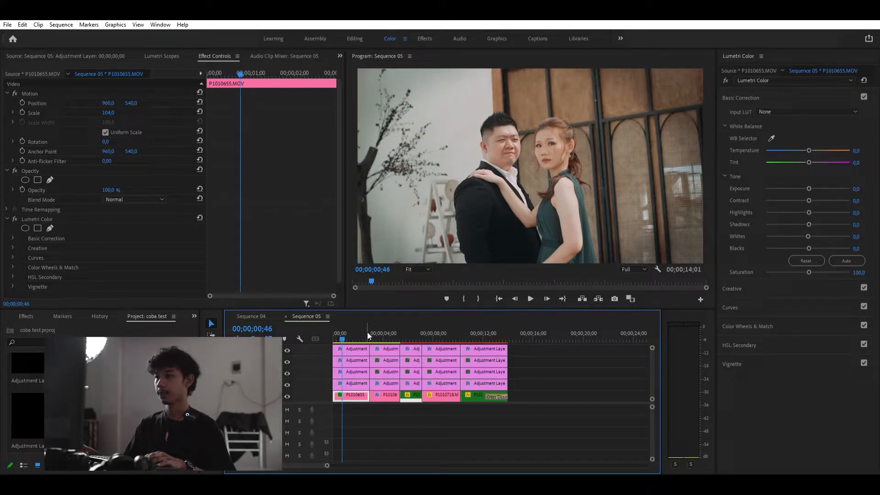
left_click_drag(347, 331, 313, 333)
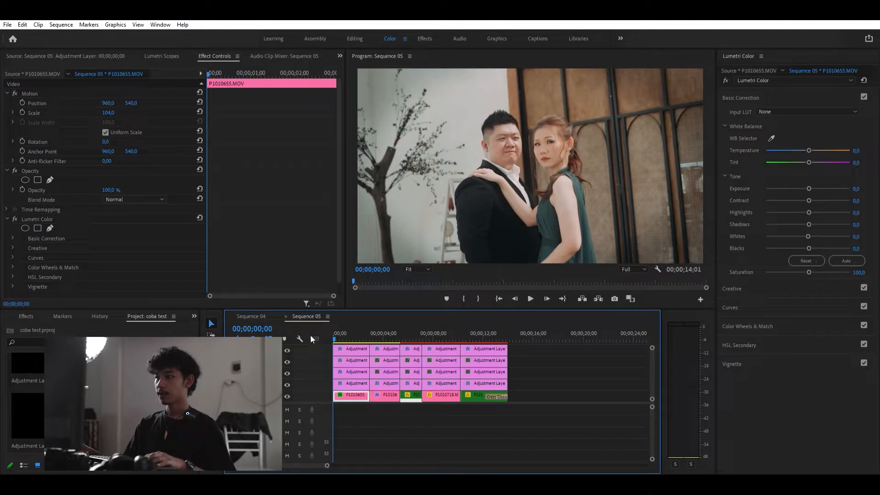
key("space")
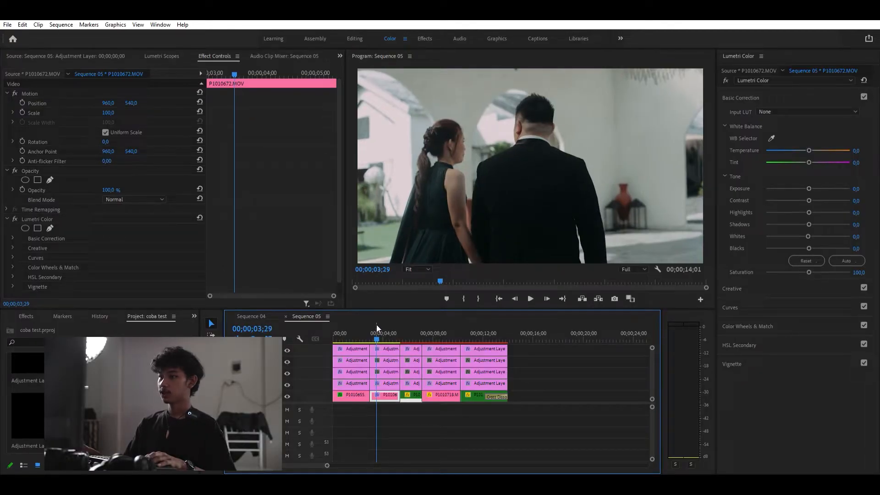
- Inspect the adjustment layer segments above the second clip and open the Lumetri Scopes
left_click_drag(376, 325, 380, 327)
left_click(384, 384)
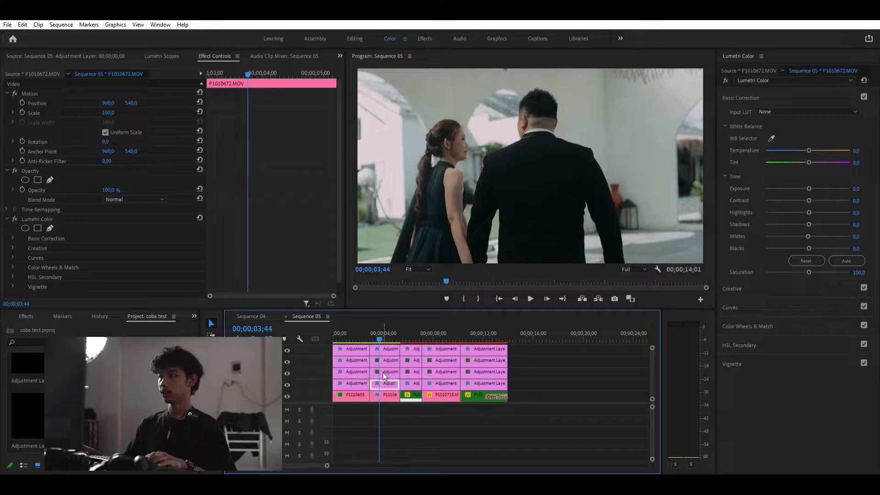
left_click(390, 350)
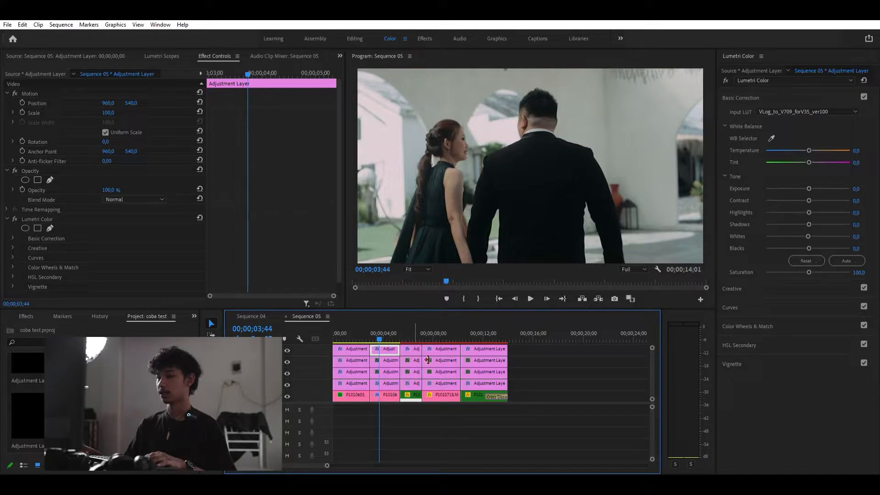
left_click(386, 379)
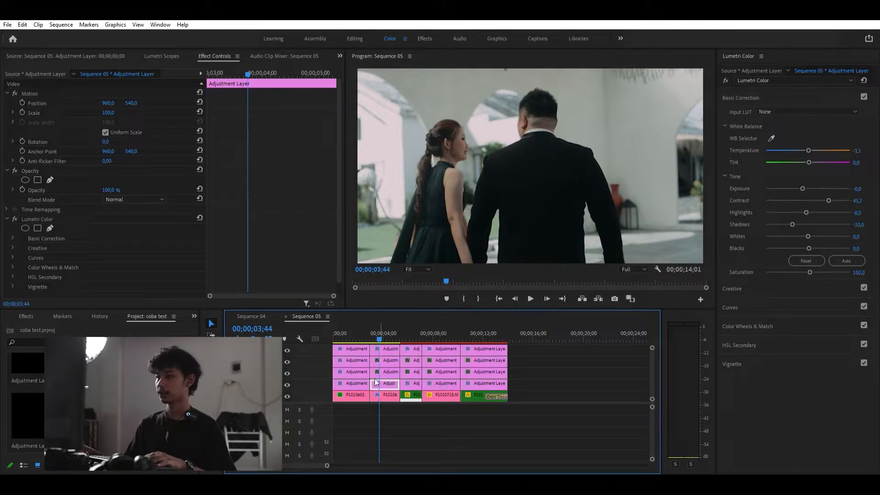
left_click(379, 333)
left_click(381, 330)
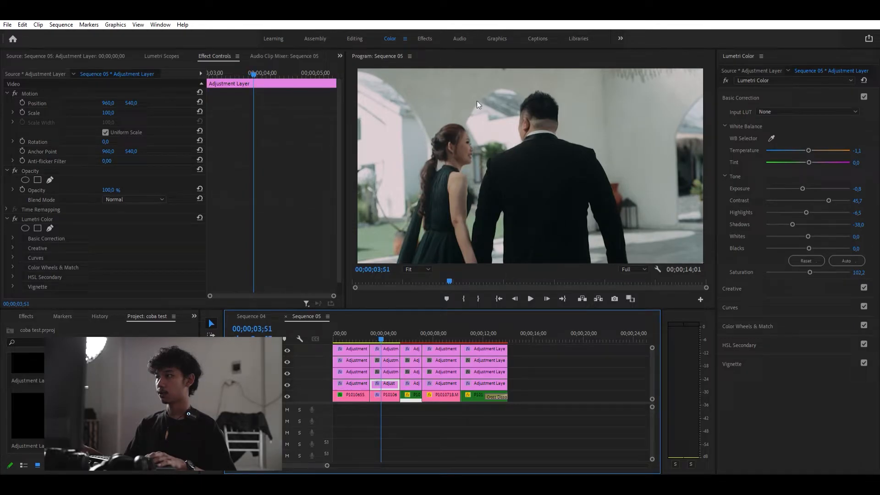
left_click(162, 56)
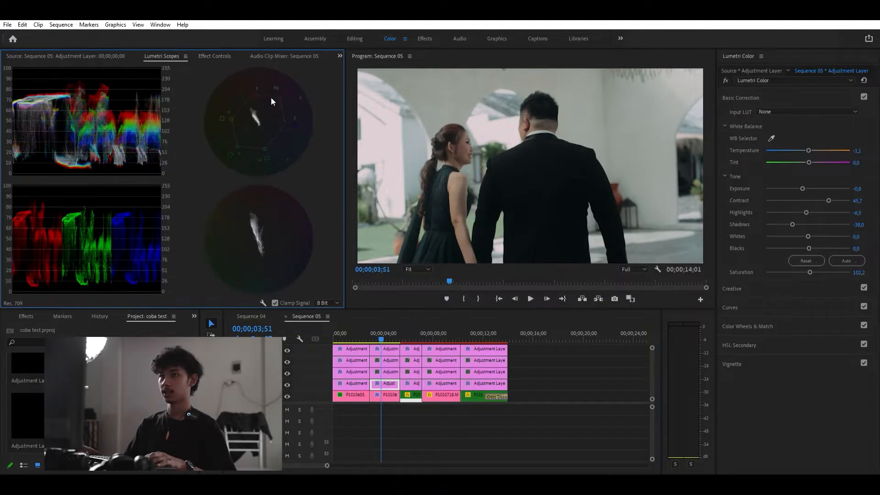
- Set the second clip's tone to exposure -0.3, contrast 65.2, highlights -21.7, shadows -15.2 and whites -34.8
left_click_drag(801, 183, 801, 182)
left_click_drag(390, 329, 376, 326)
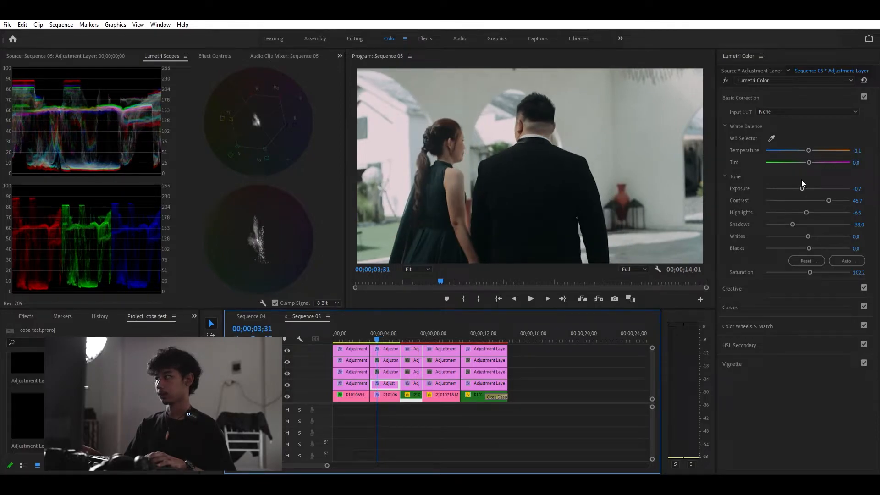
left_click_drag(802, 180, 805, 186)
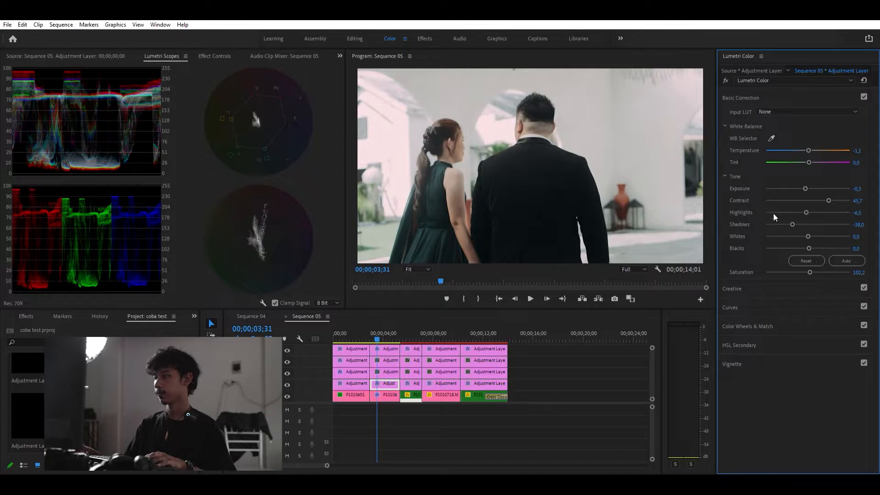
mouse_move(827, 191)
left_mouse_down()
mouse_move(818, 191)
mouse_move(834, 192)
left_mouse_up()
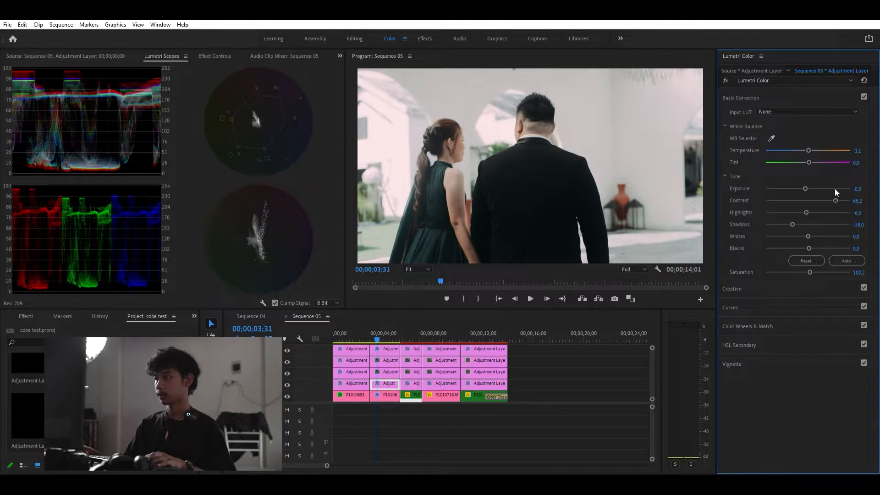
mouse_move(806, 211)
left_mouse_down()
mouse_move(806, 203)
mouse_move(790, 201)
mouse_move(798, 201)
left_mouse_up()
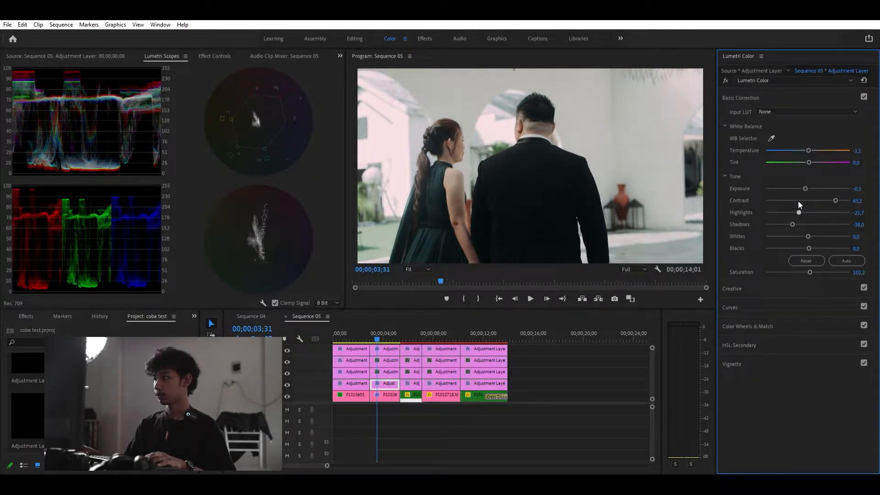
left_click_drag(790, 214, 797, 228)
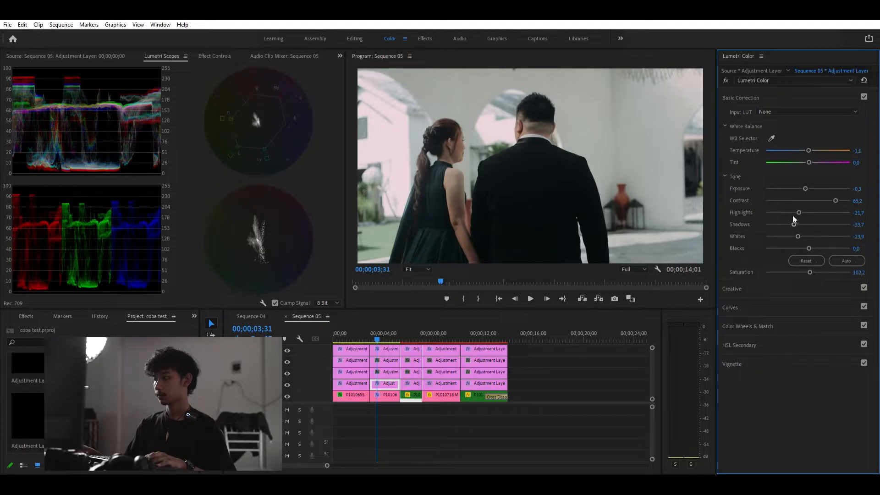
left_click_drag(793, 216, 796, 216)
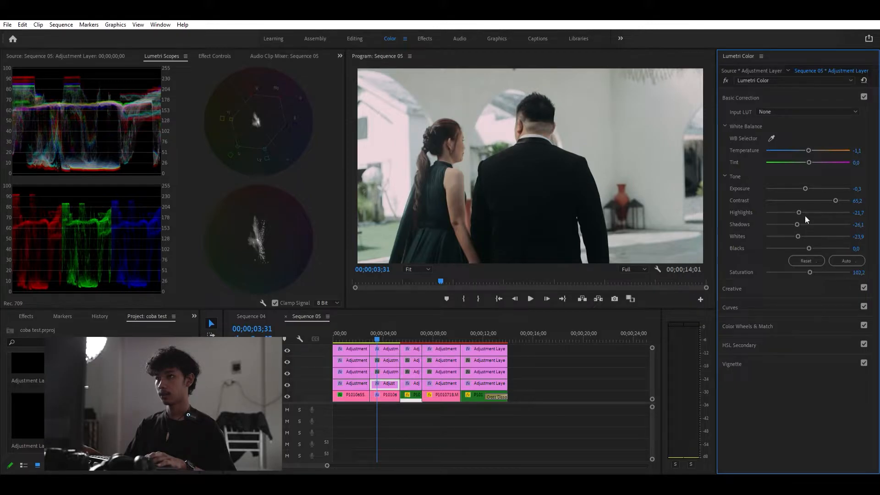
left_click_drag(805, 184, 804, 181)
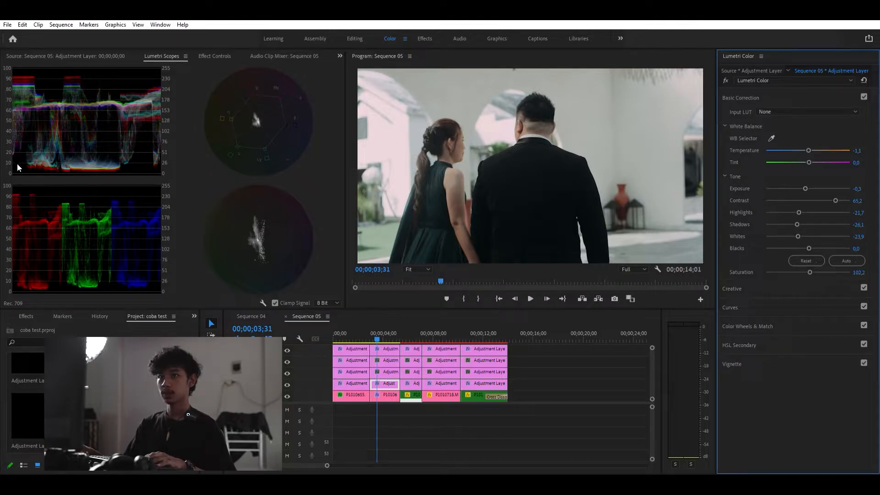
left_click_drag(797, 216, 793, 227)
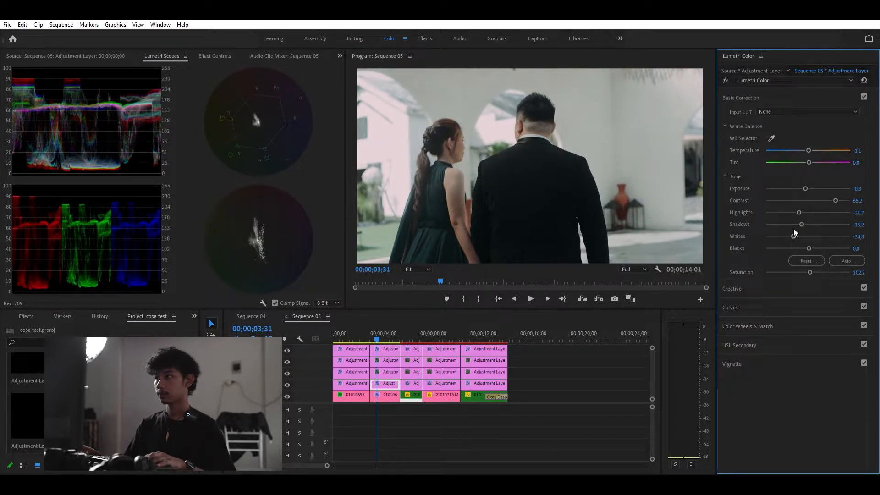
- On the third layer's segment over the second clip, sample the bride's skin with the HSL Secondary key eyedropper
left_click_drag(385, 330, 381, 331)
left_click(384, 369)
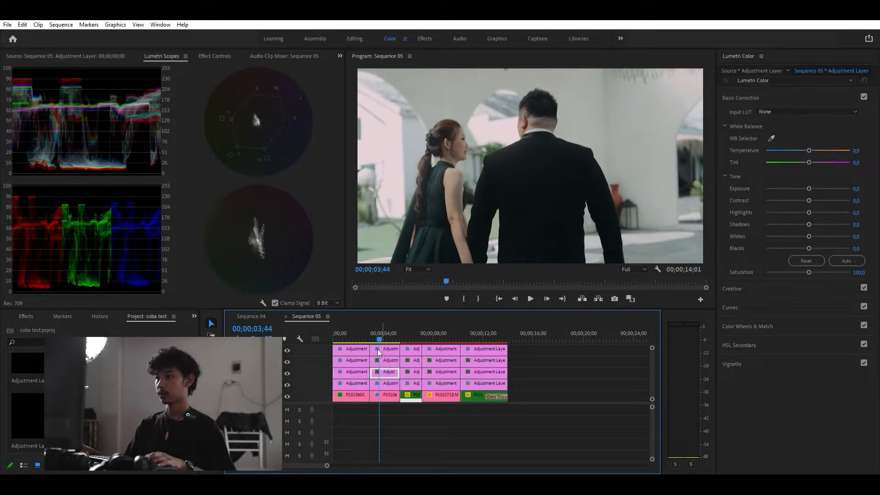
left_click(741, 334)
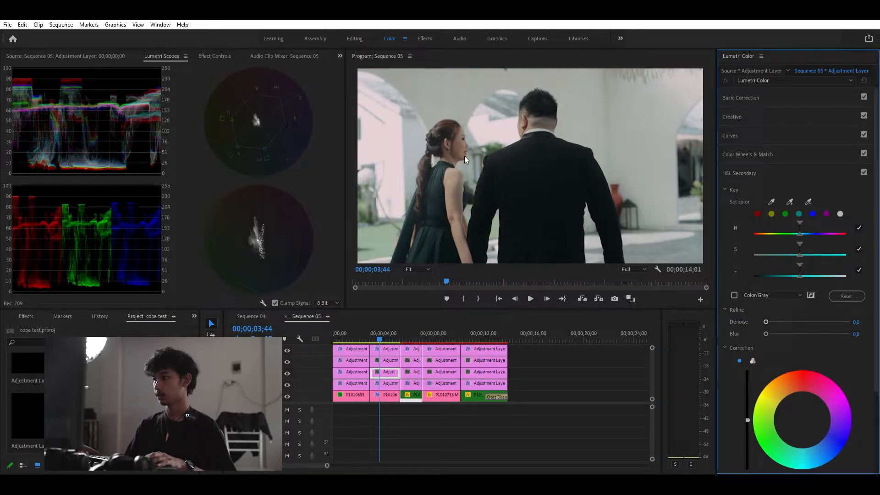
left_click(789, 199)
left_click(461, 138)
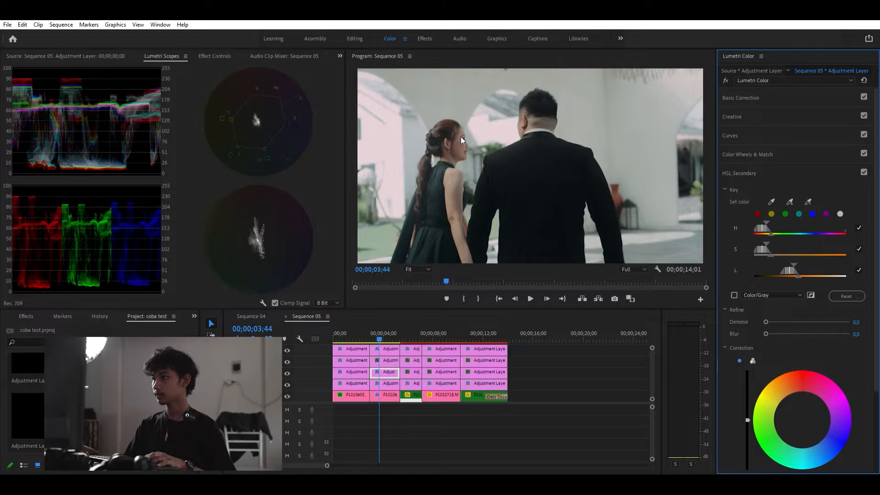
- Refine the skin key with Denoise 6.0 and Blur 1.1 while previewing it in Color/Gray mode
left_click(734, 294)
left_click_drag(799, 269, 769, 246)
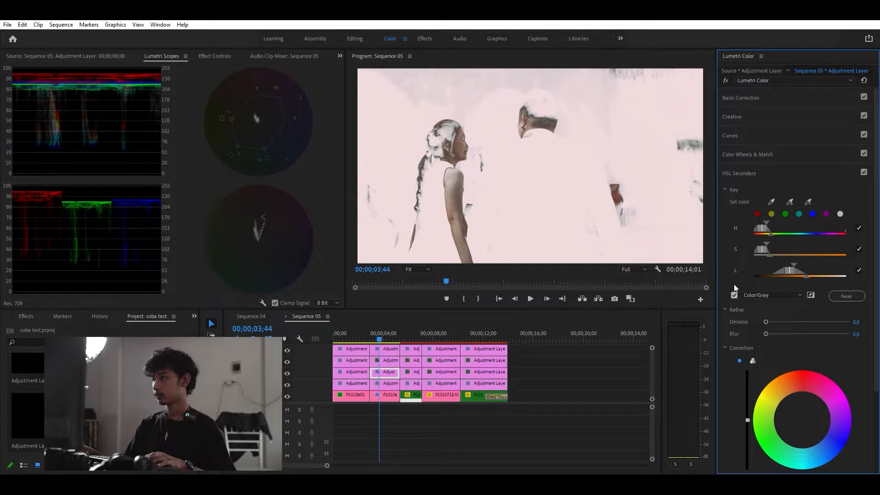
mouse_move(769, 312)
left_mouse_down()
mouse_move(769, 327)
mouse_move(770, 312)
left_mouse_up()
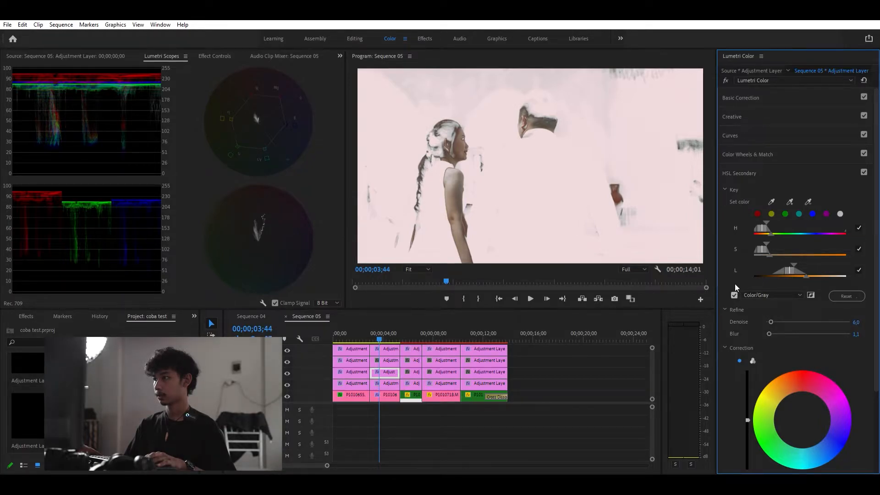
left_click(734, 294)
- Switch the HSL correction to three-way wheels and set saturation to 108.7 and sharpen to 20
scroll(732, 309, "down", 3)
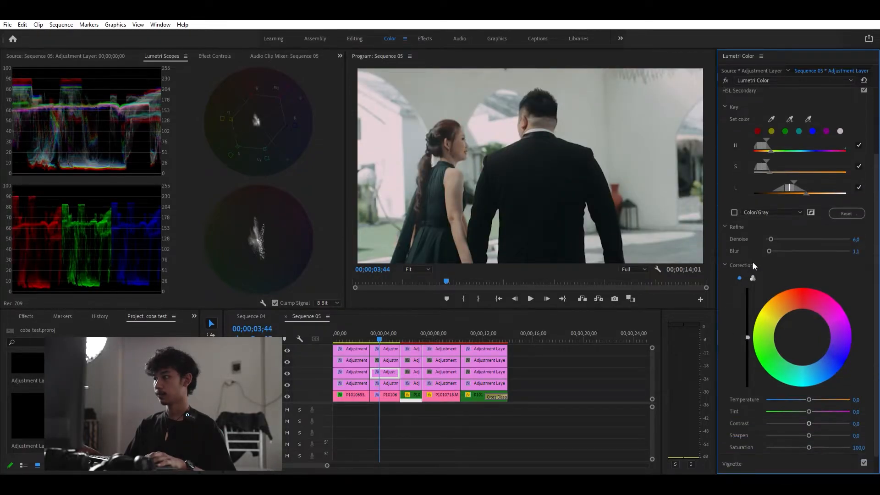
left_click(753, 278)
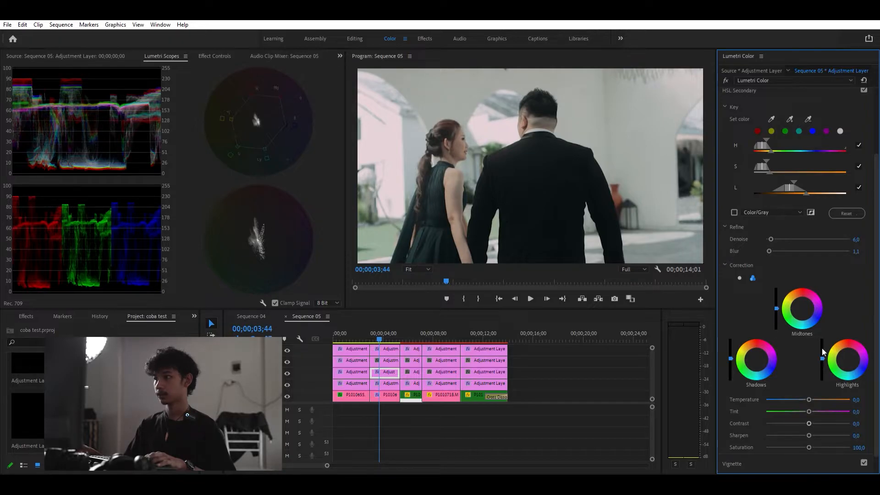
scroll(821, 349, "down", 1)
mouse_move(805, 423)
left_mouse_down()
mouse_move(815, 421)
mouse_move(810, 414)
left_mouse_up()
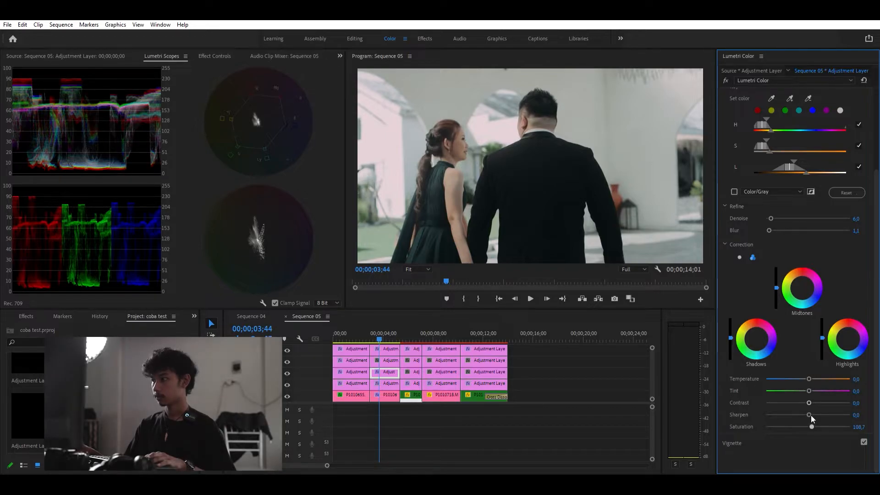
left_click_drag(809, 408, 833, 408)
left_click(856, 414)
type("20")
key("Return")
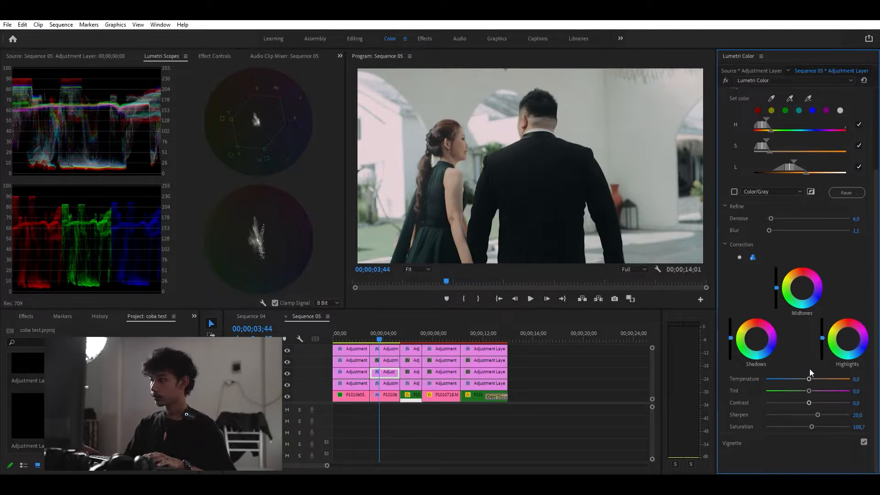
- Set the second clip's skin correction temperature to 1.1
left_click_drag(809, 379, 808, 373)
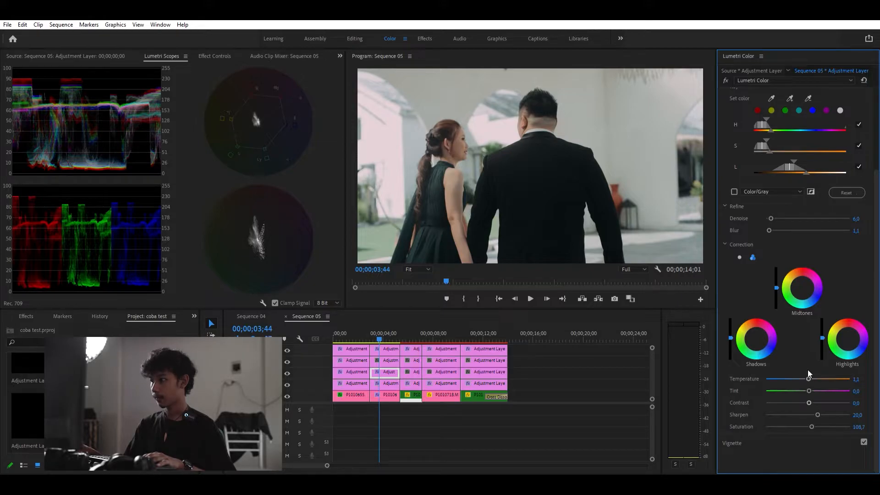
- Select the second-track adjustment layer over the second clip and add an ellipse mask to its Lumetri Color effect
left_click_drag(381, 323, 384, 325)
left_click(387, 351)
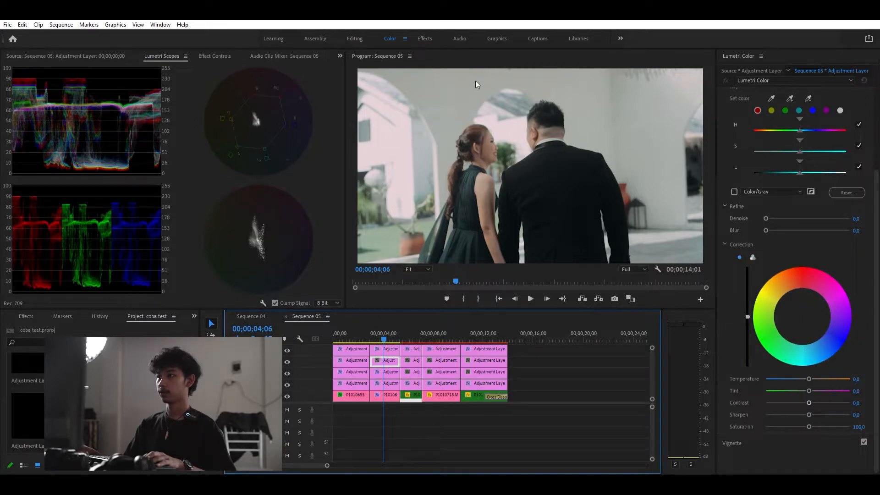
left_click(194, 56)
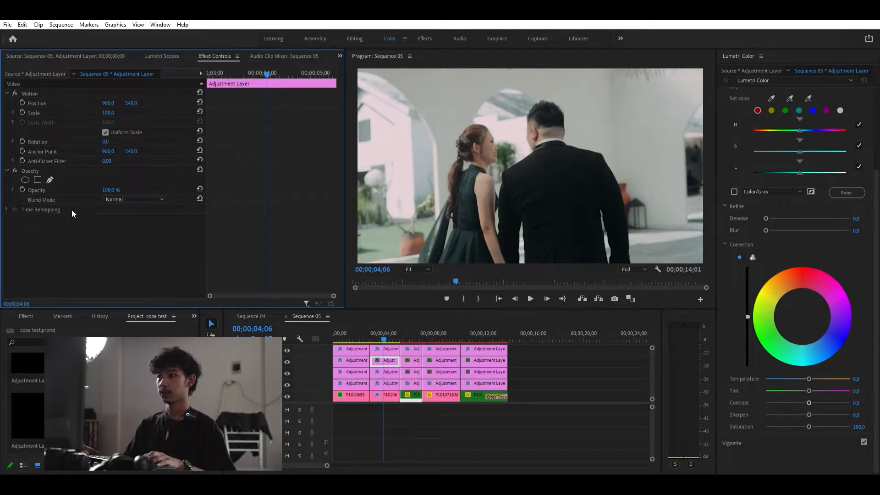
scroll(743, 109, "up", 5)
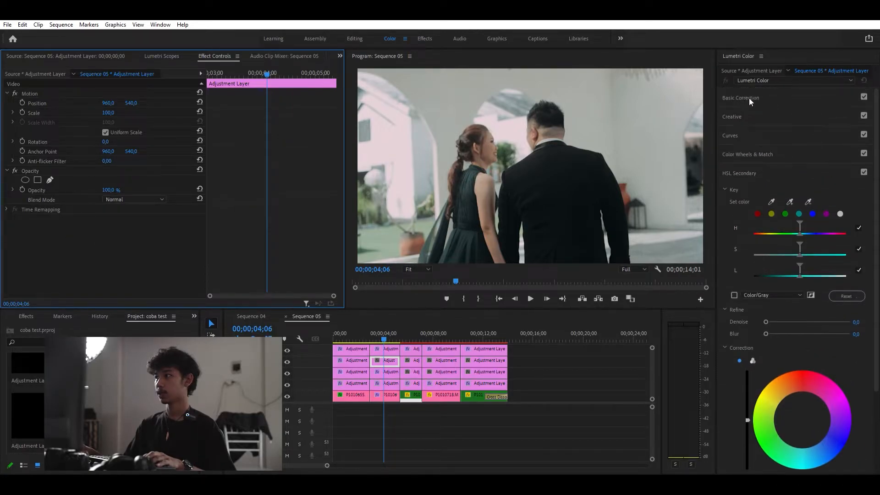
left_click(749, 94)
left_click(808, 187)
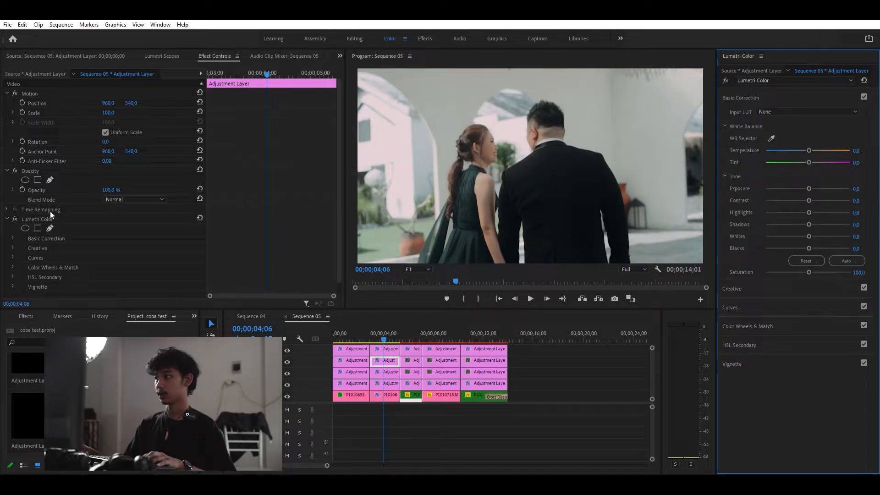
left_click(25, 224)
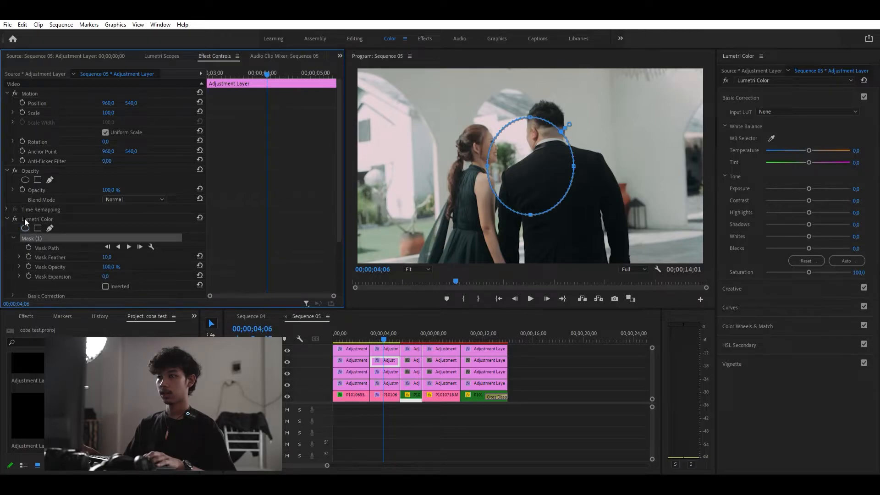
- Enlarge and reshape the ellipse mask so it surrounds the couple and covers most of the frame
left_click_drag(530, 215, 530, 271)
left_click_drag(487, 186, 417, 192)
left_click_drag(575, 191, 660, 186)
left_click_drag(541, 117, 540, 69)
left_click_drag(448, 168, 429, 147)
left_click_drag(517, 247, 518, 284)
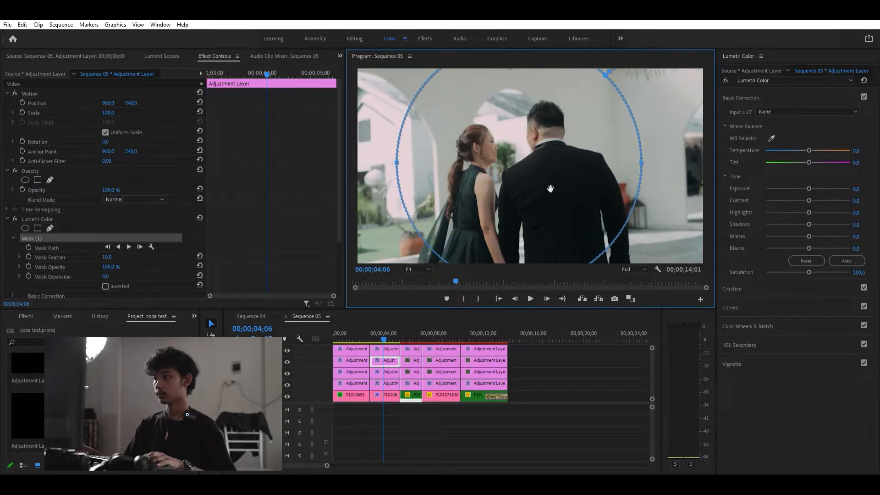
left_click_drag(644, 160, 593, 199)
left_click_drag(656, 196, 664, 196)
mouse_move(605, 192)
left_mouse_down()
mouse_move(598, 189)
mouse_move(605, 188)
left_mouse_up()
- Darken the frame edges by setting exposure to -0.6, inverting the mask and feathering it to 236
left_click_drag(807, 177, 802, 176)
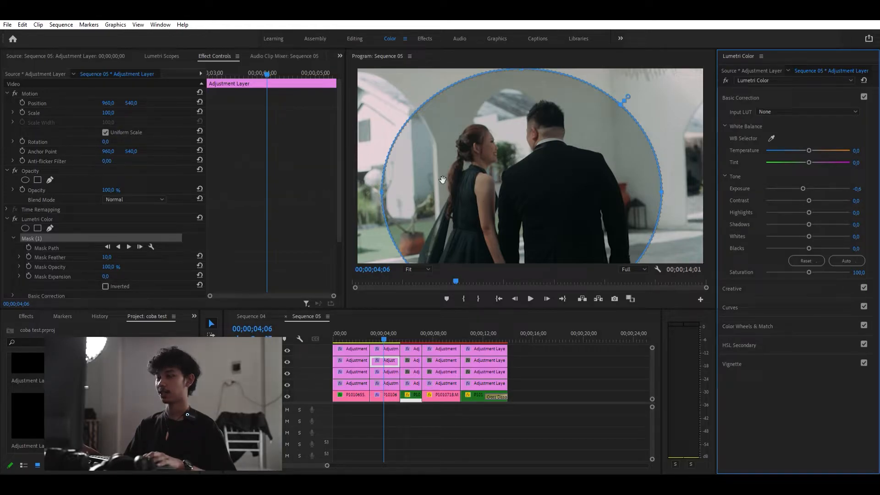
left_click(105, 286)
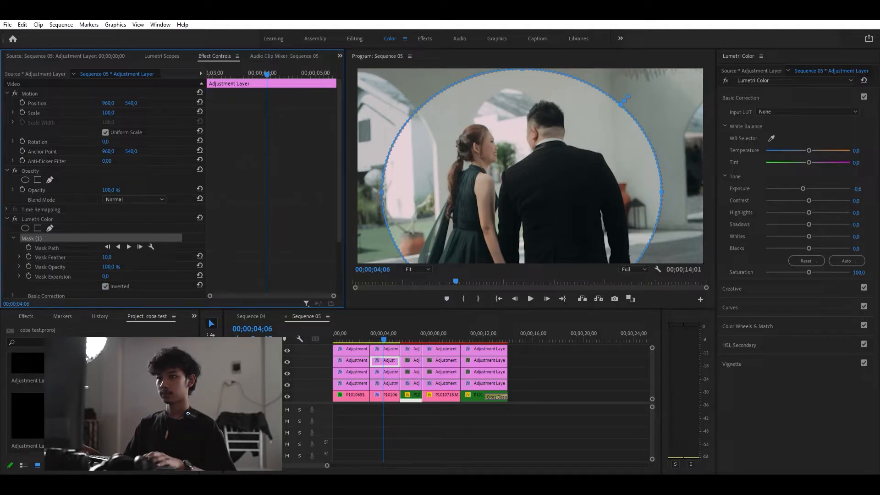
left_click_drag(107, 256, 210, 256)
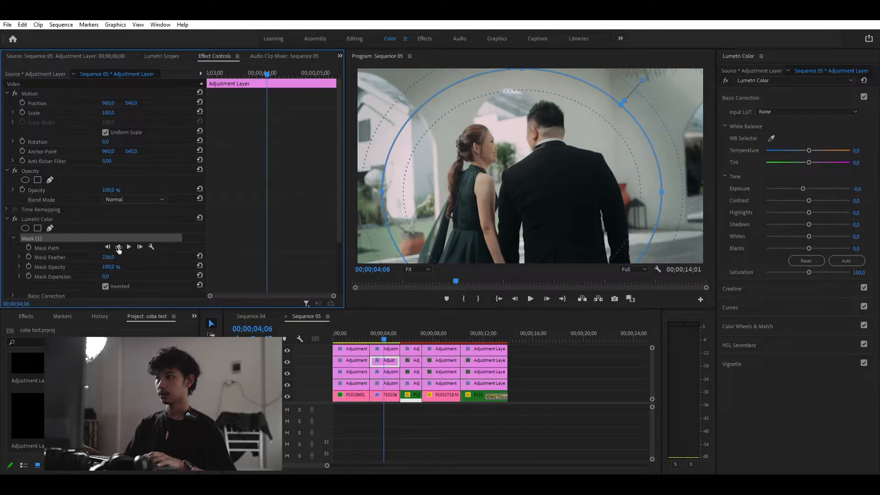
left_click_drag(105, 276, 119, 257)
- On the bottom adjustment layer over the third clip, set exposure to -0.3 and contrast to 66.3
left_click_drag(378, 332, 394, 351)
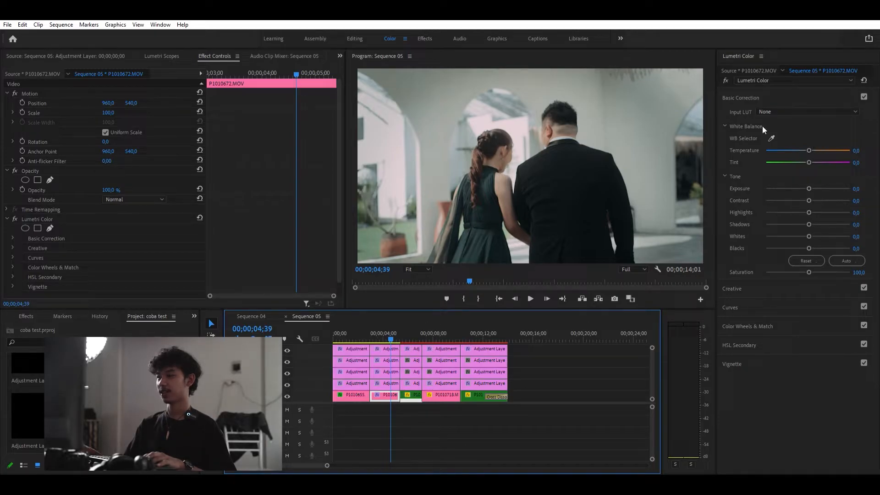
left_click_drag(389, 322, 350, 329)
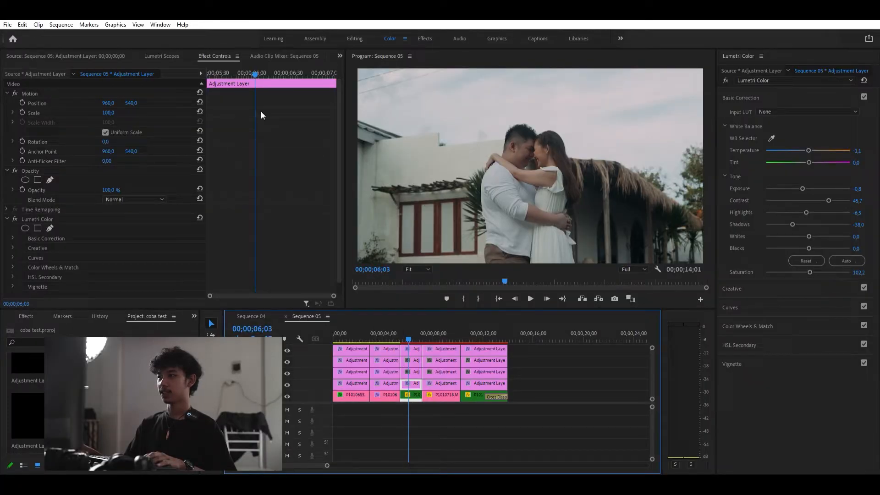
left_click(158, 55)
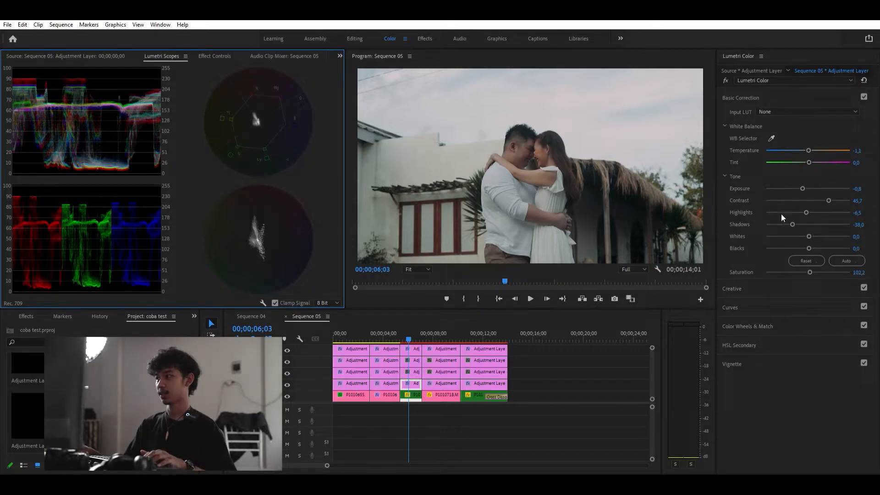
left_click_drag(802, 180, 804, 182)
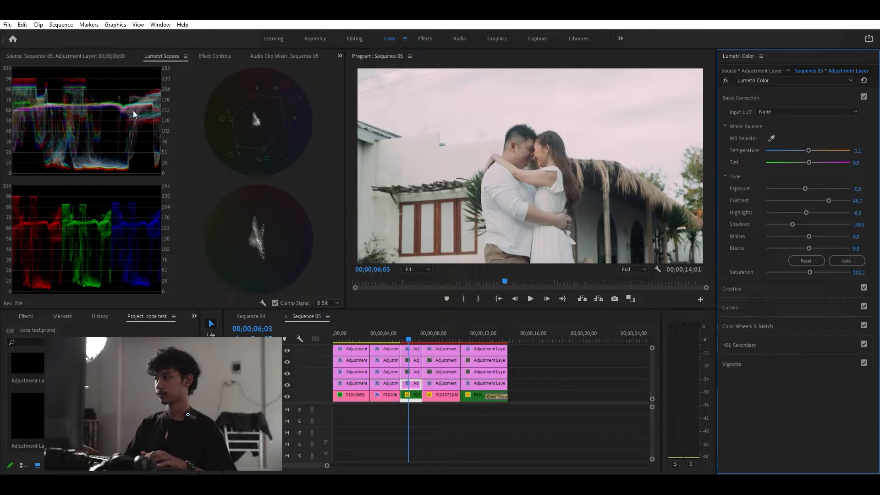
left_click_drag(828, 190, 829, 190)
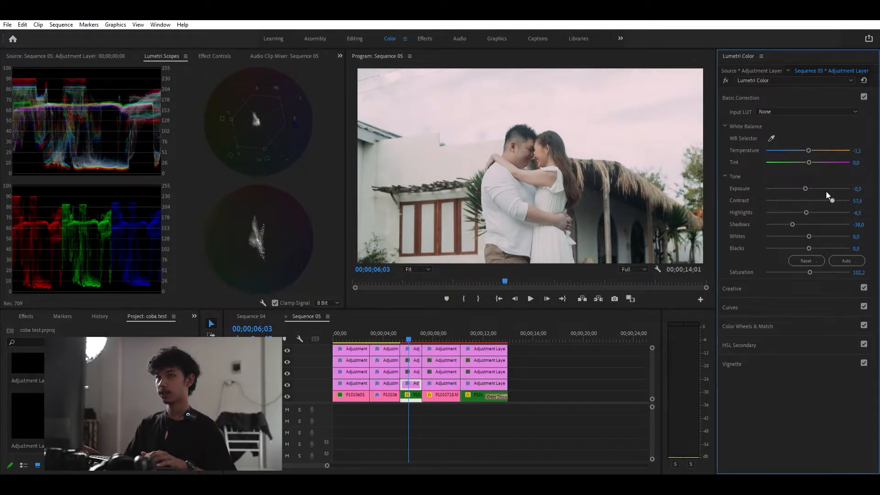
left_click_drag(833, 192, 834, 192)
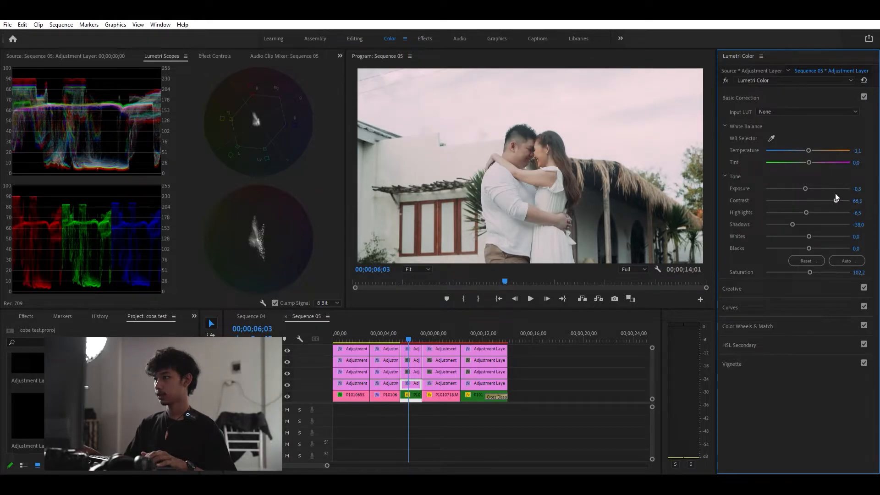
- Set the third clip's highlights to -23.9, shadows -39.1, whites -7.6 and temperature 2.2
left_click_drag(805, 204, 797, 206)
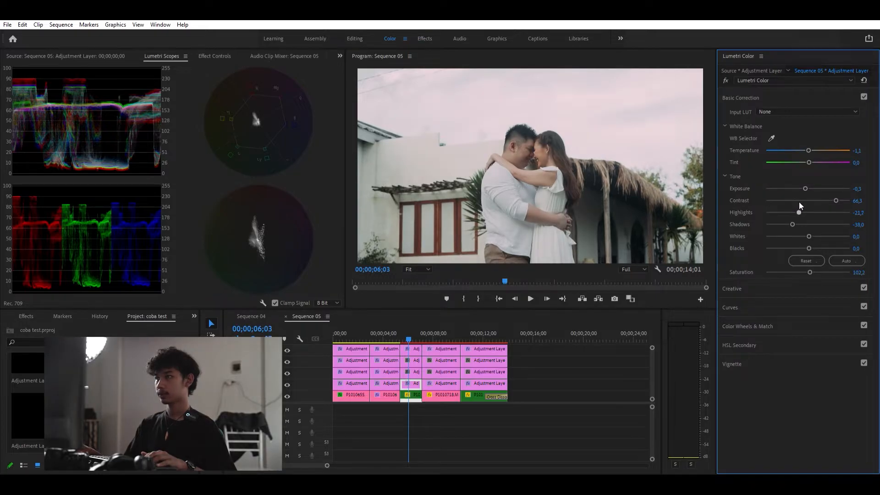
mouse_move(797, 202)
left_mouse_down()
mouse_move(812, 203)
mouse_move(795, 202)
mouse_move(790, 215)
left_mouse_up()
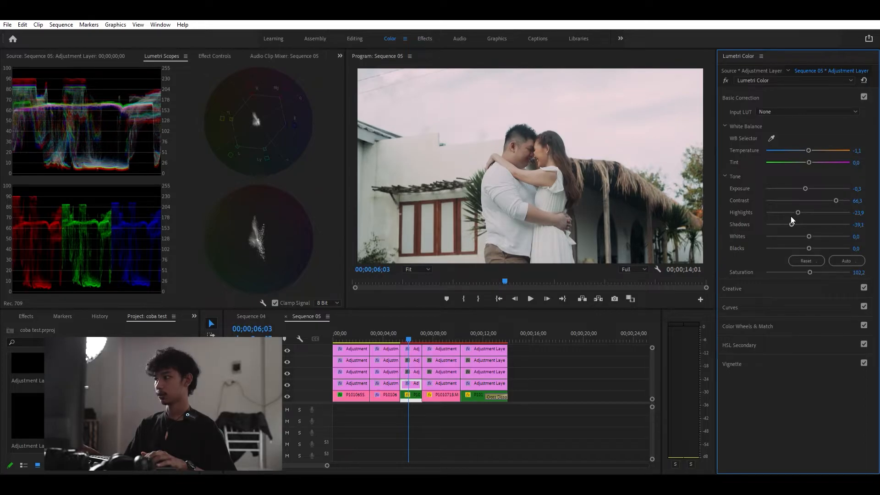
left_click_drag(807, 229, 804, 228)
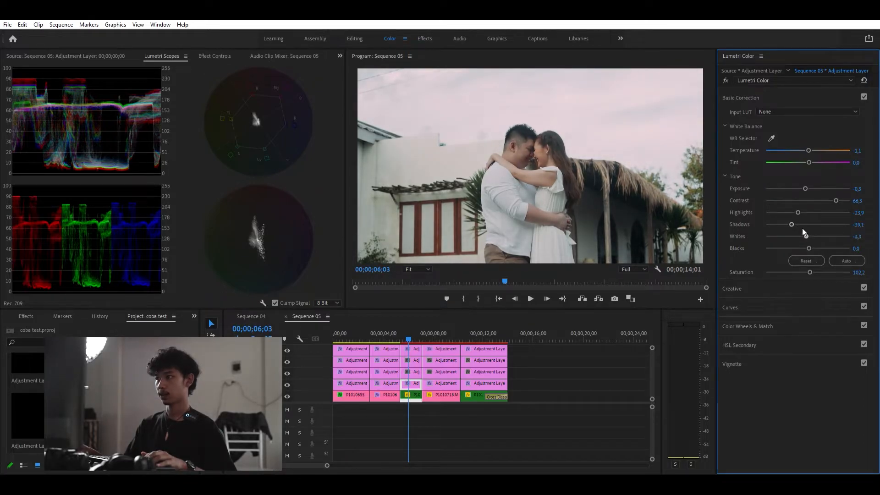
left_click_drag(416, 326, 409, 331)
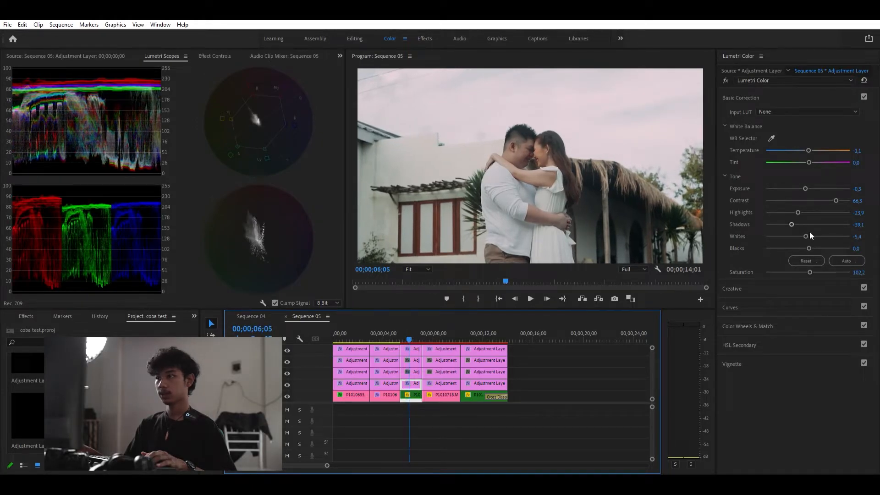
left_click_drag(804, 227, 804, 227)
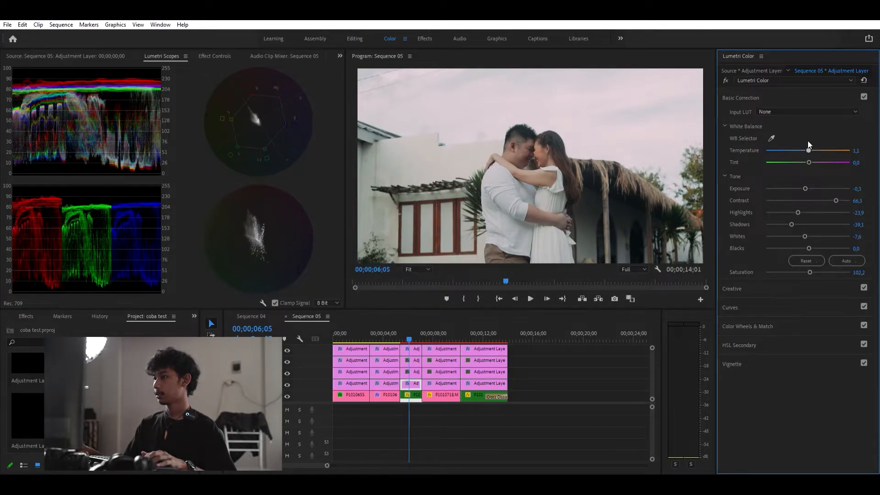
left_click_drag(808, 142, 807, 142)
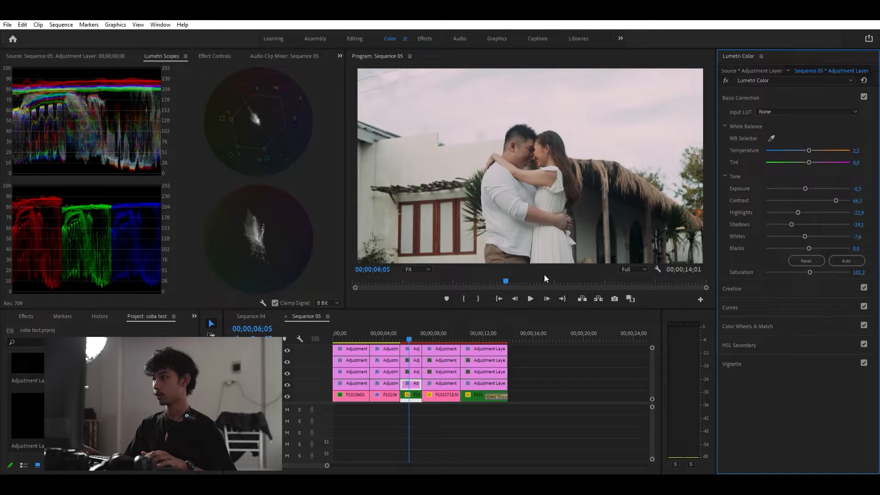
- On the third layer's segment over the third clip, sample the couple's skin with the HSL Secondary key eyedropper
left_click(415, 369)
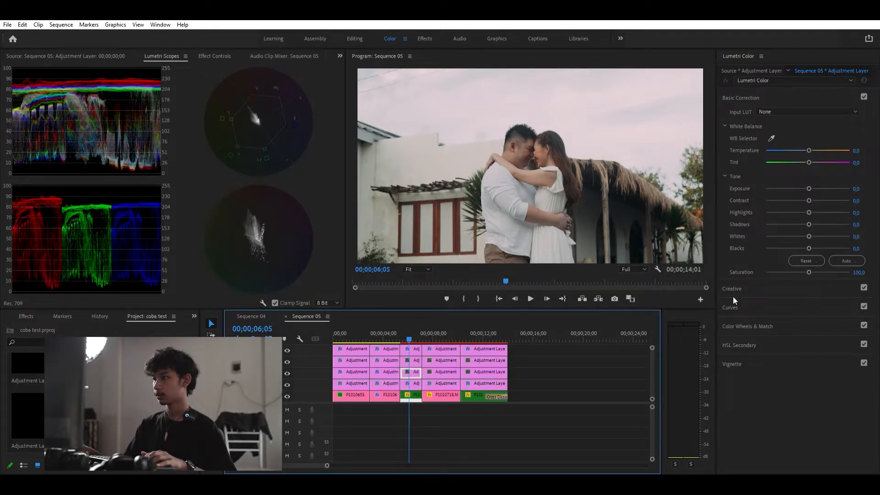
left_click(736, 339)
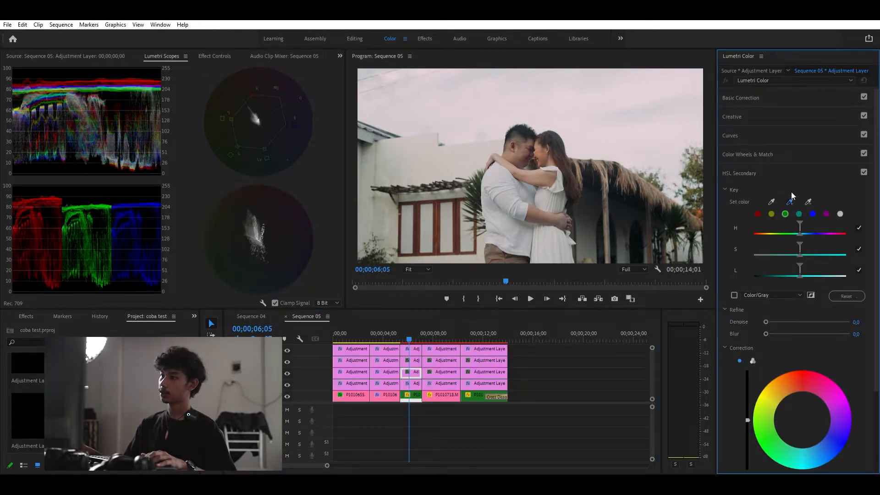
left_click(545, 146)
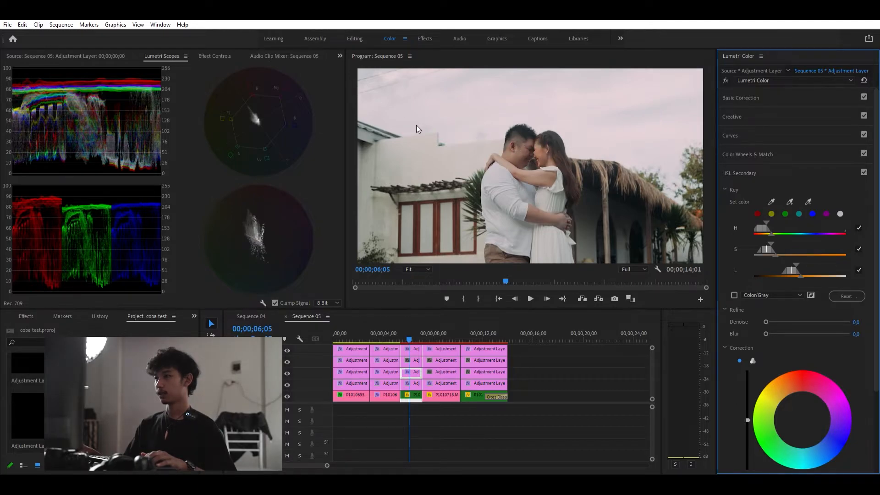
- Refine the skin key's saturation range with Denoise 7.6 and Blur 1.0 while previewing it in Color/Gray mode
left_click(733, 295)
left_click_drag(802, 267, 780, 246)
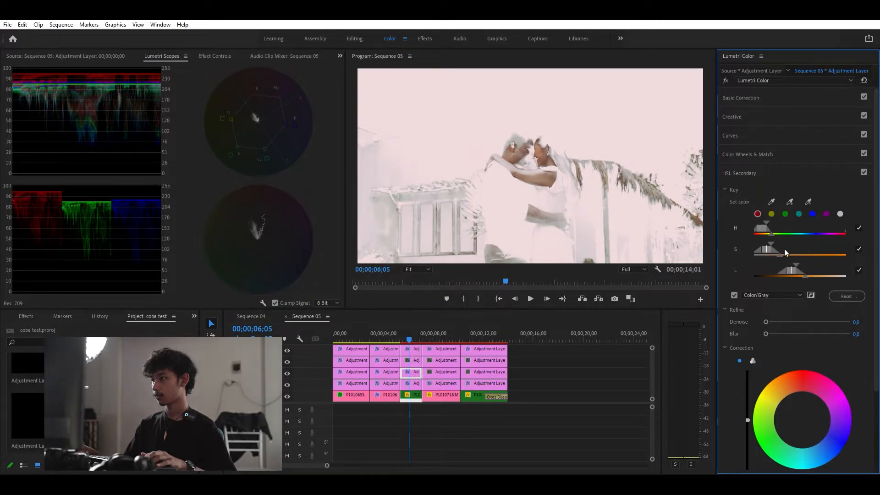
left_click_drag(766, 312, 770, 315)
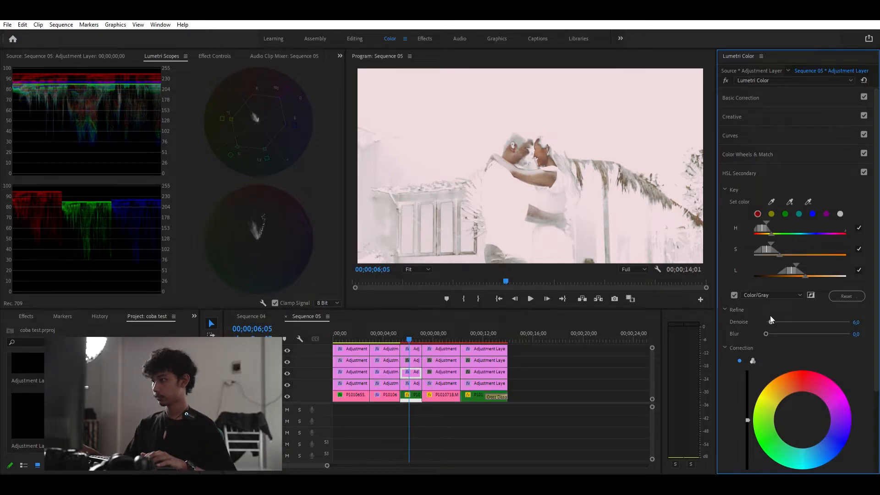
left_click_drag(766, 326, 771, 312)
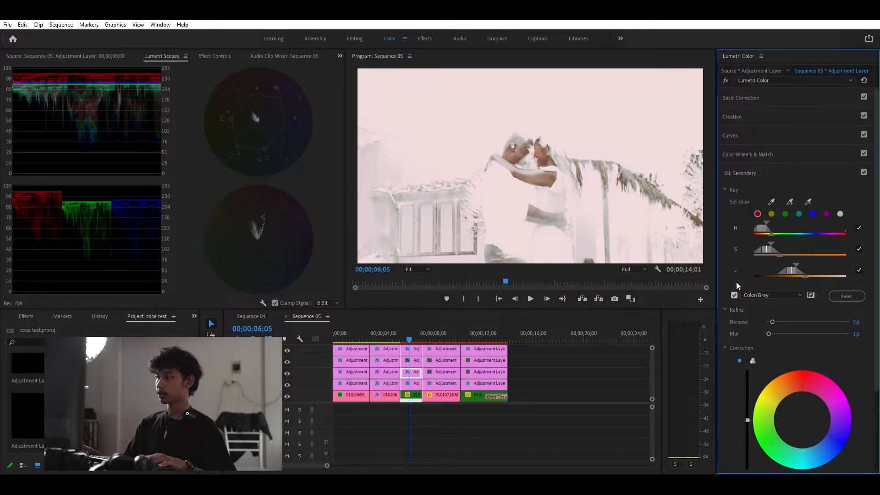
left_click(734, 294)
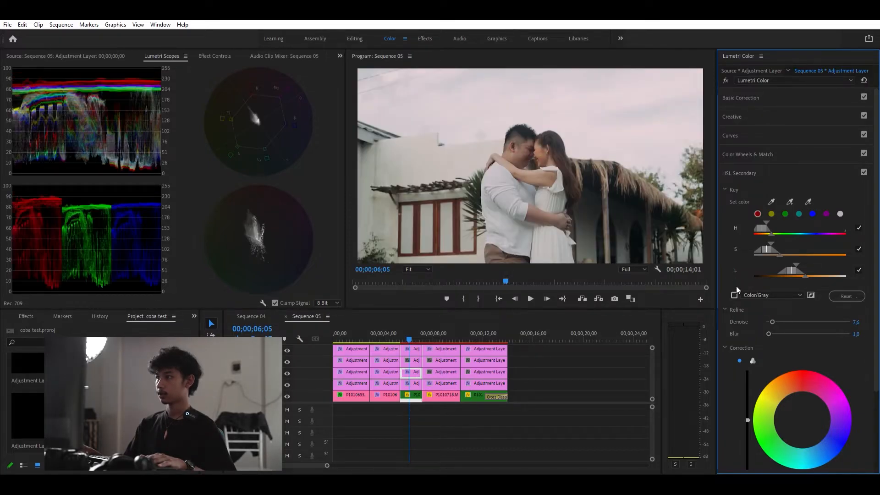
- Keep the single-wheel correction and raise its lightness slider slightly
scroll(731, 344, "down", 4)
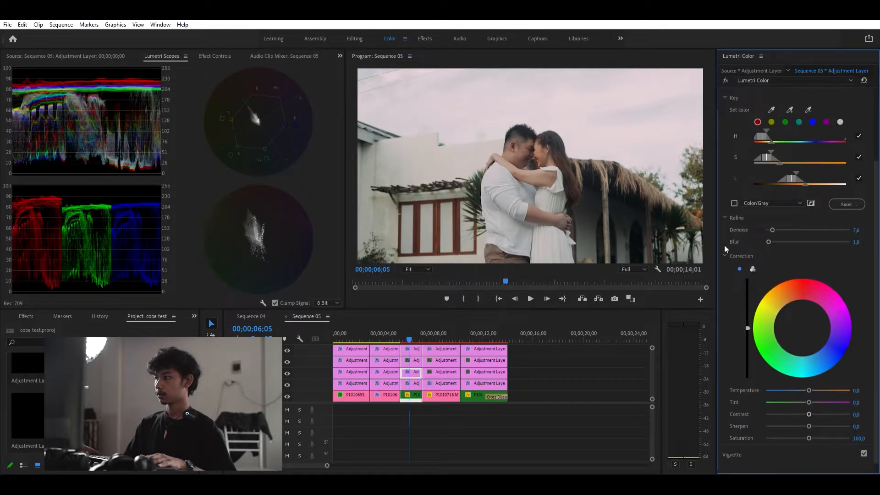
left_click(752, 268)
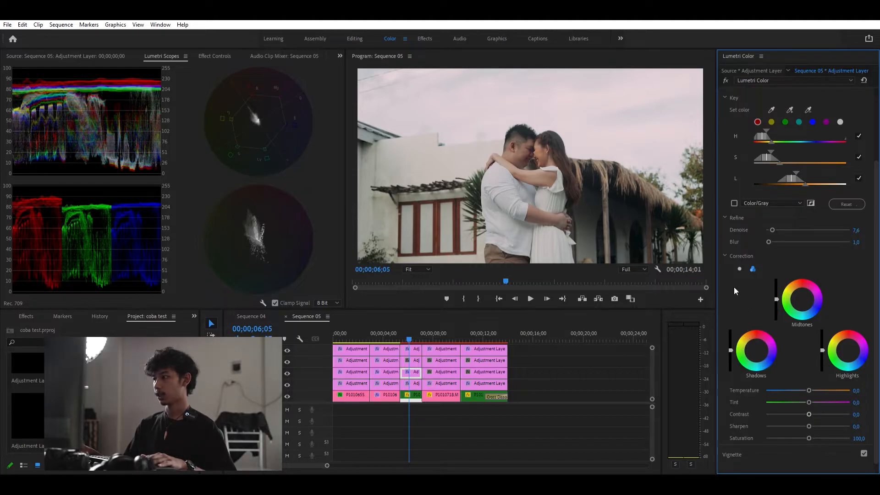
left_click(739, 263)
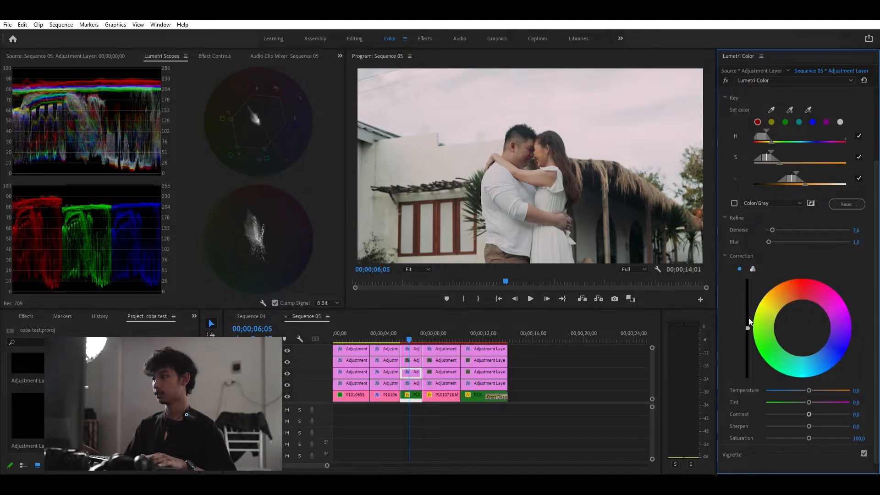
left_click_drag(747, 326, 748, 322)
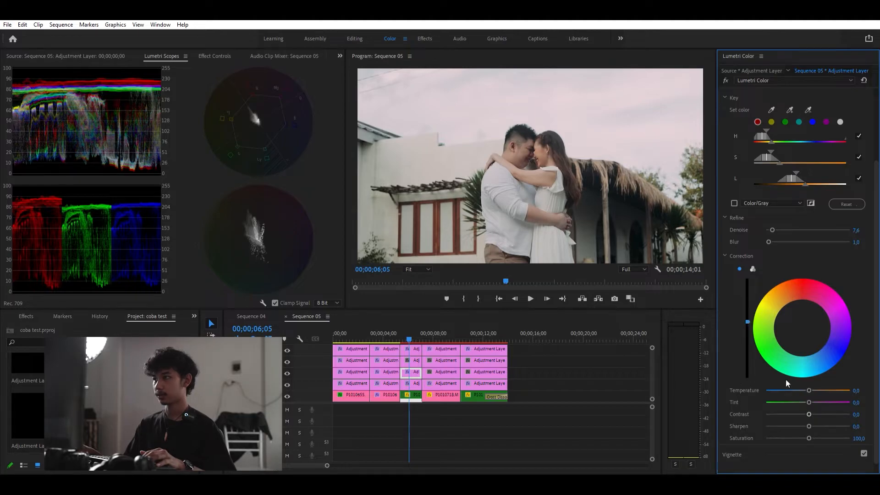
- Set the skin correction's sharpen to 20 and saturation to 103.3
left_click_drag(808, 390, 809, 379)
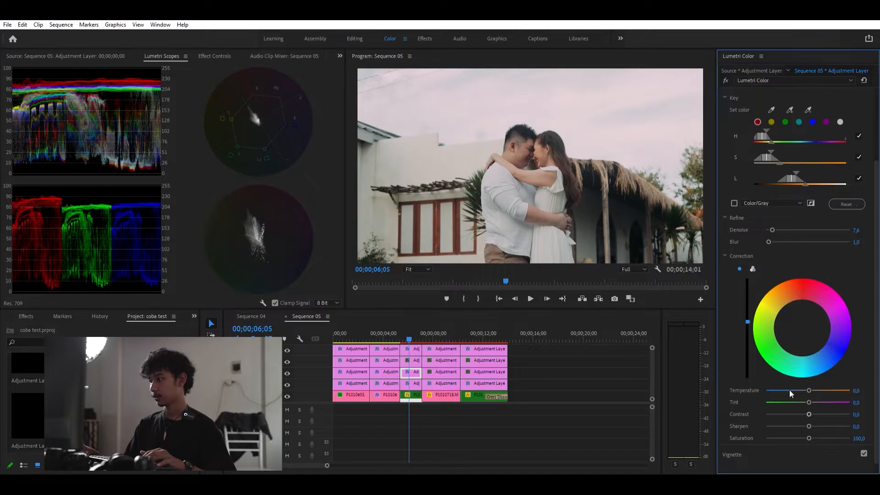
left_click(856, 426)
type("20")
key("Return")
left_click_drag(808, 431, 810, 428)
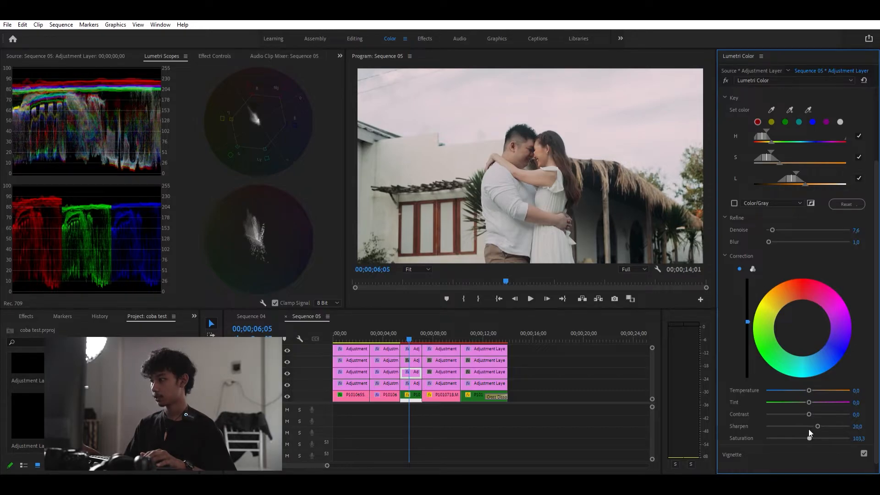
- Nudge the skin correction's saturation to 103.4
left_click_drag(808, 429, 810, 430)
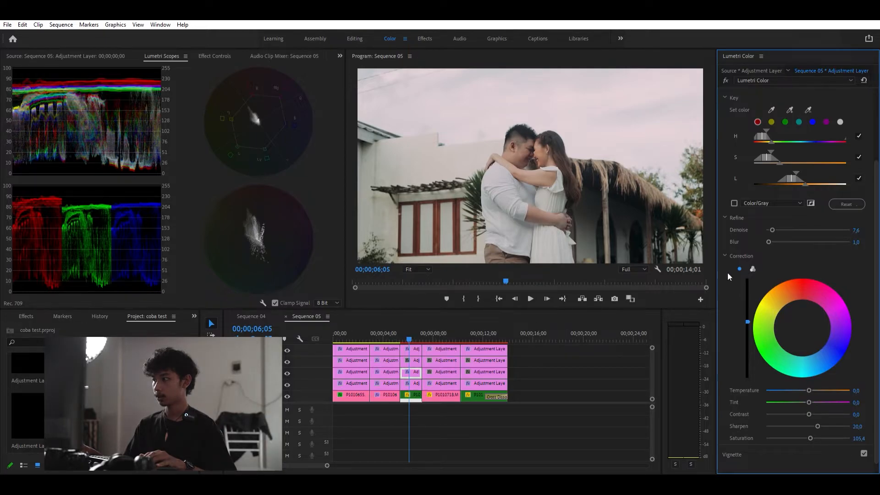
- On the second layer's segment over the third clip, add an ellipse mask to Lumetri Color and enlarge it around the couple
left_click(412, 360)
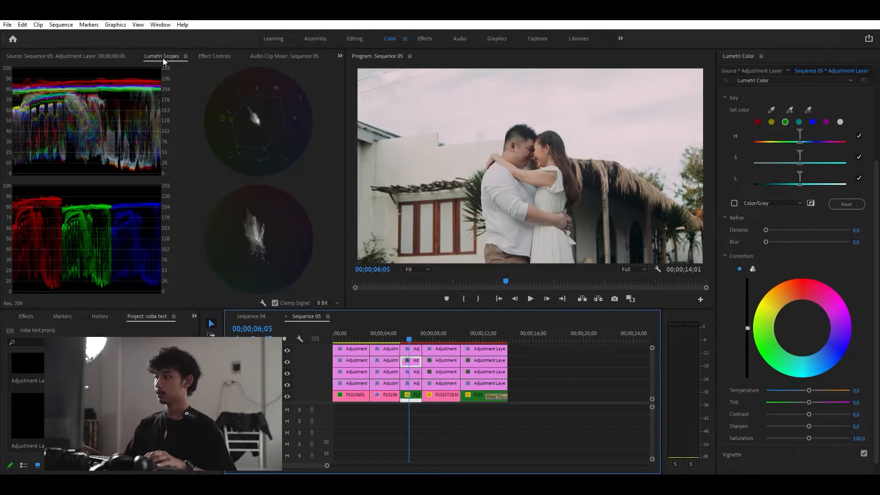
left_click(212, 56)
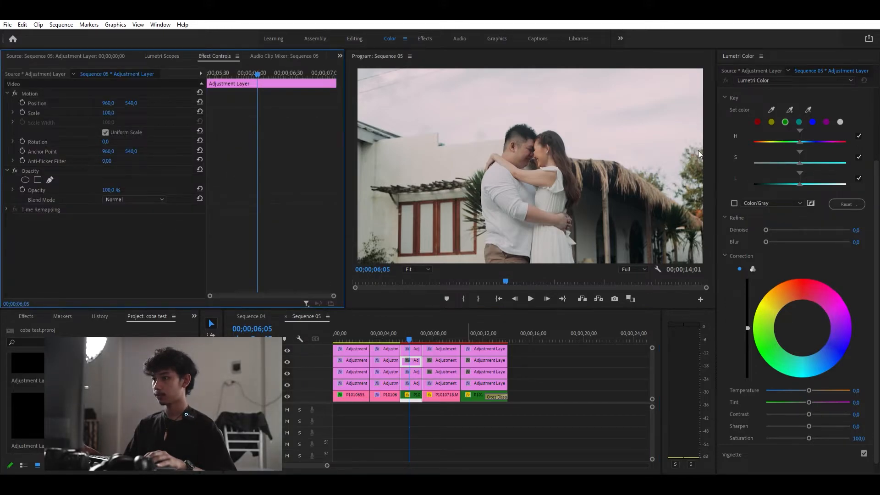
scroll(754, 98, "up", 4)
left_click(750, 97)
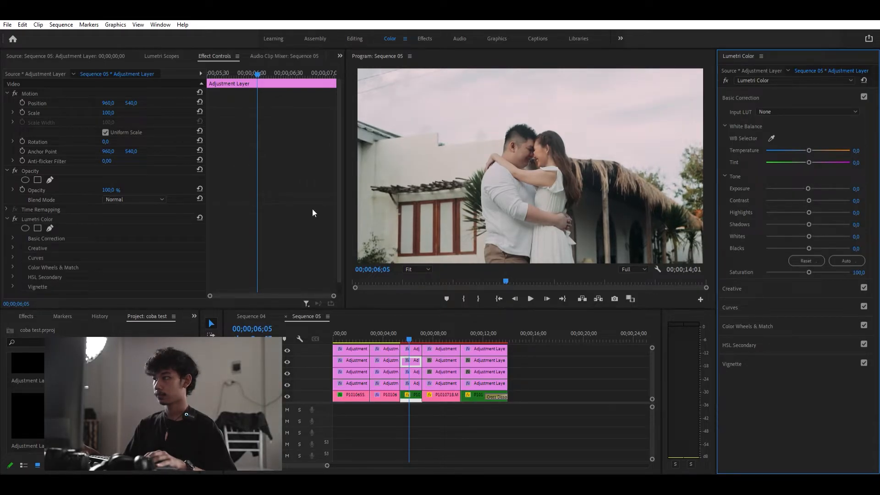
left_click(26, 228)
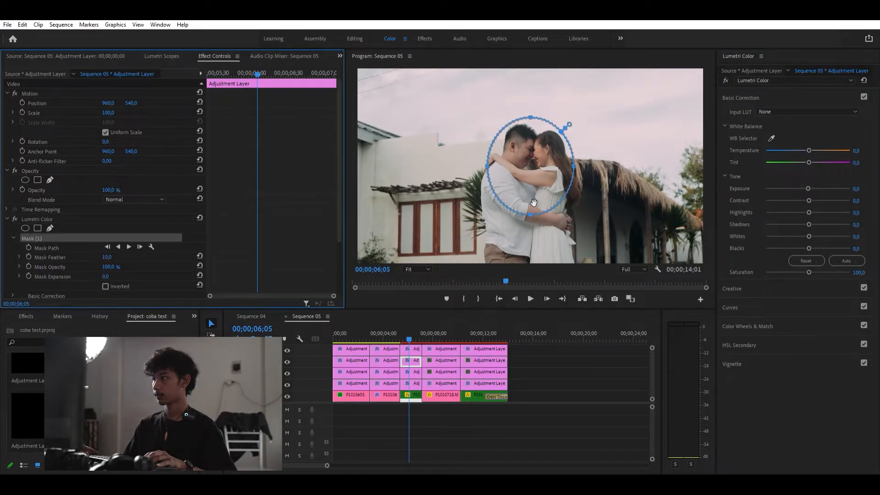
left_click_drag(530, 209, 525, 281)
left_click_drag(485, 198, 403, 207)
left_click_drag(509, 165, 536, 128)
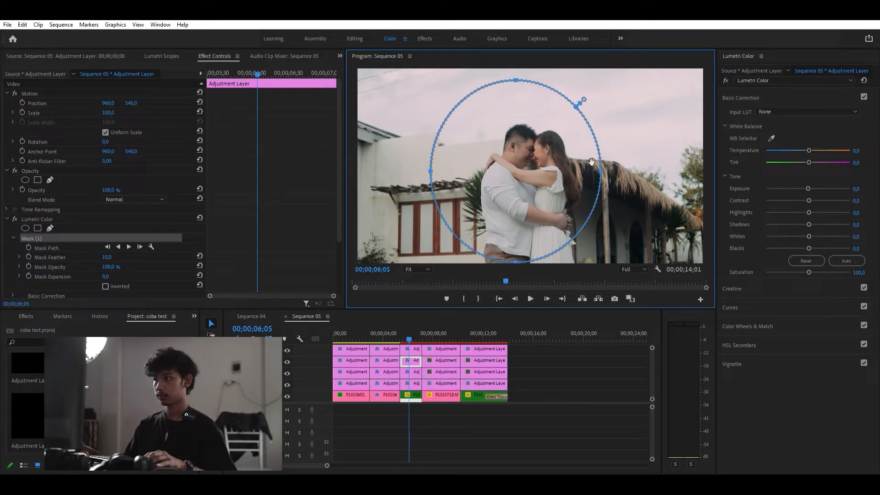
left_click_drag(601, 164, 671, 177)
left_click_drag(603, 184, 579, 176)
left_click_drag(527, 246, 518, 285)
left_click_drag(558, 217, 558, 209)
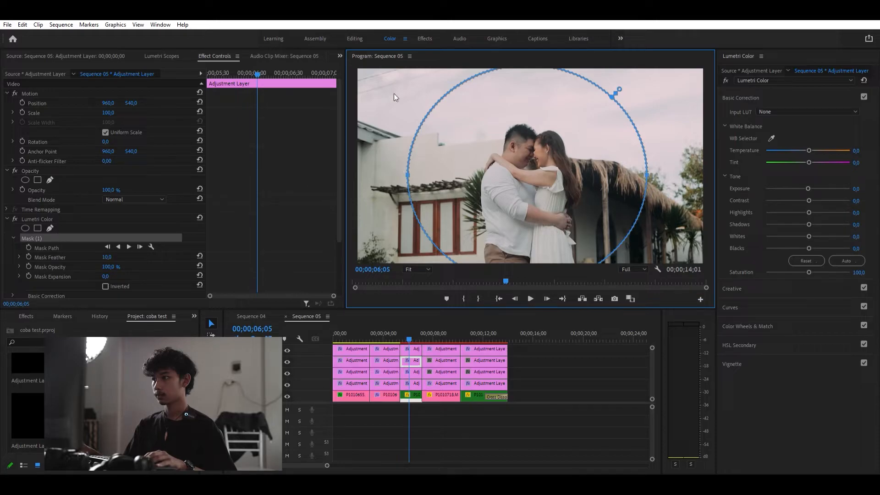
- Lower the masked layer's exposure to -0.6 and invert the mask
scroll(77, 221, "down", 2)
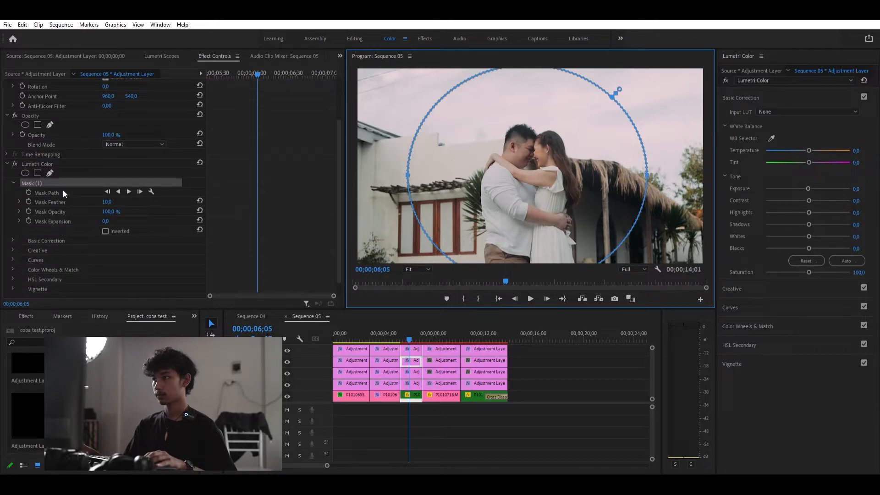
scroll(66, 197, "up", 1)
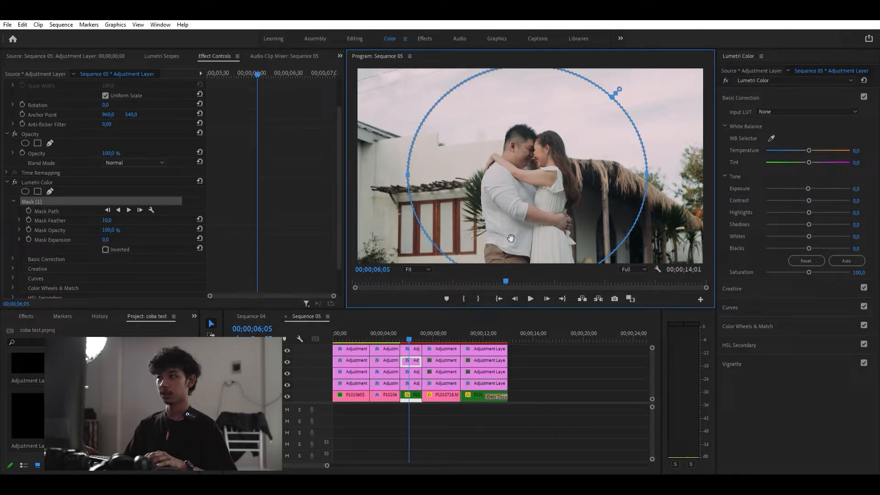
left_click_drag(807, 177, 801, 180)
left_click(105, 249)
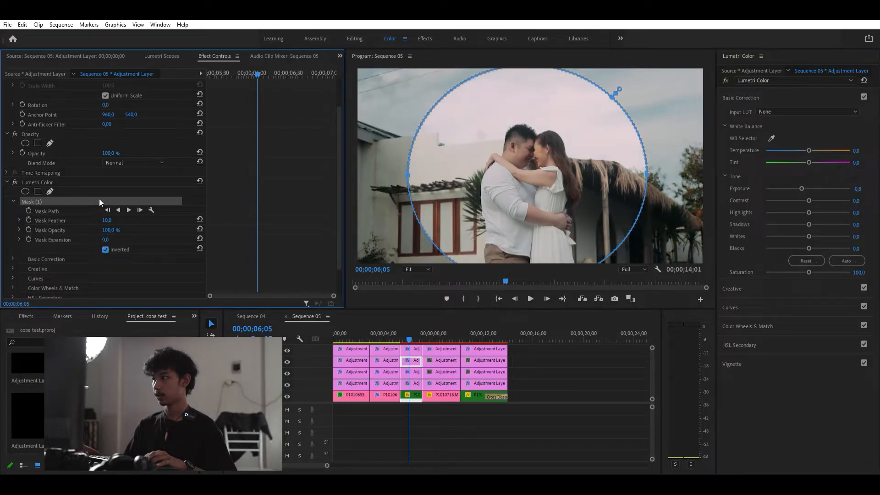
- Set the mask feather to 409 and mask expansion to 148, and adjust the mask outline around the couple
left_click_drag(107, 220, 193, 220)
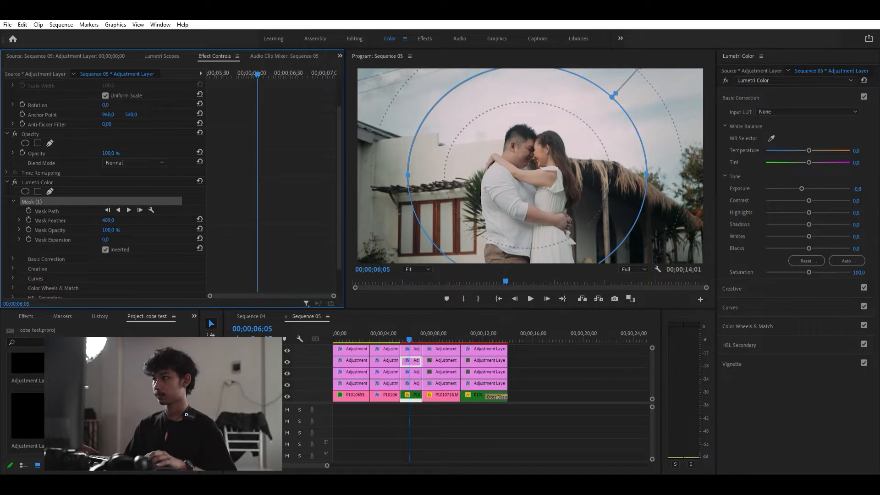
left_click(106, 240)
type("80")
key("Return")
left_click_drag(106, 239, 137, 239)
left_click_drag(538, 135, 537, 146)
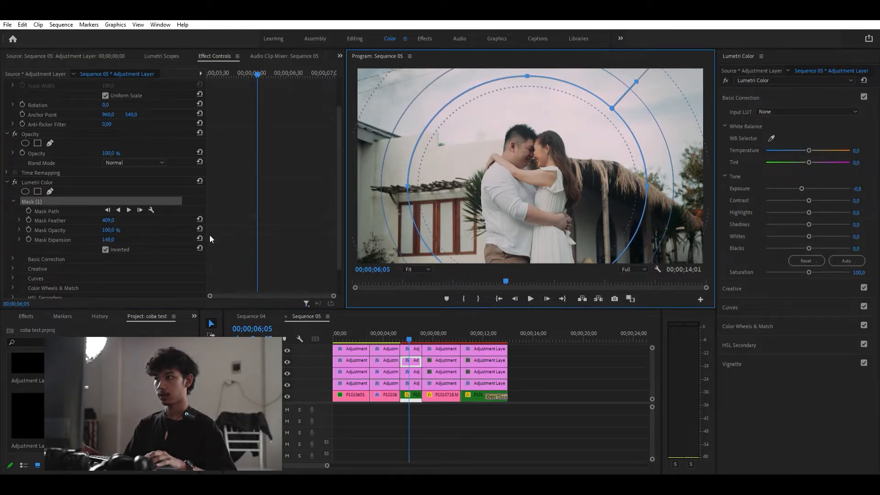
left_click_drag(109, 220, 131, 233)
- Compare the masked grade with the adjustment track hidden and shown, and move the playhead onto the fourth clip
left_click_drag(401, 324, 407, 327)
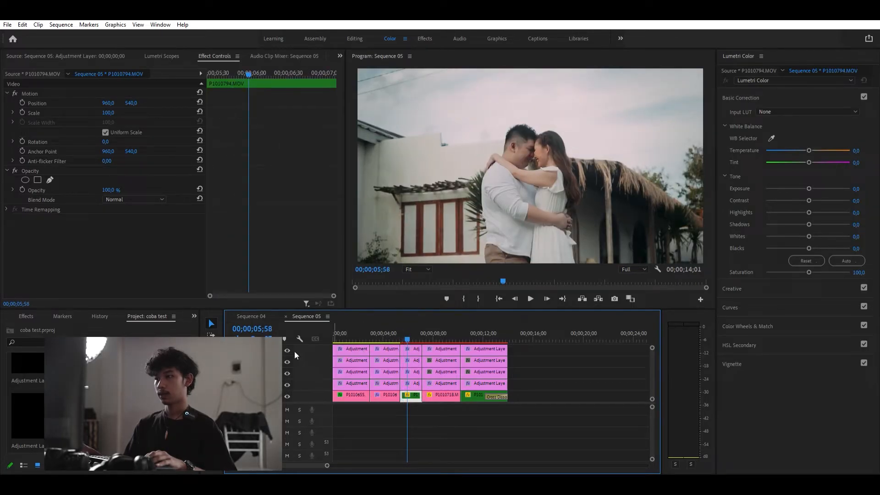
left_click(287, 362)
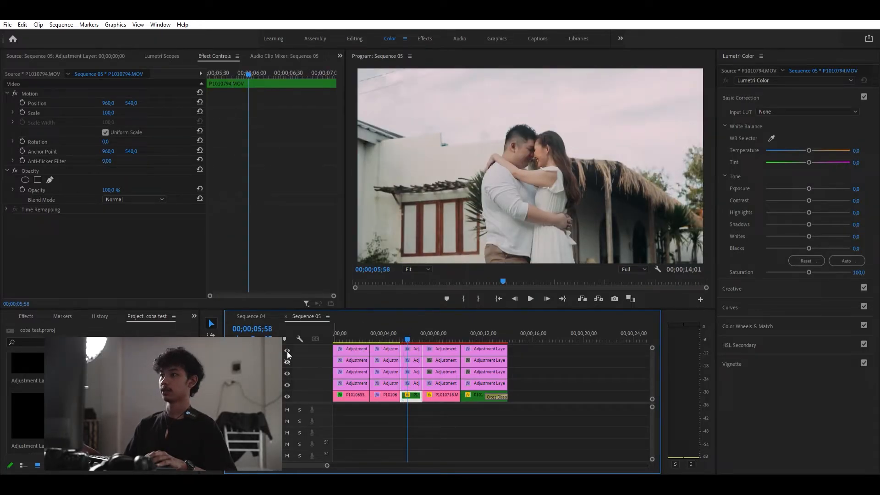
left_click(287, 355)
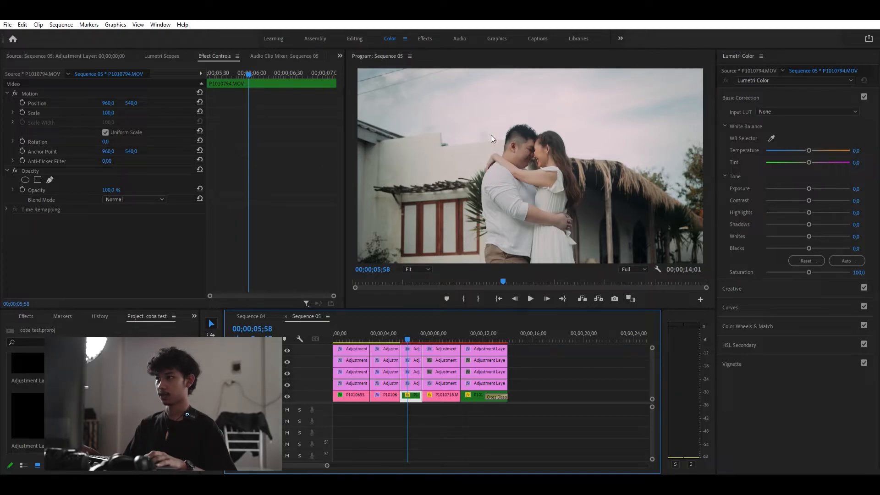
left_click_drag(419, 329, 405, 328)
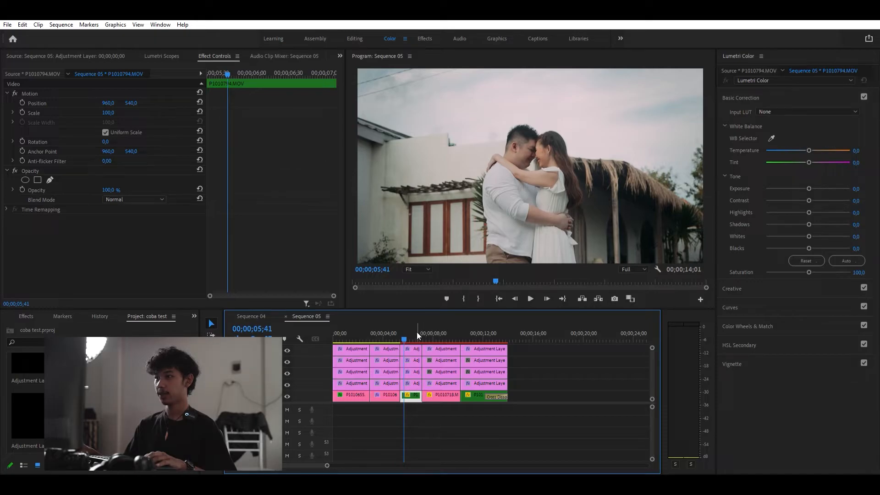
mouse_move(414, 326)
left_mouse_down()
mouse_move(429, 326)
mouse_move(406, 326)
left_mouse_up()
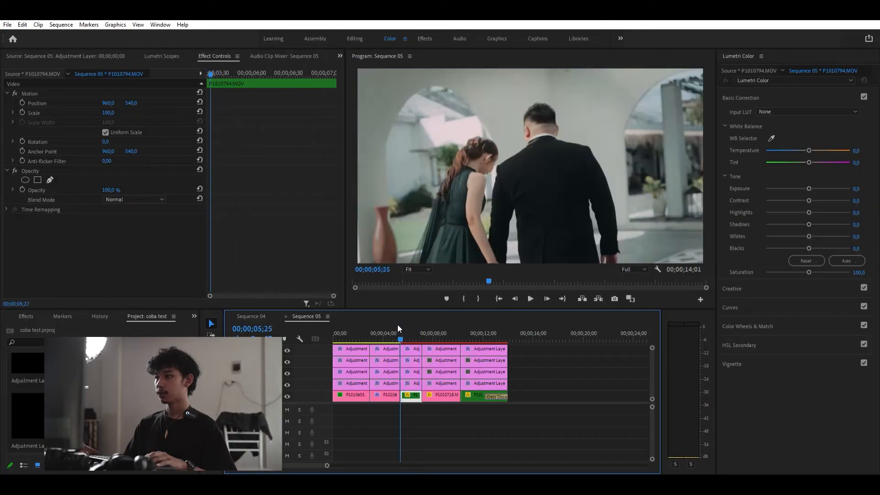
left_click_drag(398, 324, 441, 331)
- On the fourth layer's segment over the fourth clip, raise the exposure to -0.2
left_click(443, 383)
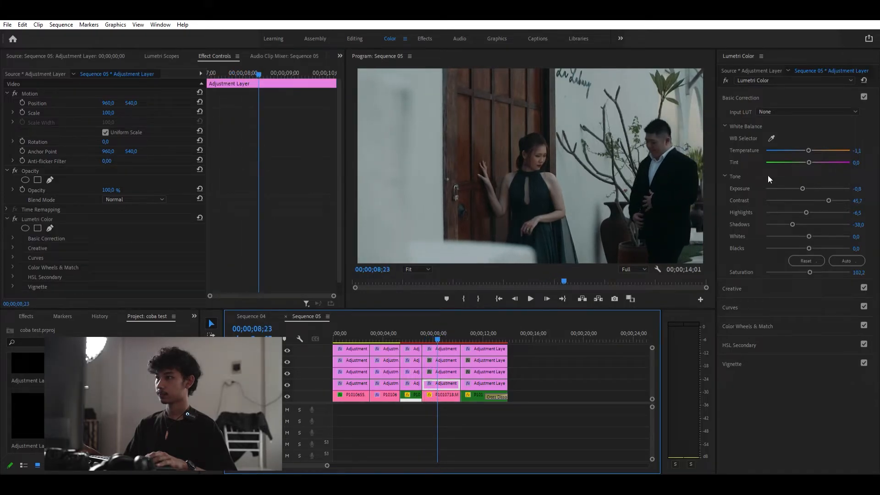
left_click_drag(802, 189, 806, 189)
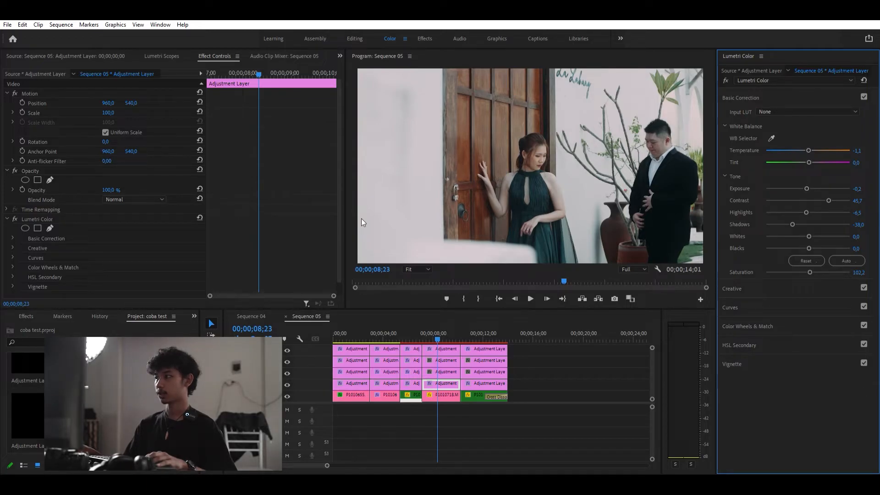
left_click(156, 52)
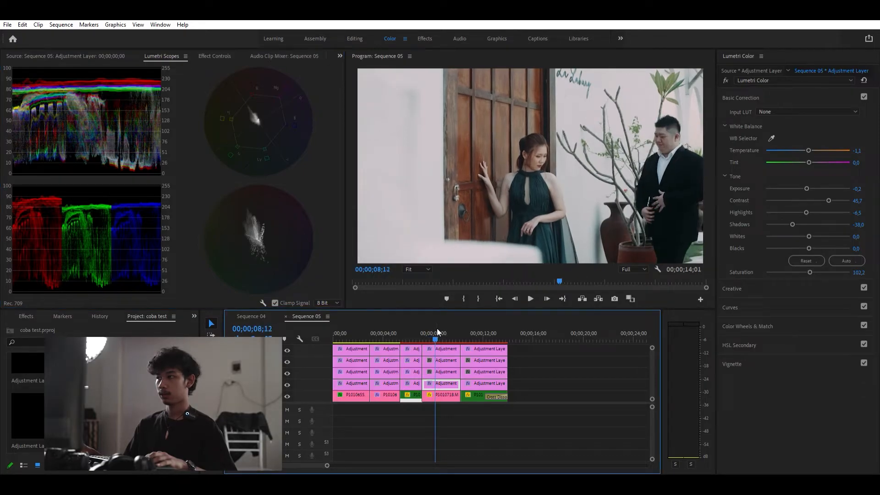
left_click_drag(442, 322, 441, 323)
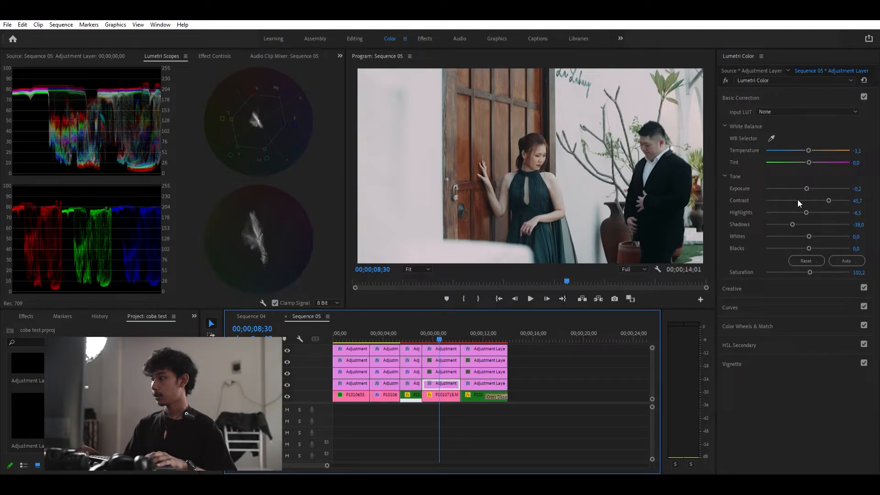
- Set contrast to 51.1, highlights to -7.6, shadows to -37.0, whites to 7.6 and saturation to 113.0
left_click(829, 194)
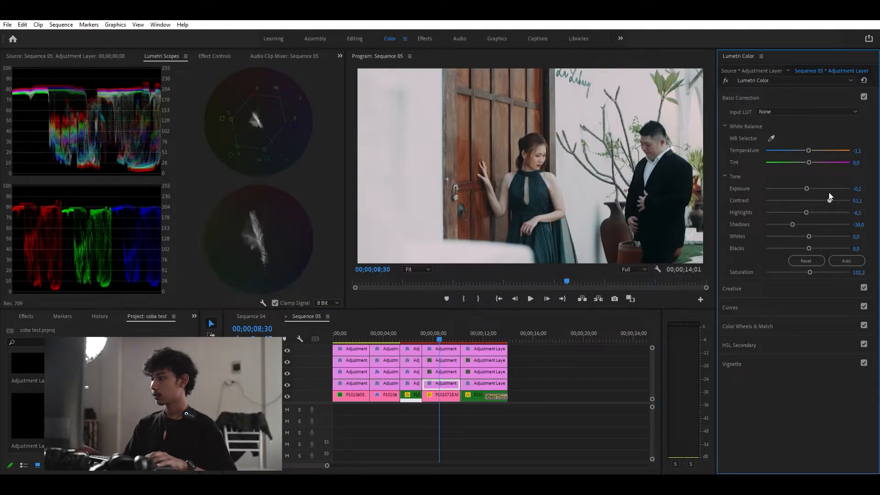
left_click_drag(800, 203, 806, 207)
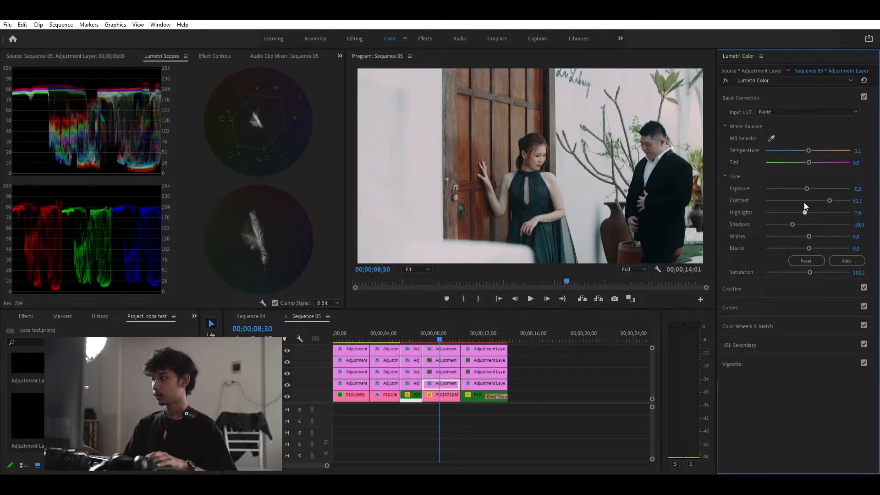
left_click_drag(792, 216, 787, 218)
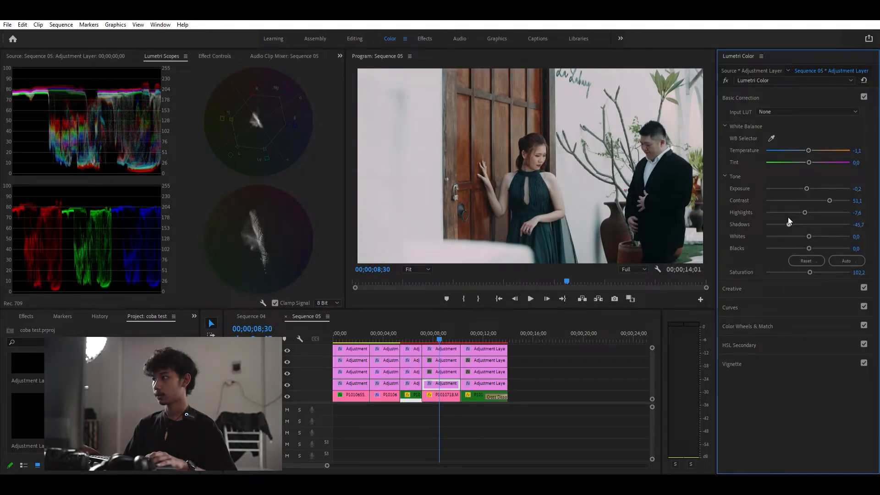
left_click_drag(788, 222, 810, 227)
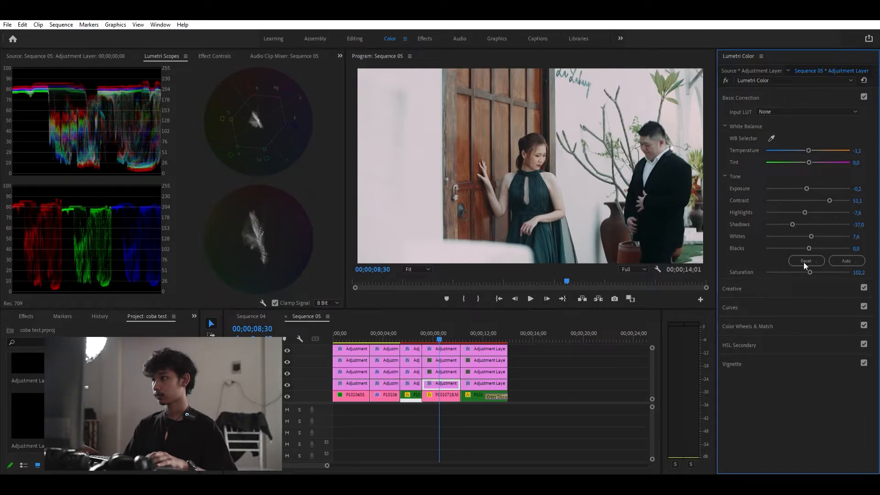
left_click_drag(809, 263, 812, 262)
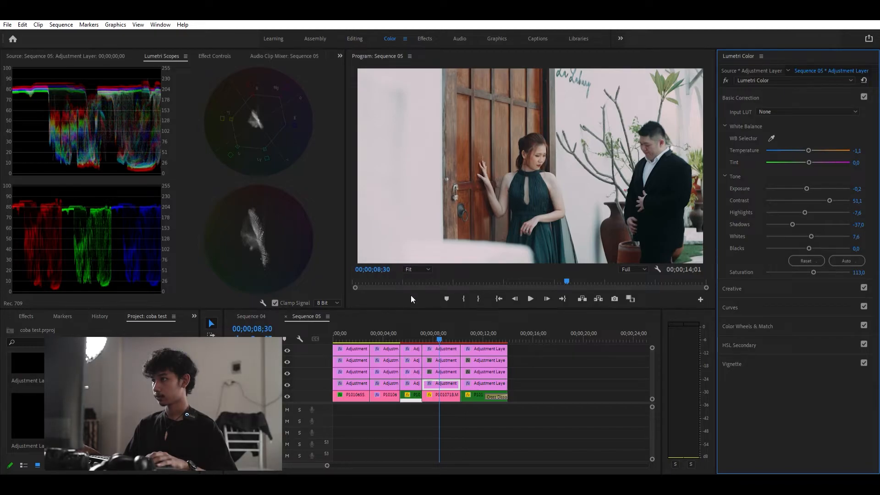
- On the third layer's segment over the fourth clip, sample the bride's skin with the HSL Secondary key eyedropper
left_click(453, 372)
left_click(739, 336)
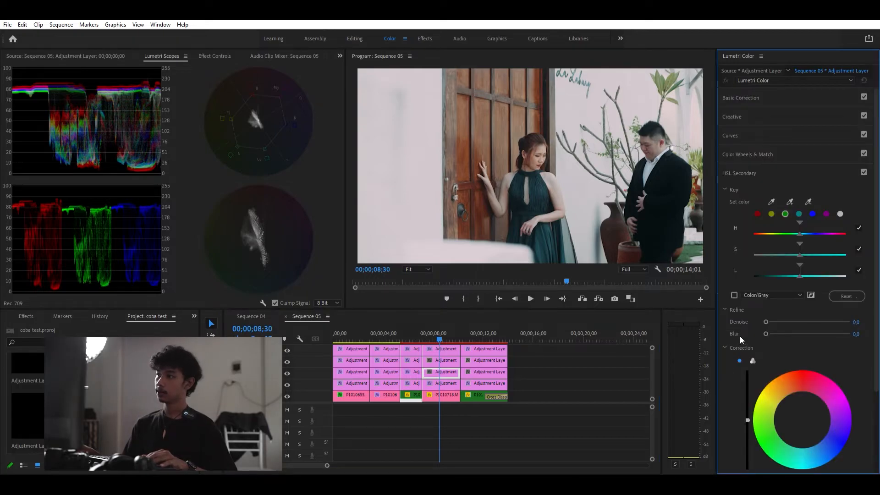
left_click(789, 201)
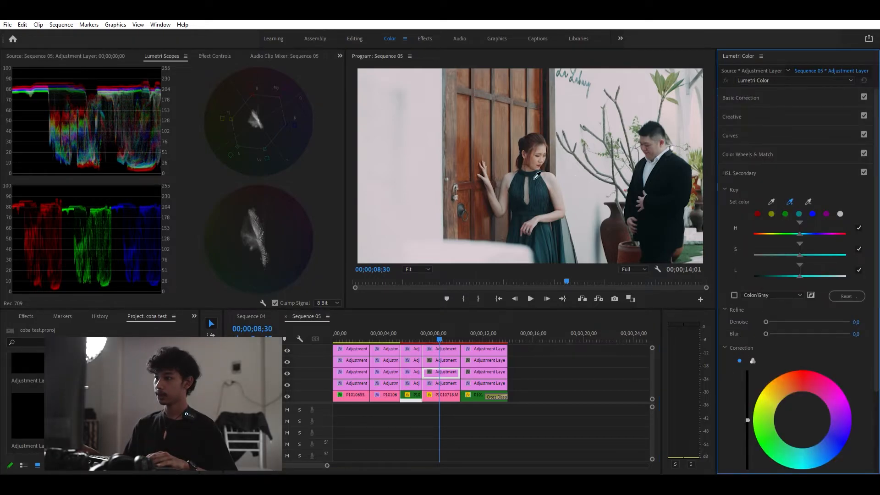
left_click(540, 155)
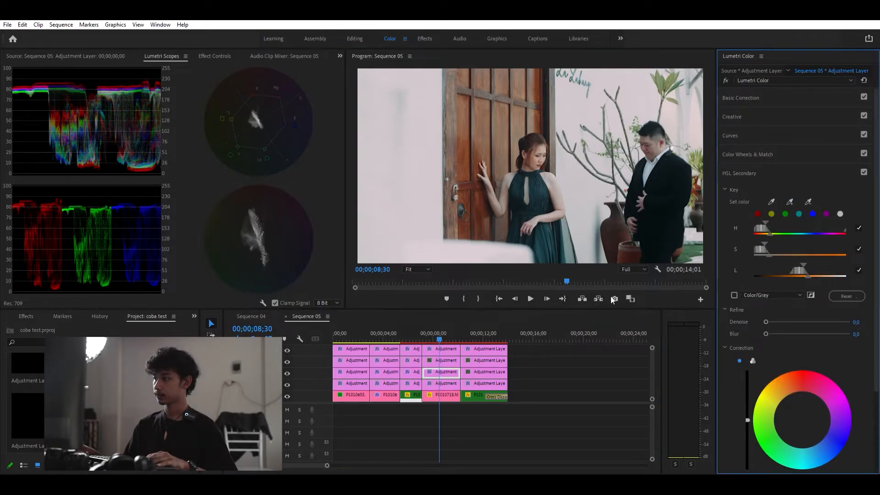
- Refine the HSL key's saturation and luminance ranges using the Color/Gray mask preview, and set denoise to 5.4 and blur to 0.5
left_click(733, 293)
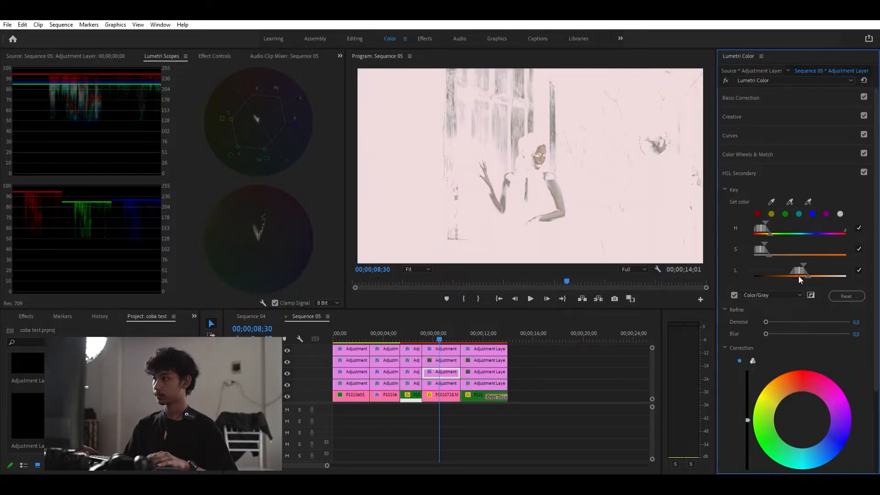
left_click_drag(809, 268, 808, 271)
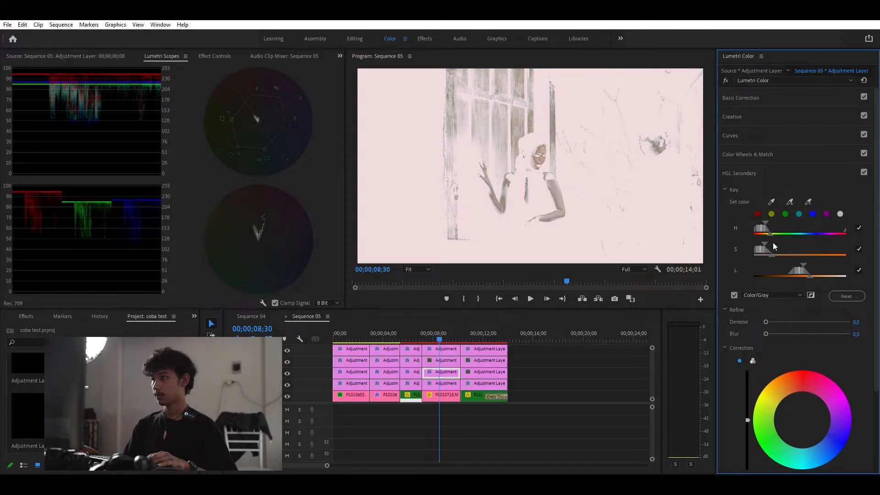
mouse_move(768, 244)
left_mouse_down()
mouse_move(760, 240)
mouse_move(771, 249)
left_mouse_up()
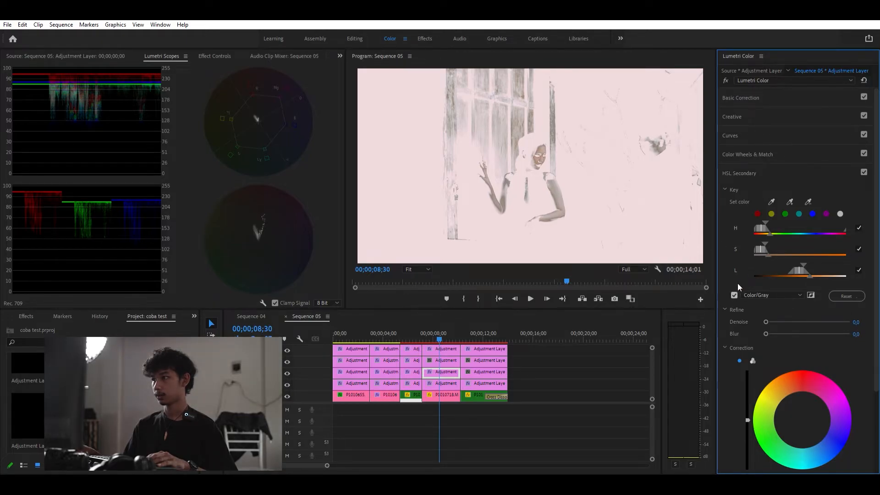
left_click(734, 296)
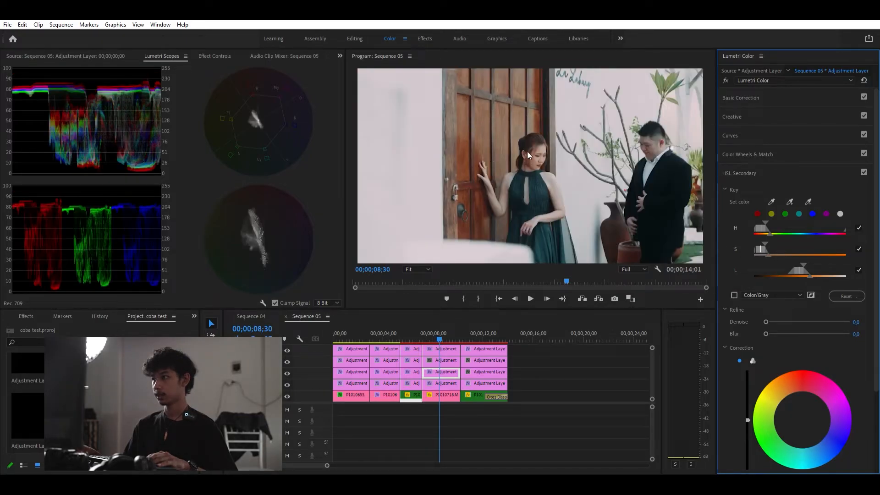
left_click(734, 295)
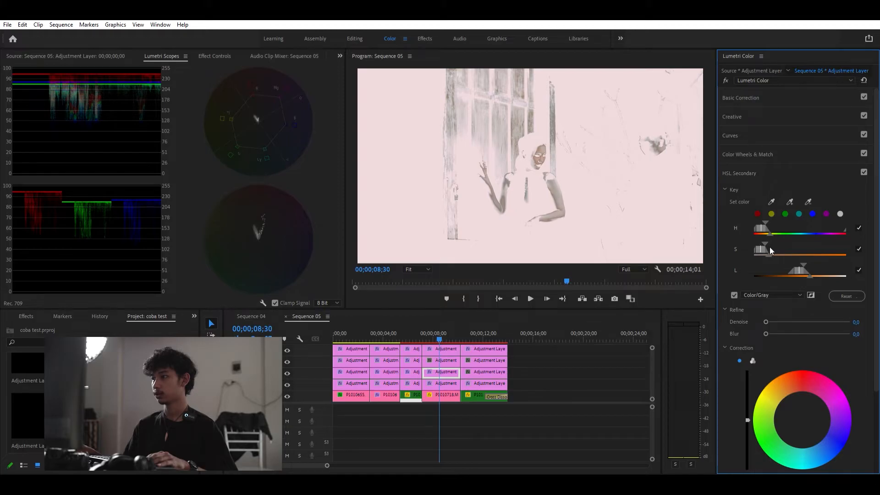
left_click_drag(773, 255, 771, 255)
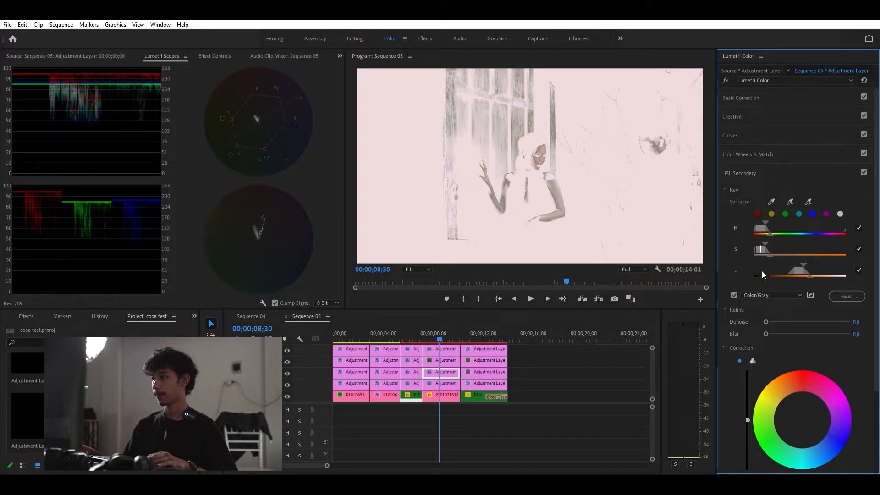
left_click_drag(765, 315, 766, 325)
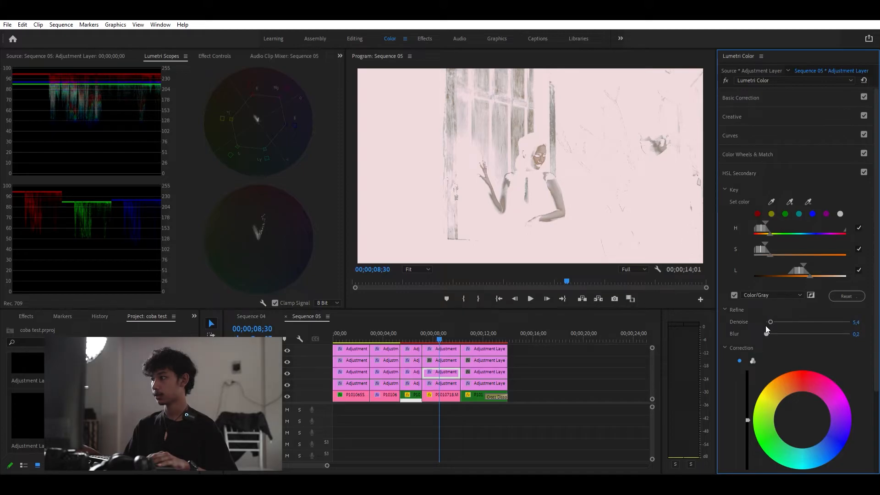
left_click(734, 290)
- Switch the HSL Secondary correction to three-way color wheels
scroll(733, 330, "down", 5)
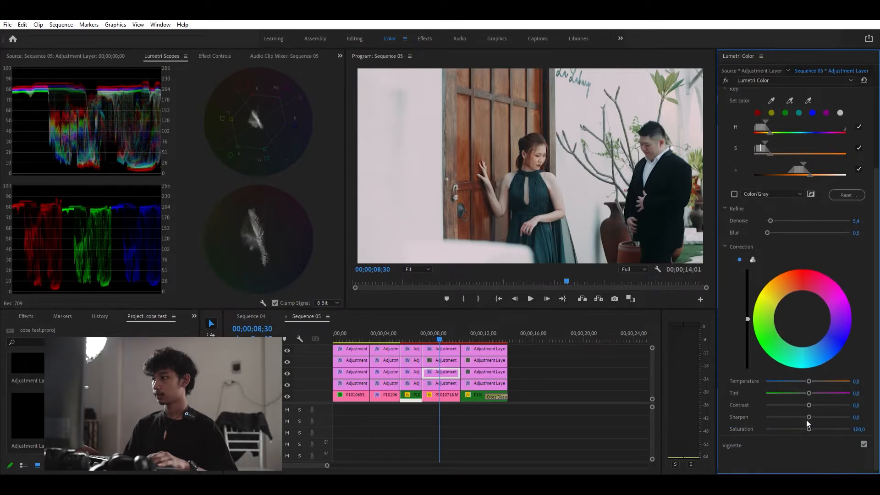
left_click_drag(809, 420, 813, 420)
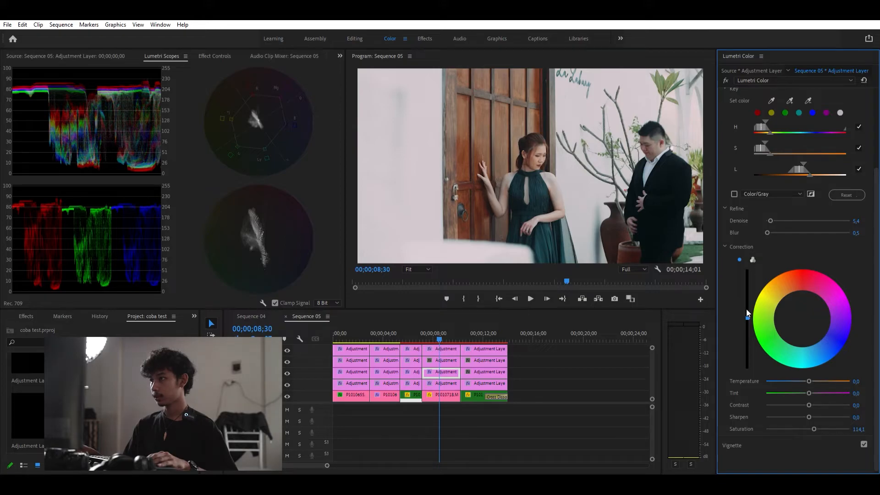
left_click(752, 260)
left_click_drag(731, 341, 731, 341)
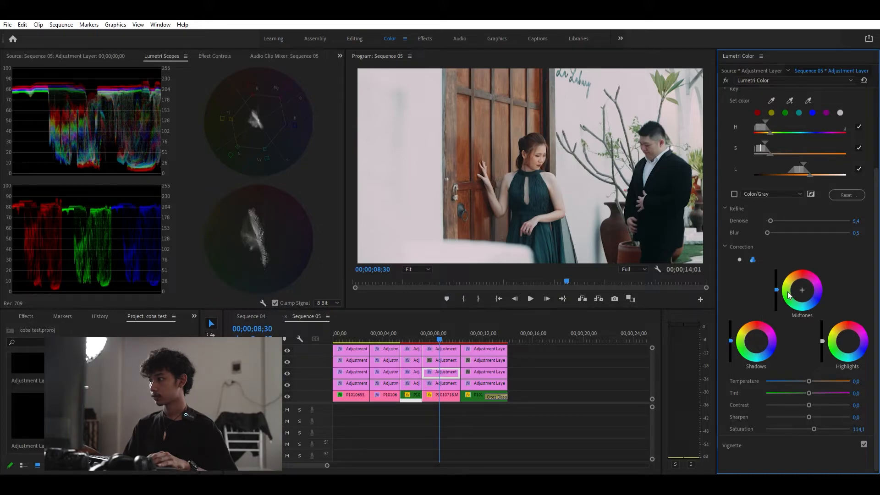
- Set the HSL correction's sharpen to 20, temperature to 4.5 and saturation to 107.4
left_click(855, 417)
type("20")
key("Return")
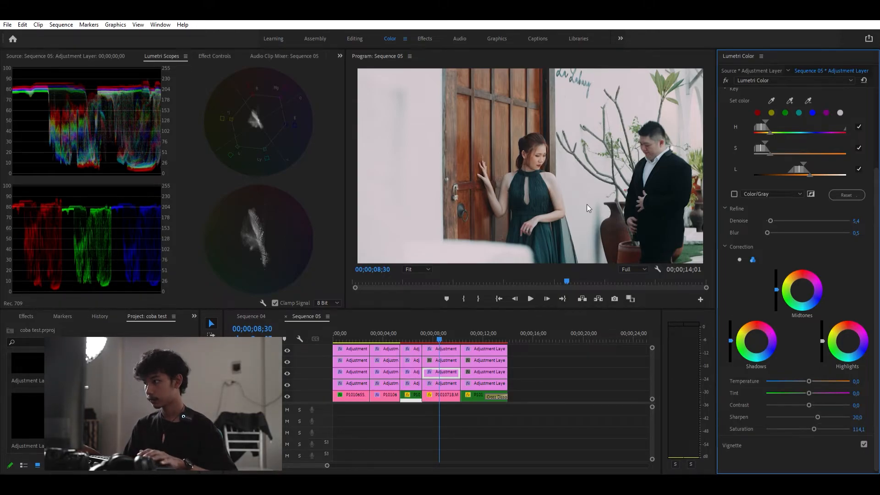
left_click_drag(807, 372, 809, 373)
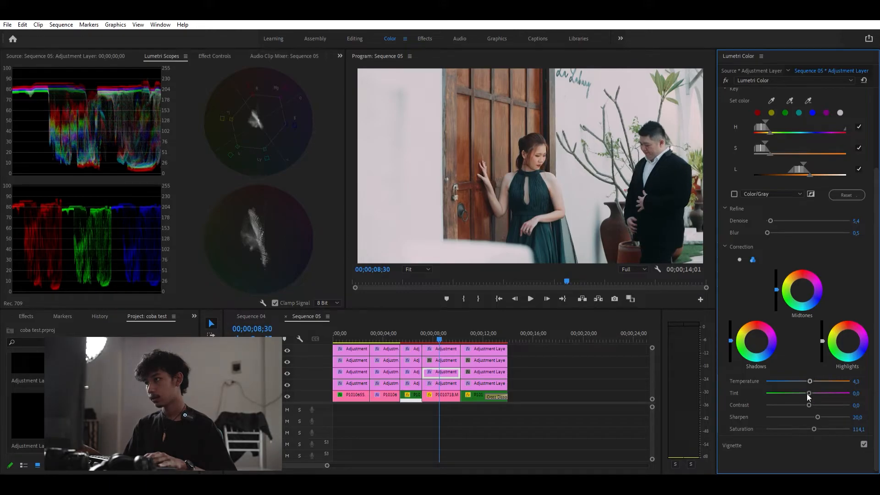
left_click_drag(813, 420, 811, 421)
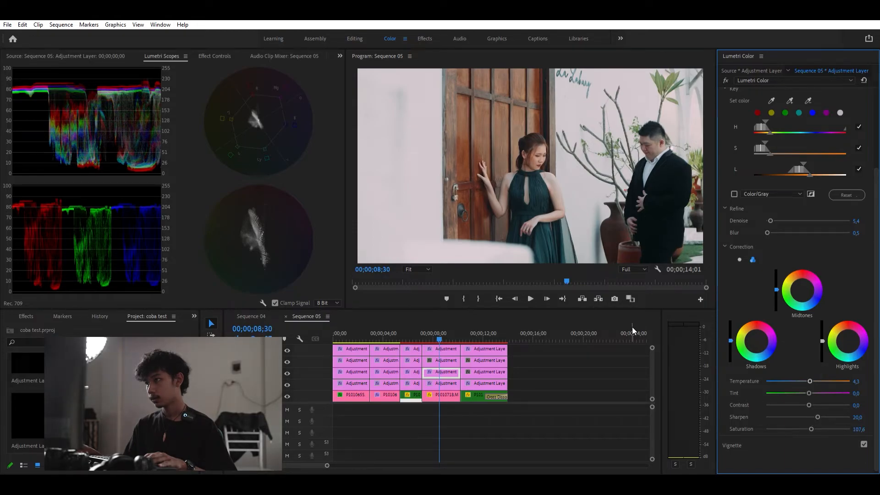
- On another adjustment layer's segment over the fourth clip, add an ellipse mask to its Lumetri Color effect
left_click(438, 356)
left_click(219, 56)
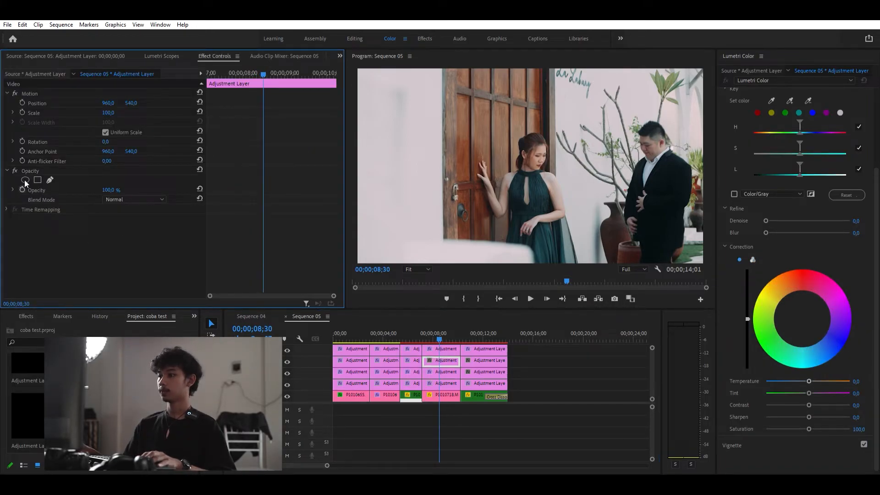
scroll(756, 140, "up", 3)
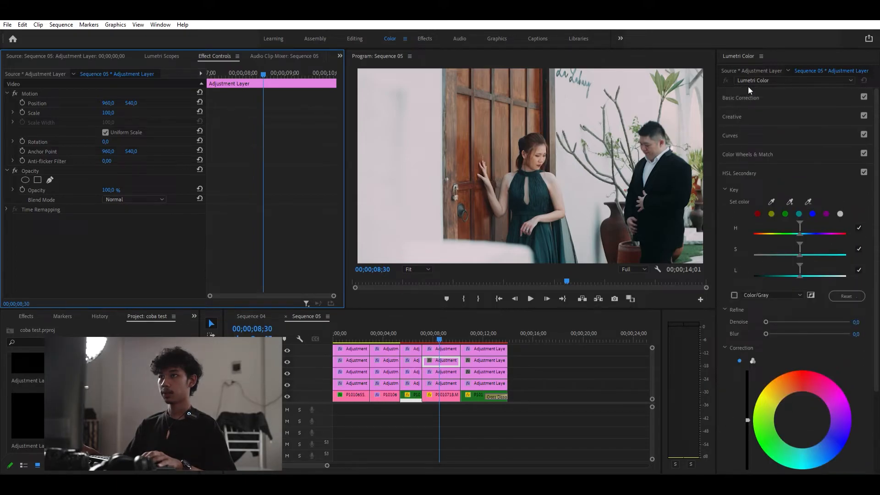
left_click(745, 97)
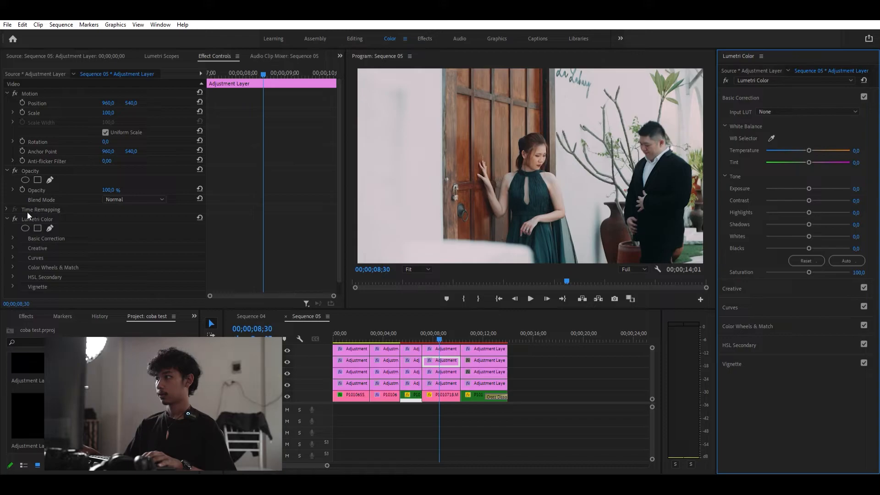
left_click(26, 227)
- Reshape and reposition the ellipse mask into a large oval surrounding the couple
left_click_drag(572, 158, 708, 158)
left_click_drag(602, 118, 602, 59)
left_click_drag(584, 171, 545, 182)
left_click_drag(564, 223, 569, 275)
left_click_drag(680, 173, 747, 169)
left_click_drag(628, 185, 615, 184)
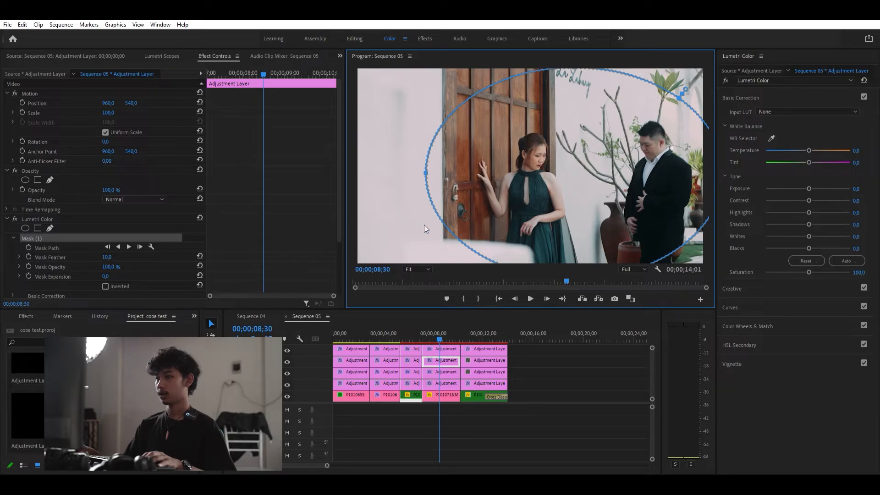
left_click_drag(495, 190, 499, 184)
left_click_drag(565, 230, 547, 173)
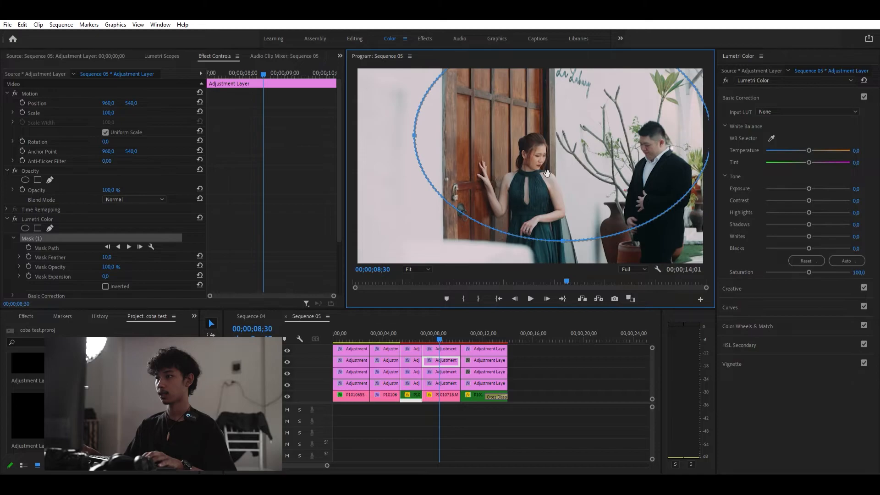
left_click_drag(562, 240, 565, 255)
left_click_drag(579, 155, 602, 200)
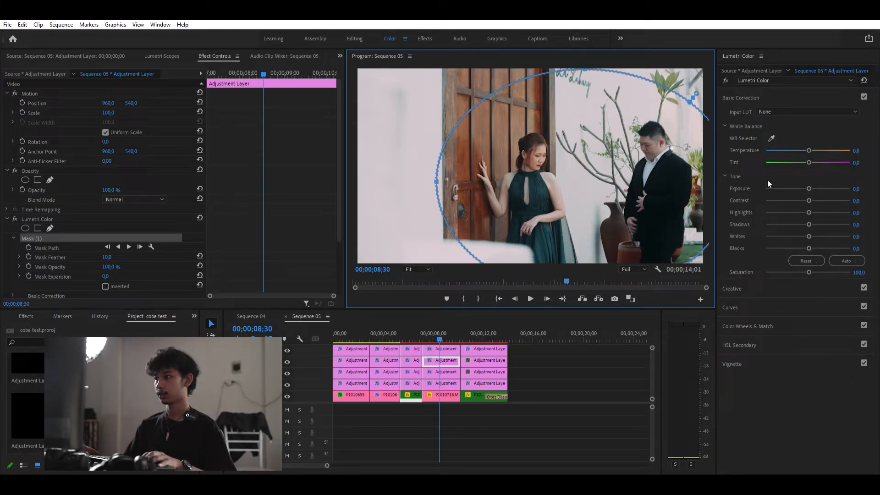
- Invert the mask, set its feather to 255 and lower the exposure to -0.4
left_click_drag(809, 179, 803, 179)
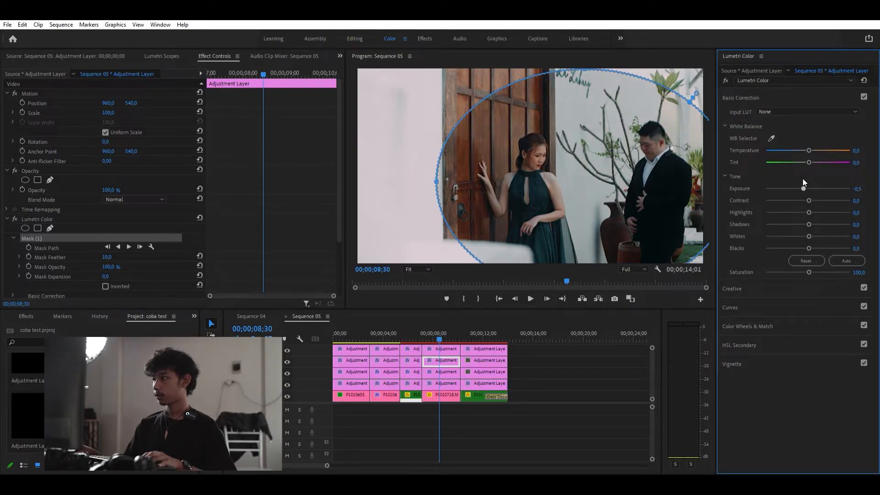
left_click(105, 284)
left_click_drag(108, 255, 208, 318)
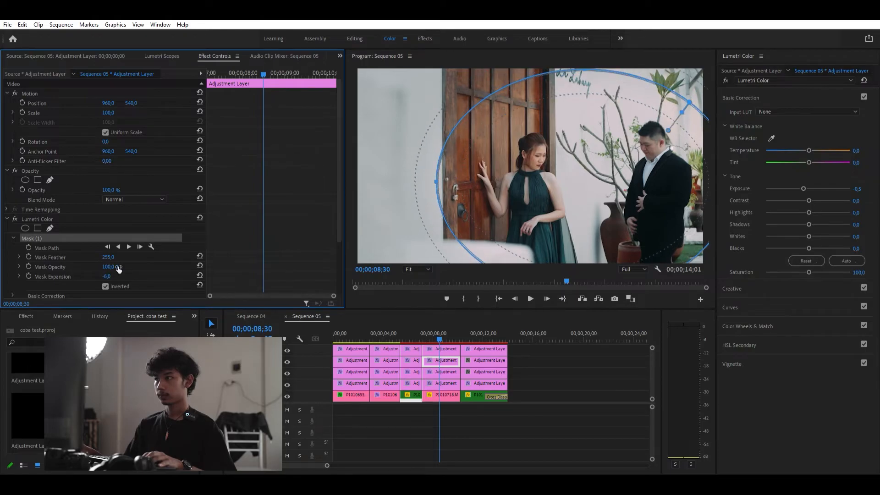
left_click(802, 180)
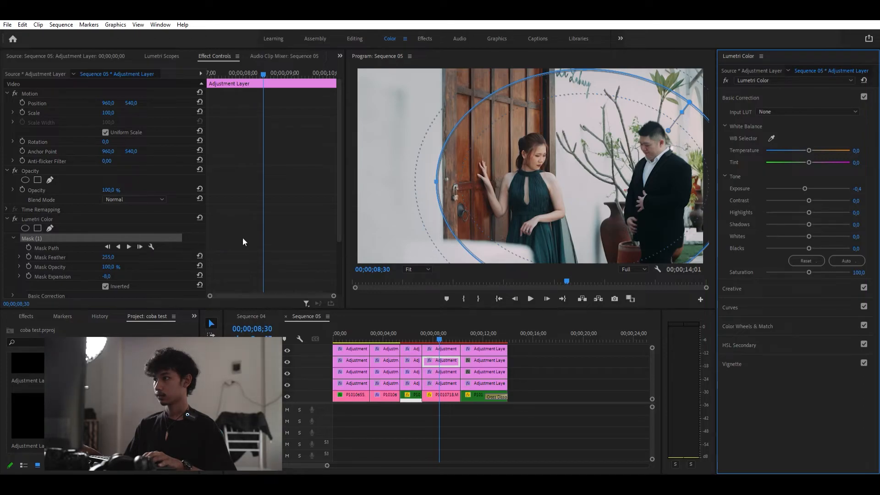
- Set the mask expansion to 19
left_click(105, 276)
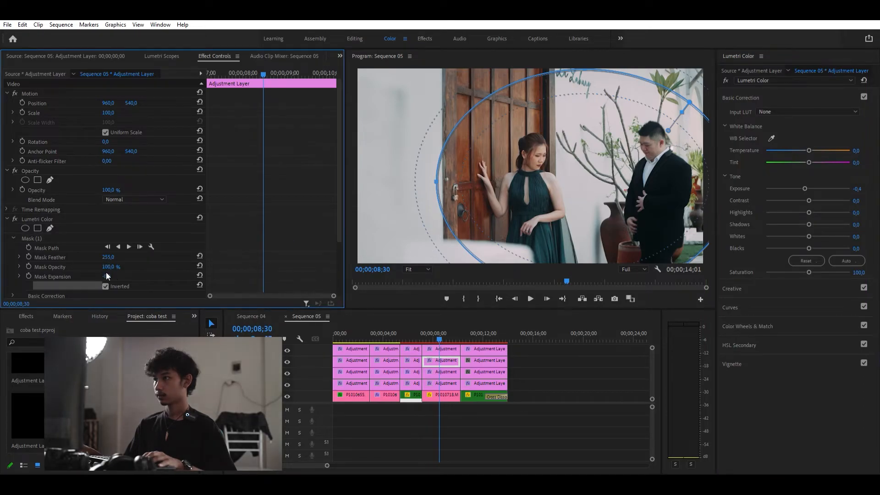
type("19")
key("Return")
left_click_drag(114, 276, 130, 257)
- Play back the graded fourth clip and move the playhead onto the fifth clip
mouse_move(436, 326)
left_mouse_down()
mouse_move(453, 329)
mouse_move(430, 325)
left_mouse_up()
mouse_move(436, 323)
left_mouse_down()
mouse_move(416, 326)
mouse_move(429, 328)
left_mouse_up()
key("space")
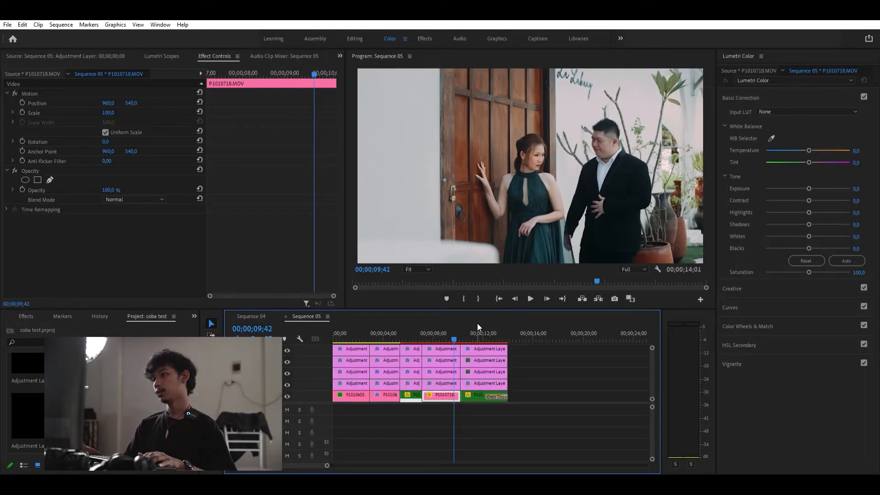
left_click(477, 324)
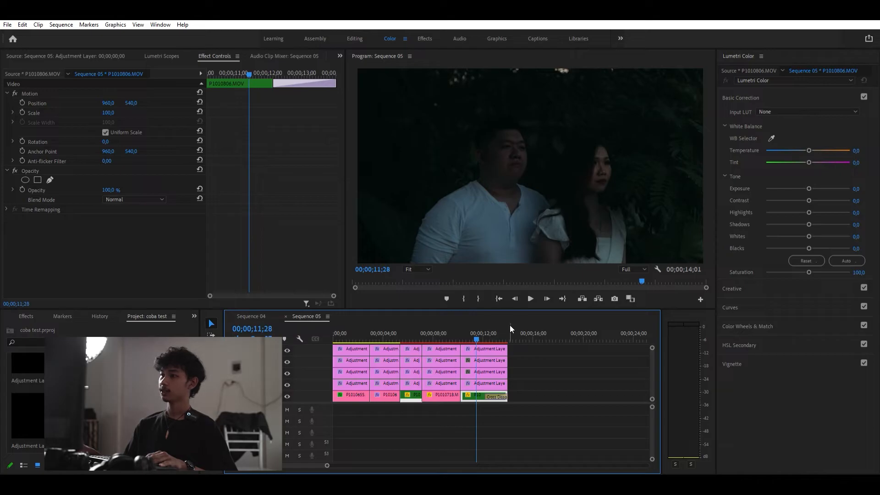
mouse_move(475, 330)
left_mouse_down()
mouse_move(489, 334)
mouse_move(467, 332)
mouse_move(474, 334)
left_mouse_up()
left_click(481, 383)
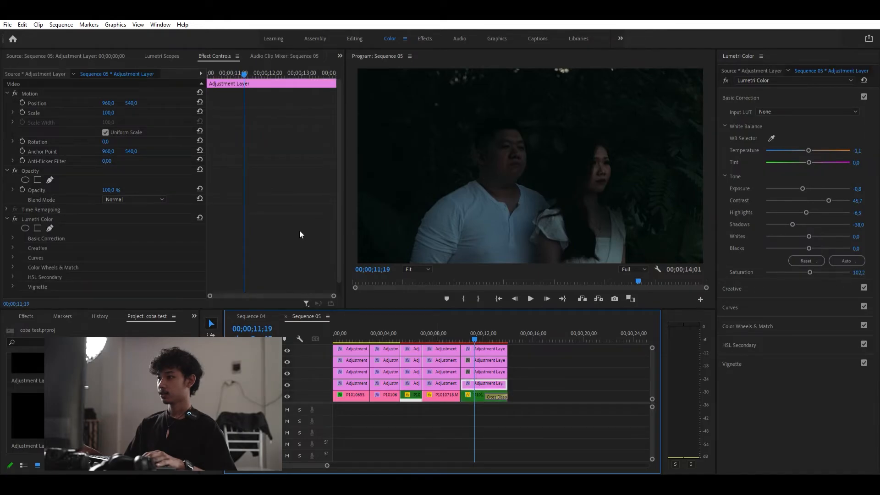
left_click(162, 56)
mouse_move(473, 327)
left_mouse_down()
mouse_move(488, 330)
mouse_move(474, 334)
left_mouse_up()
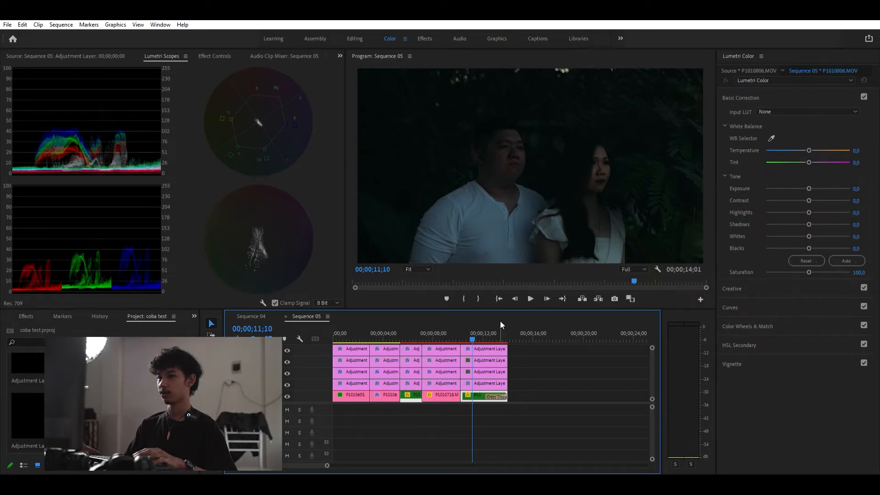
- On the fourth layer's segment over the fifth clip, set exposure to -0.2, contrast to 43.5 and highlights to -8.7
left_click(483, 383)
left_click_drag(803, 189, 806, 180)
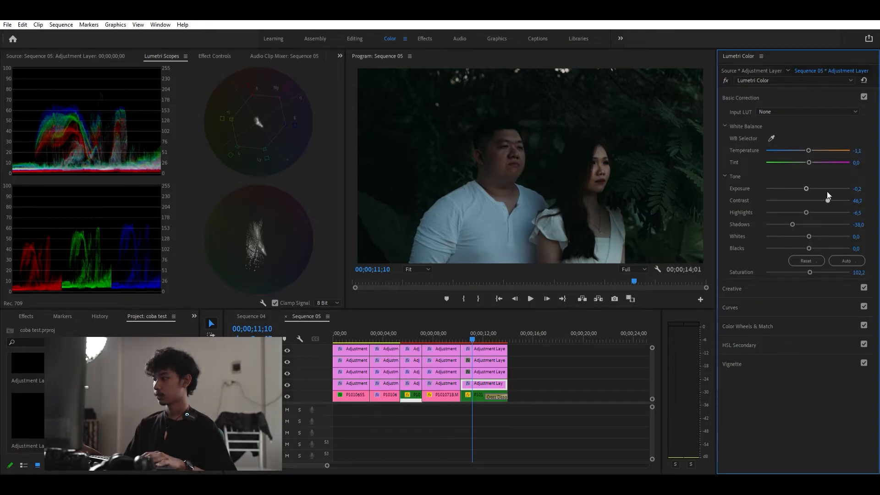
left_click_drag(826, 197, 826, 197)
double_click(806, 204)
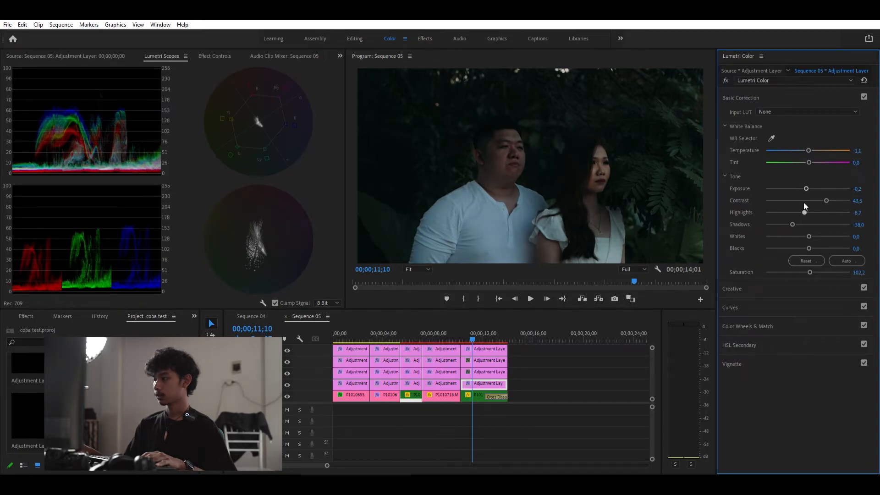
left_click_drag(807, 203, 803, 204)
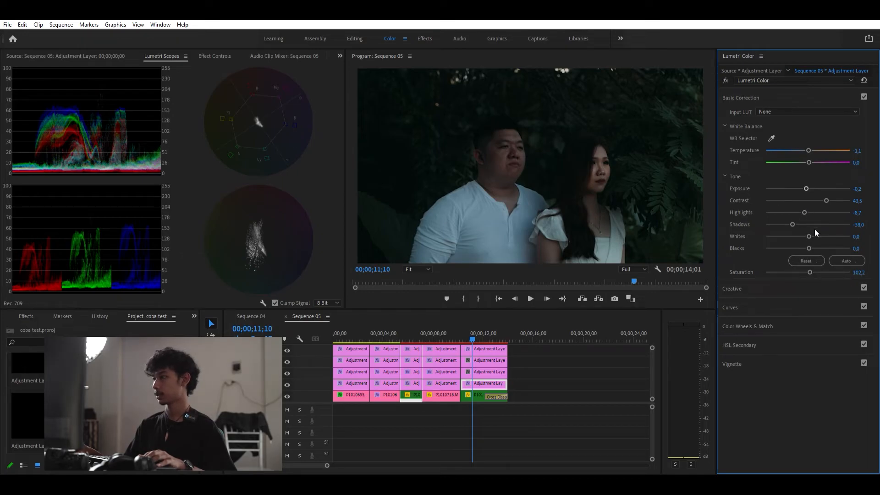
- Set shadows to -26.1, whites to 15.2 and blacks to -1.1
left_click_drag(809, 228, 816, 226)
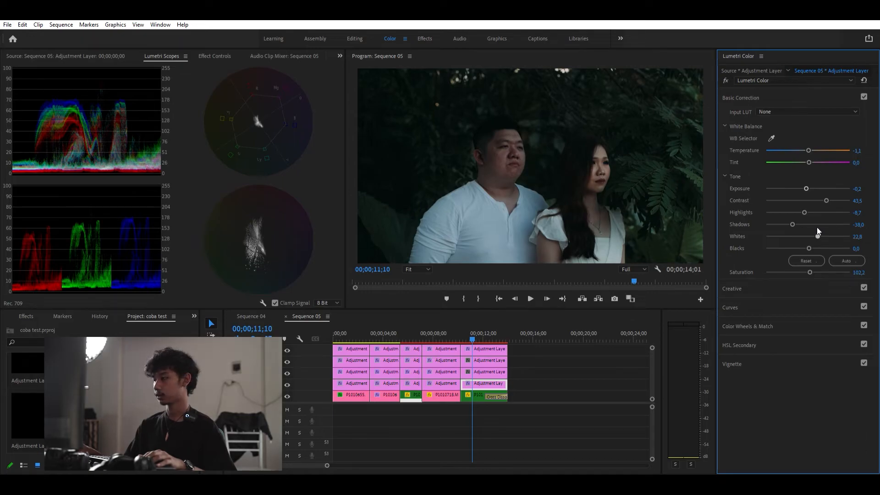
left_click_drag(817, 231, 796, 216)
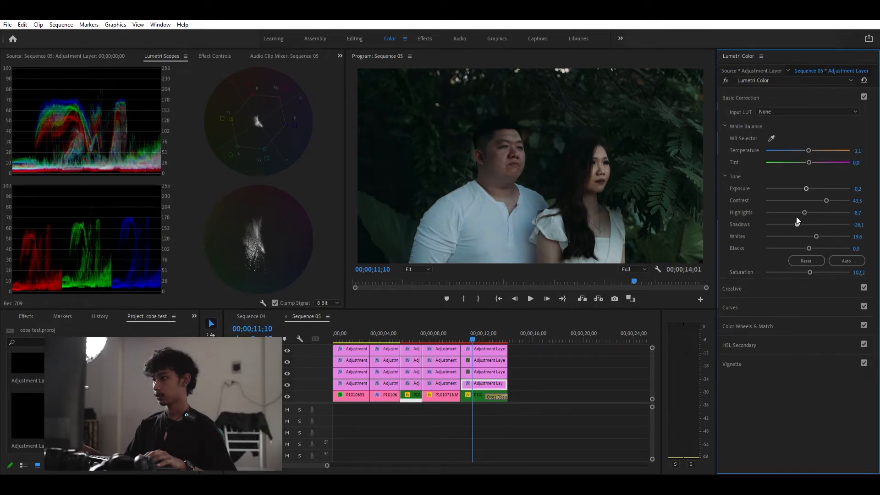
left_click_drag(815, 225, 815, 225)
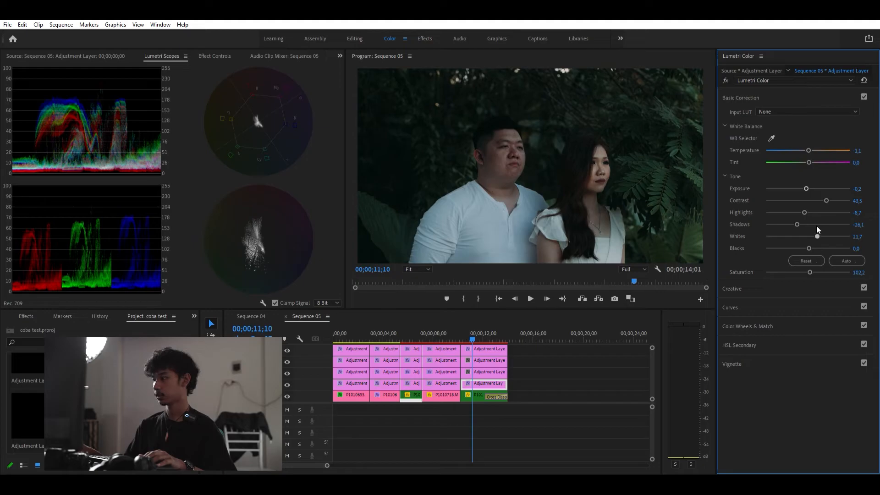
left_click_drag(816, 225, 813, 226)
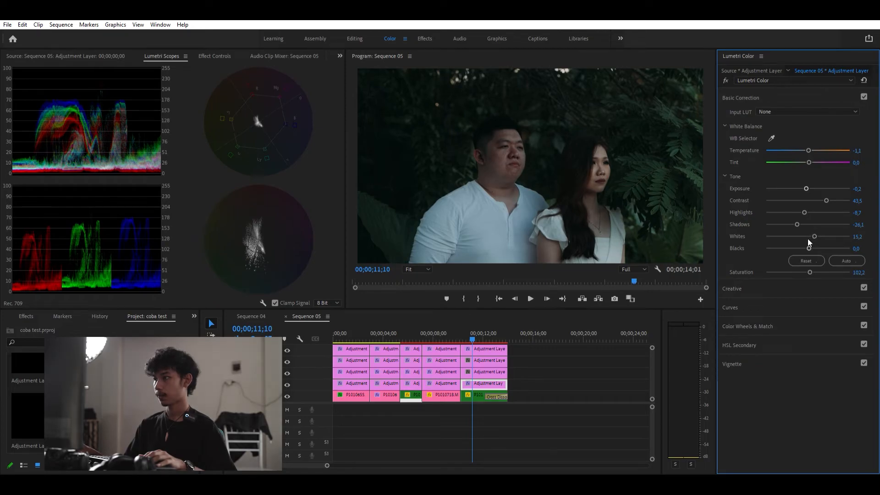
left_click_drag(806, 238, 807, 241)
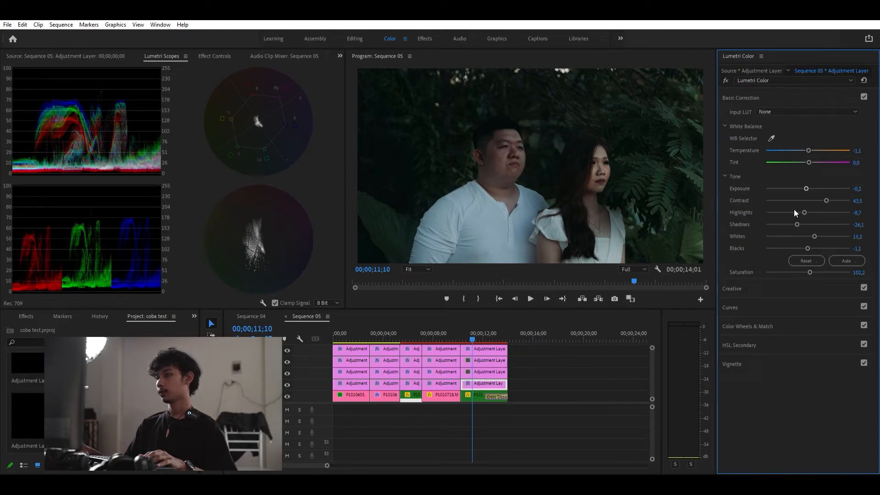
- Set shadows to -19.6 and saturation to 106.5
left_click_drag(798, 214, 799, 214)
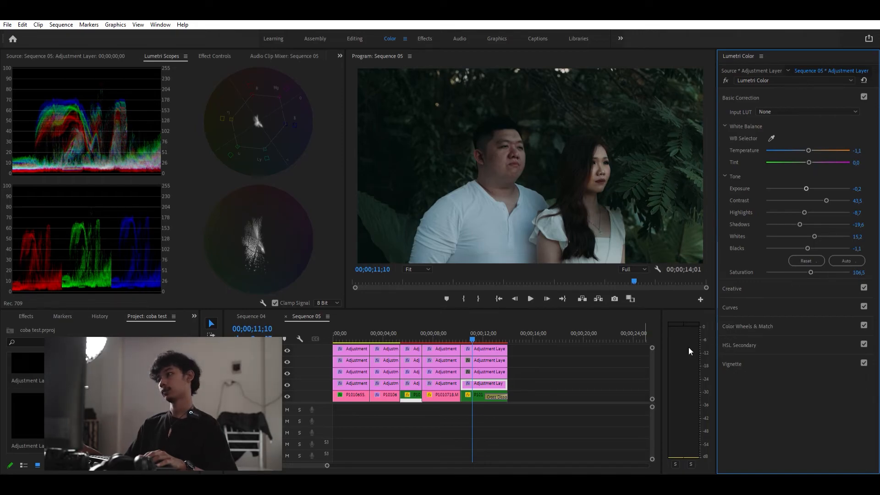
- On another adjustment layer's segment over the fifth clip, open HSL Secondary and sample the skin tone as the key colour
left_click(489, 367)
left_click(749, 337)
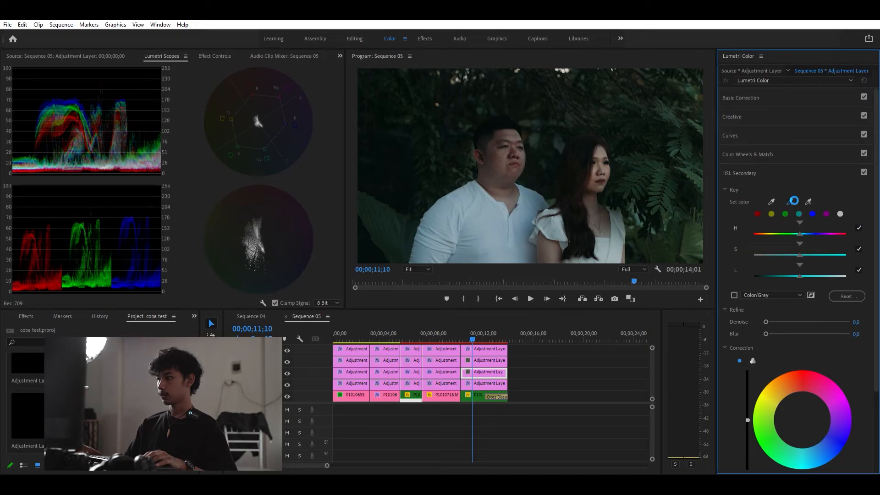
left_click(504, 151)
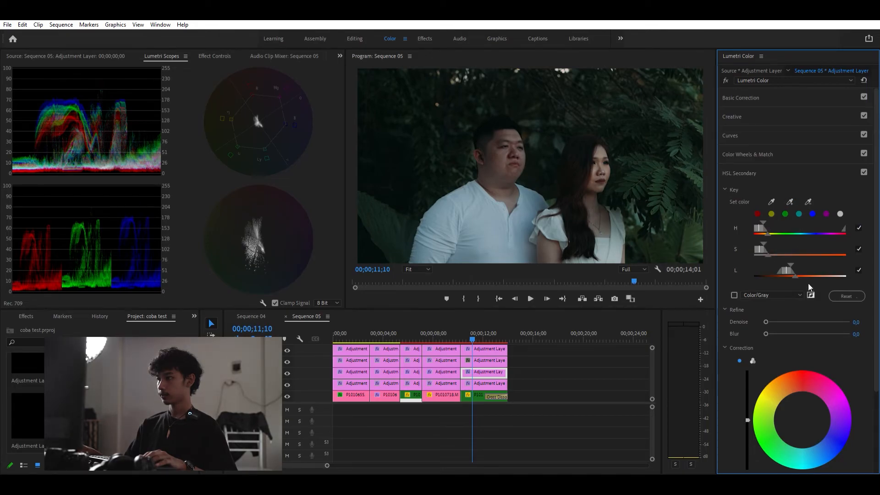
- Refine the skin key's luminance range using the color/gray preview, and set denoise to 9.2 and blur to 0.7
left_click(734, 295)
left_click_drag(793, 265, 766, 245)
left_click_drag(800, 267, 794, 267)
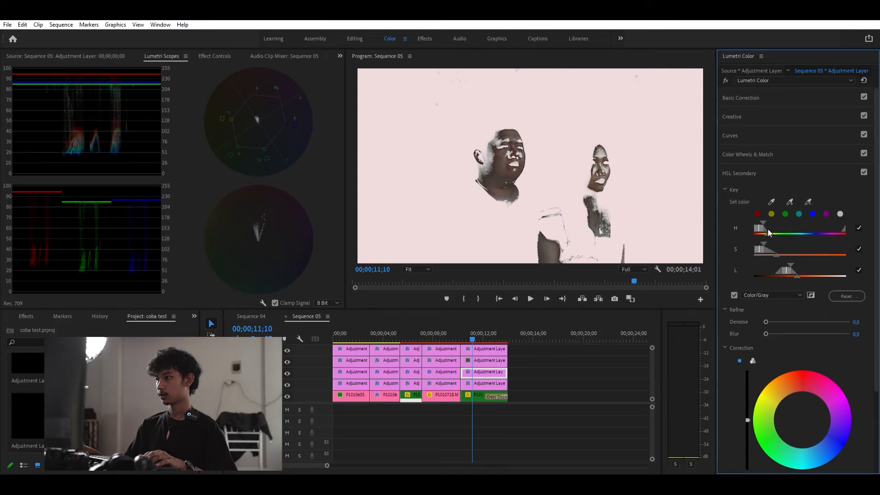
left_click_drag(767, 315, 767, 333)
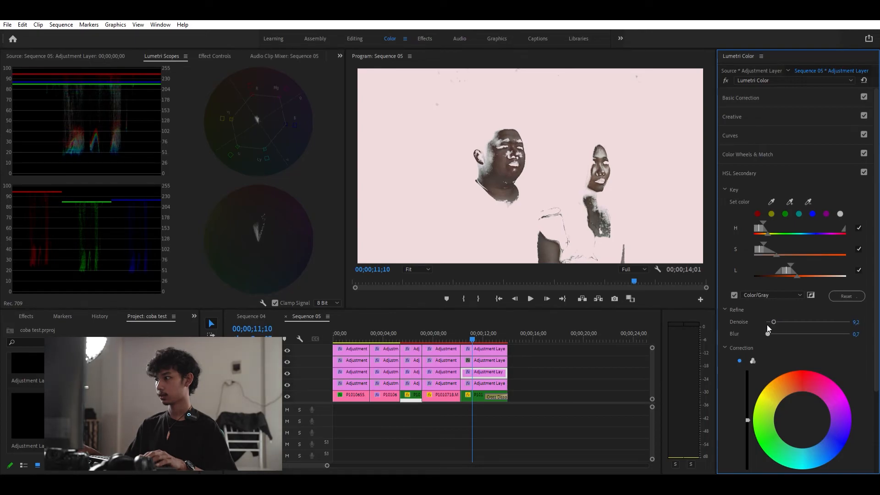
left_click(733, 295)
- Reset the HSL correction saturation to 100 and nudge the correction luminance slider slightly upward
scroll(725, 337, "down", 4)
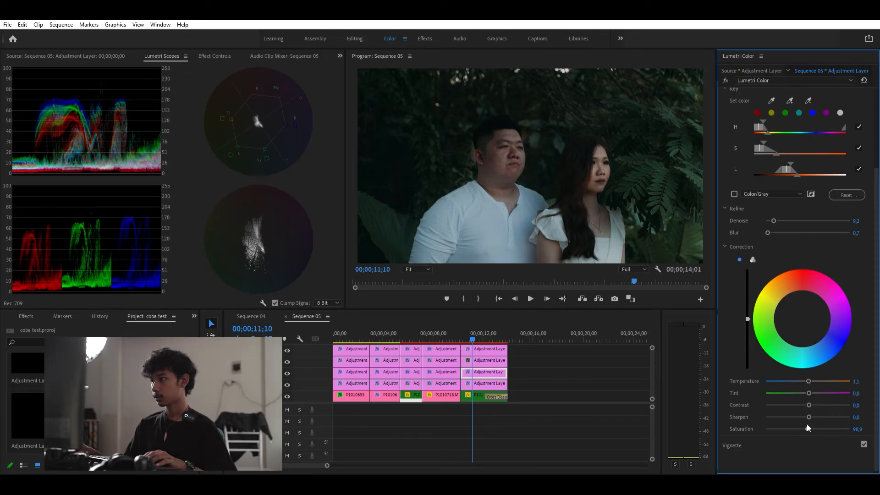
double_click(806, 425)
left_click_drag(746, 318, 747, 315)
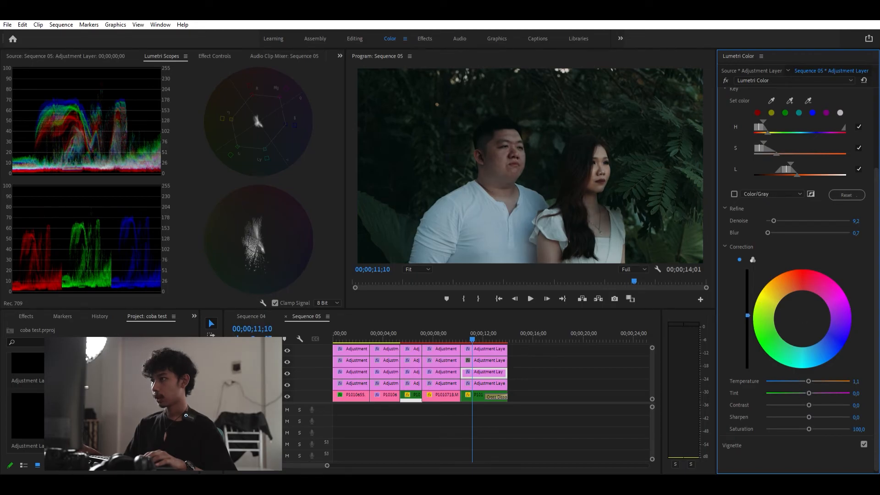
left_click_drag(746, 317, 747, 316)
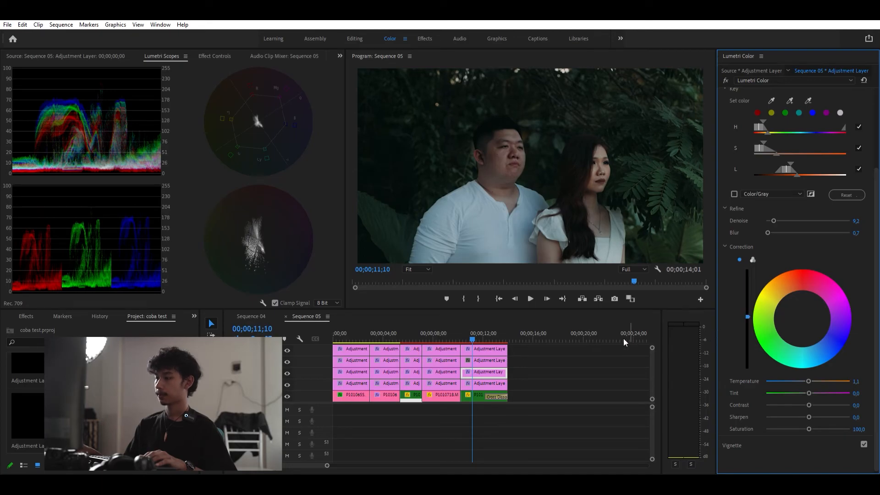
- On the second layer's segment over the fifth clip, add an ellipse opacity mask and enlarge it to frame the couple
left_click(488, 355)
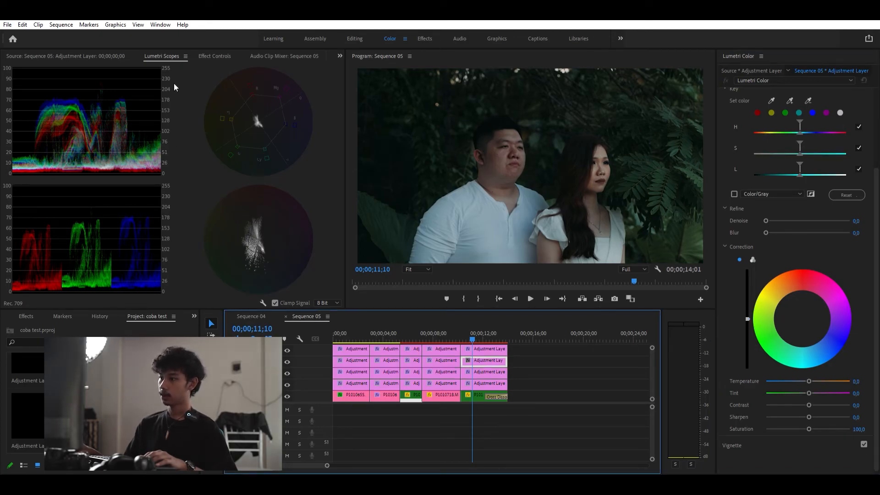
left_click(215, 56)
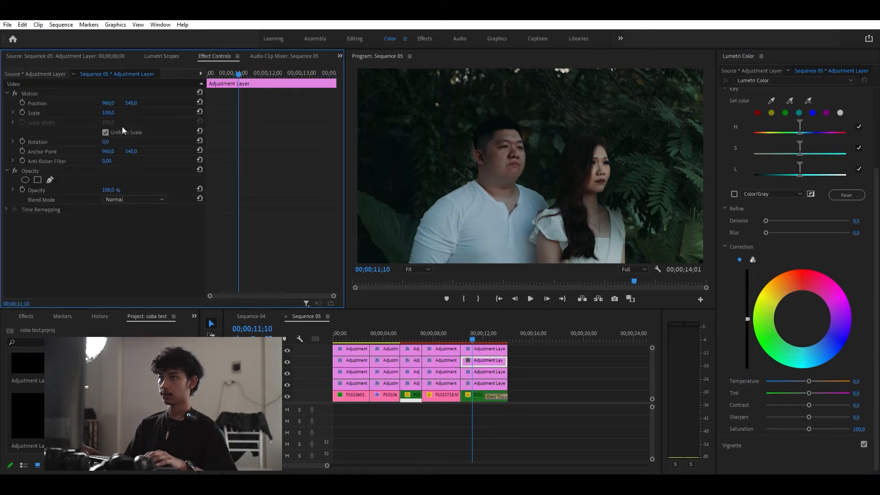
left_click(25, 179)
left_click_drag(530, 214, 530, 281)
left_click_drag(575, 196, 695, 171)
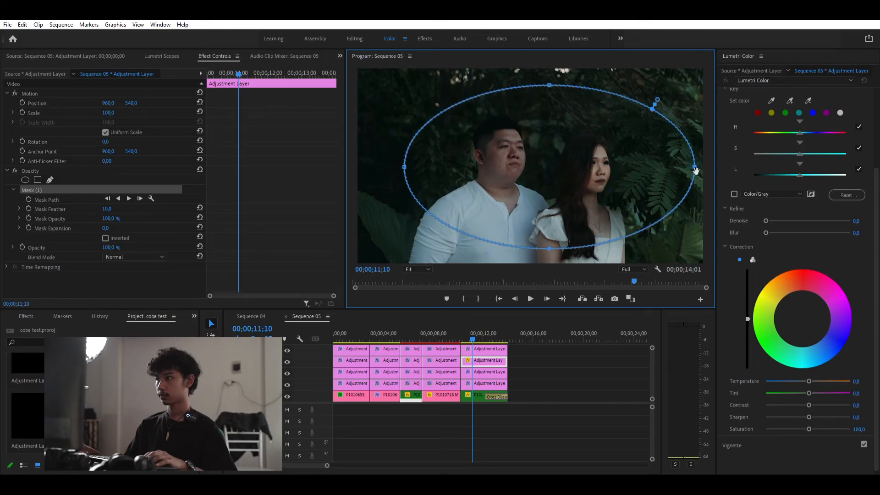
left_click_drag(550, 248, 601, 285)
left_click_drag(573, 225, 556, 201)
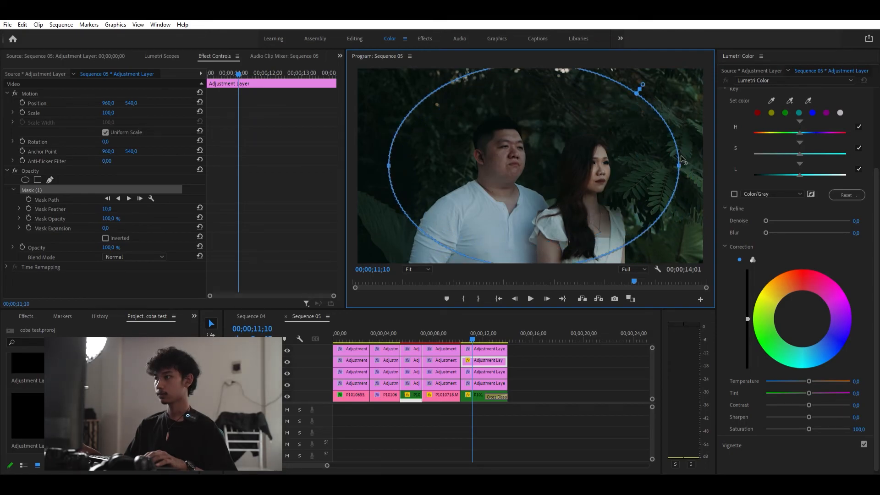
left_click_drag(679, 165, 729, 160)
left_click_drag(568, 81, 540, 40)
left_click_drag(565, 155, 584, 162)
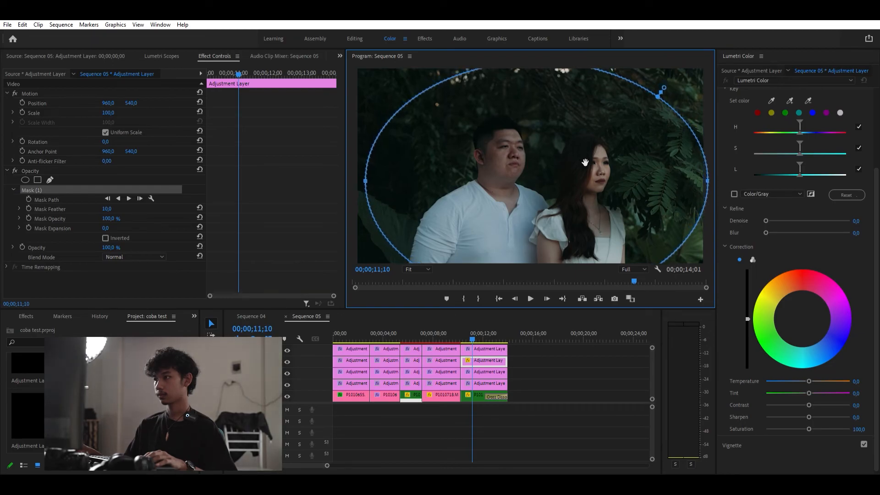
left_click_drag(365, 179, 383, 179)
left_click_drag(649, 171, 637, 188)
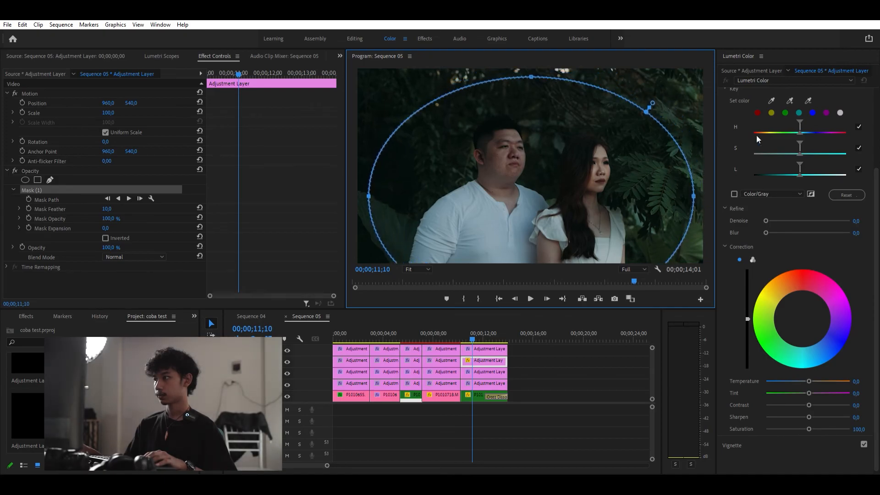
- Set this layer's Lumetri exposure to -0.5
scroll(756, 135, "up", 3)
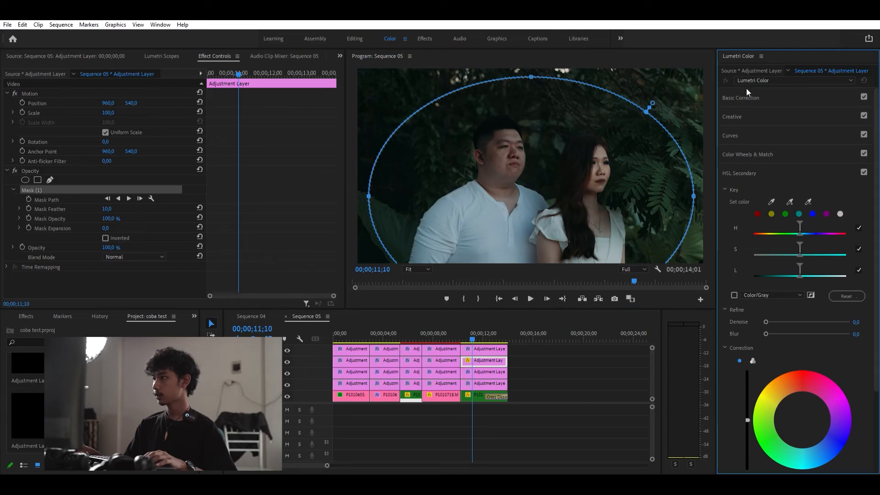
left_click(756, 95)
left_click_drag(808, 182, 803, 185)
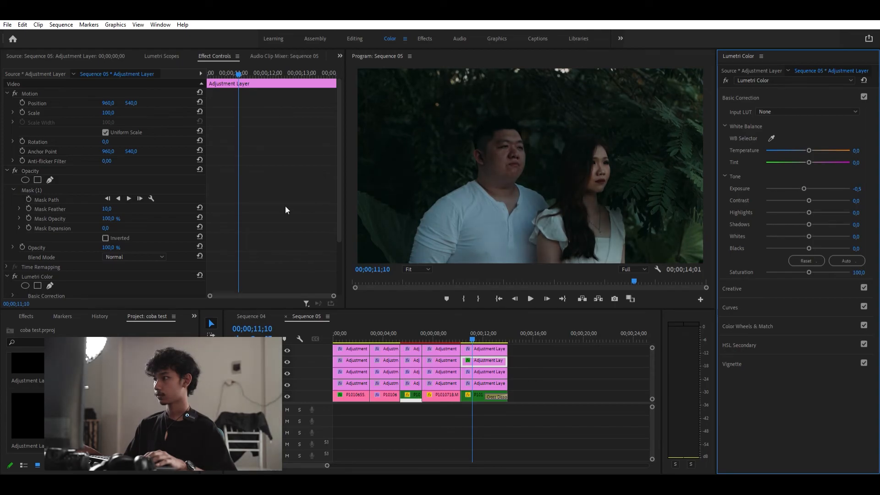
- Invert the ellipse mask, set its feather to 321 and its expansion to 26
scroll(97, 263, "down", 4)
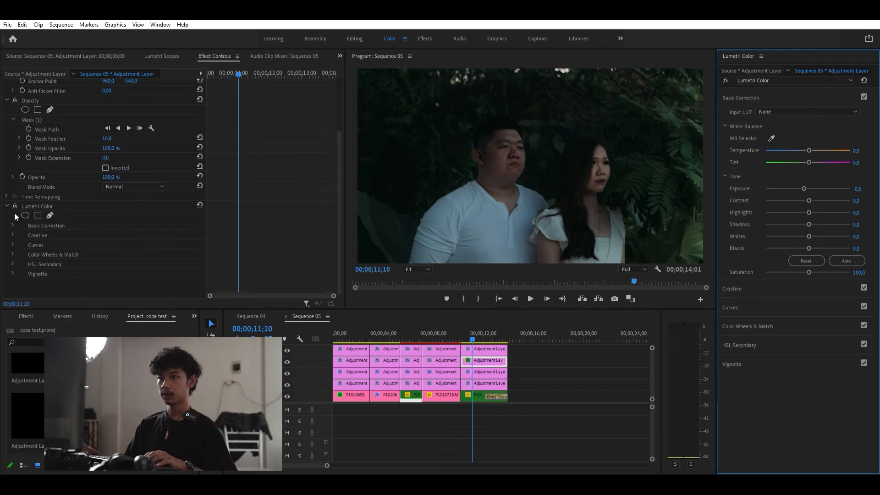
left_click(495, 355)
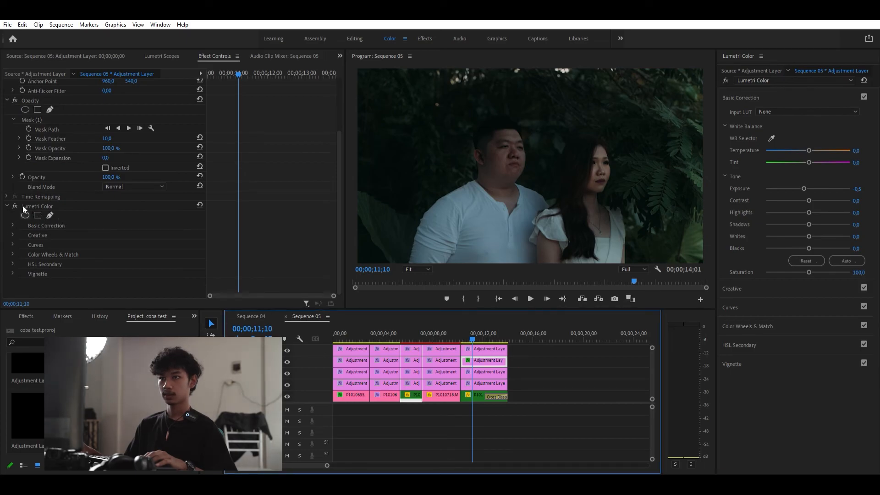
scroll(69, 145, "up", 2)
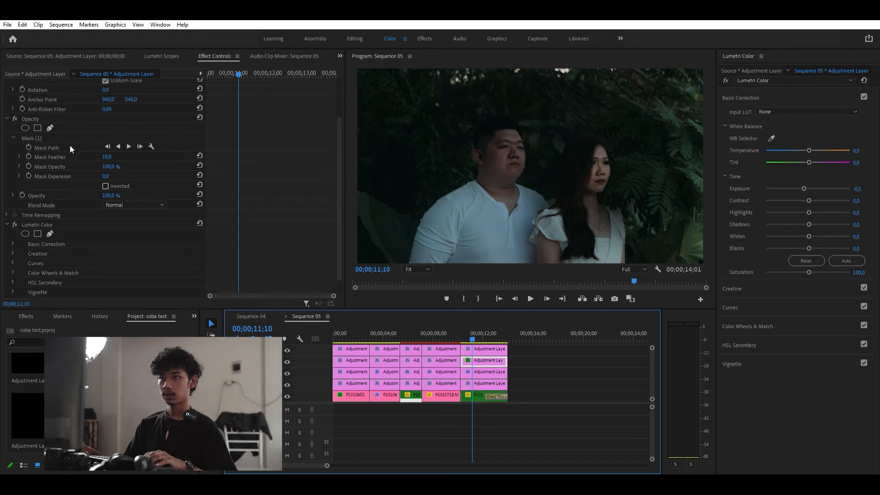
left_click(106, 194)
left_click_drag(118, 170, 186, 170)
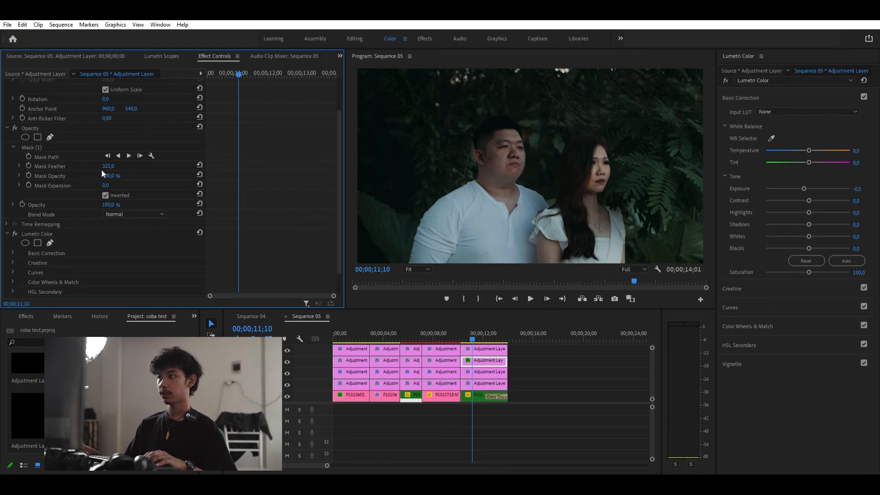
mouse_move(106, 185)
left_mouse_down()
mouse_move(177, 185)
mouse_move(111, 185)
left_mouse_up()
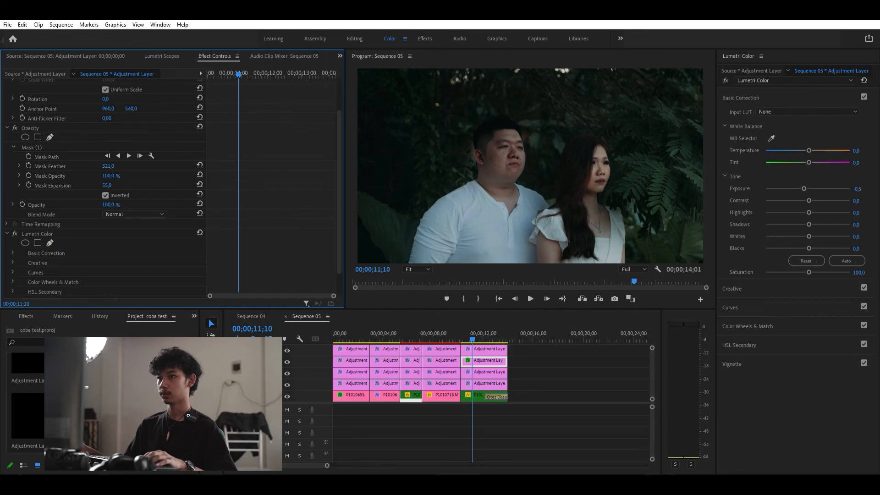
left_click_drag(174, 185, 115, 185)
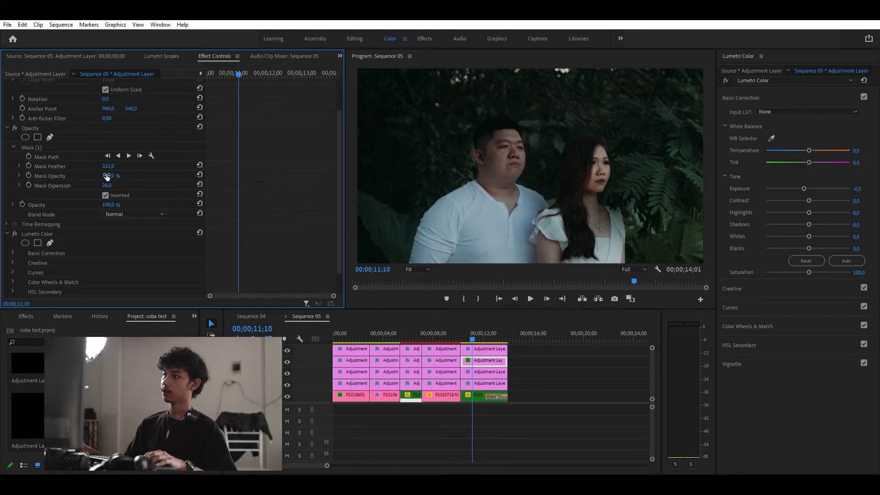
- Play back the graded fifth clip from just before the playhead
left_click(469, 325)
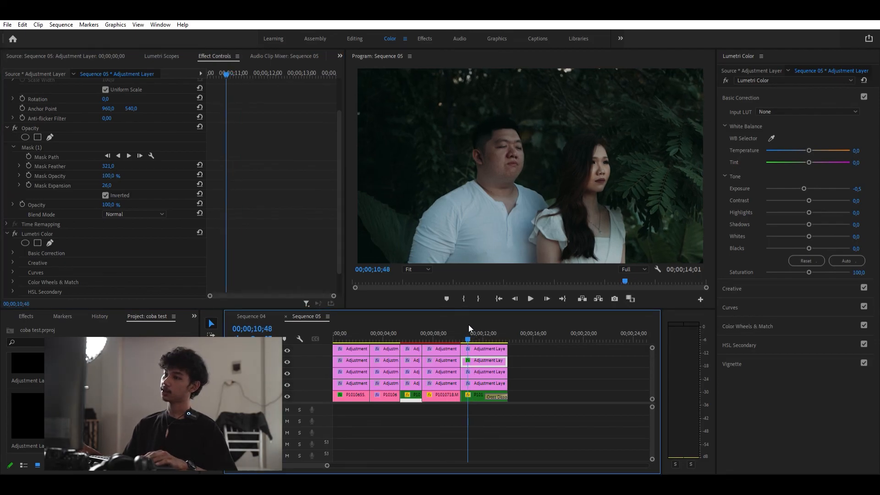
left_click_drag(474, 327, 463, 323)
key("space")
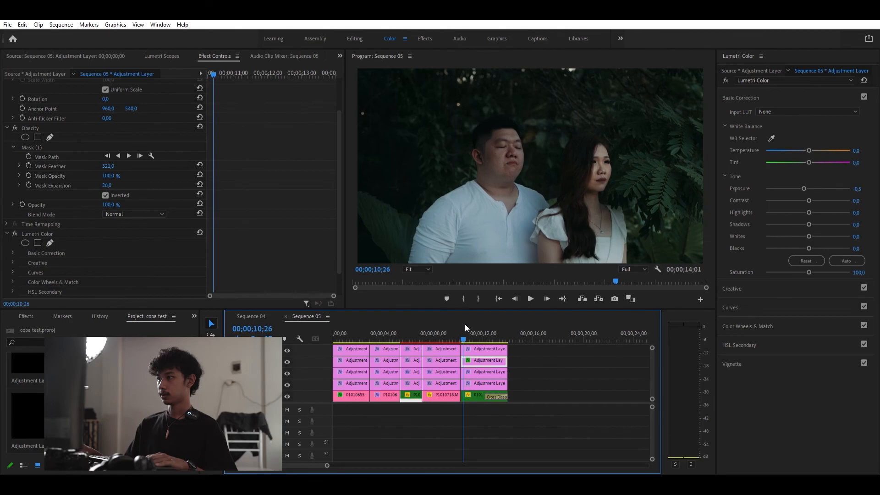
left_click_drag(465, 325, 477, 332)
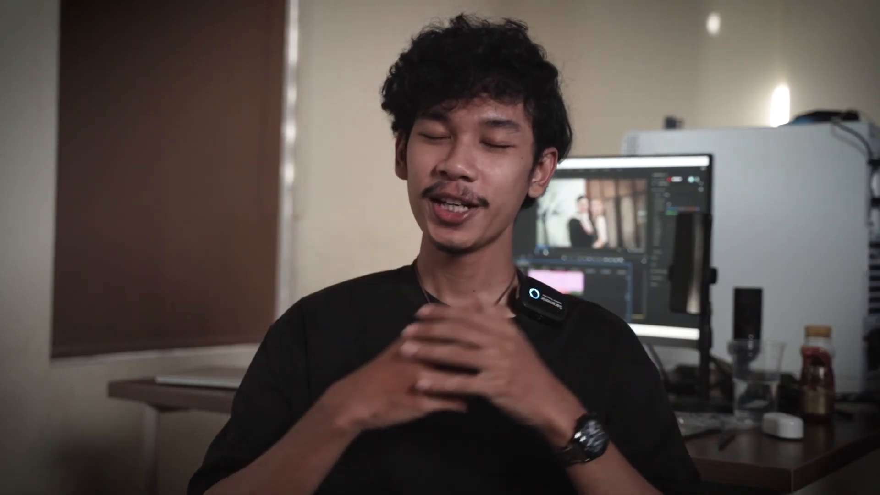